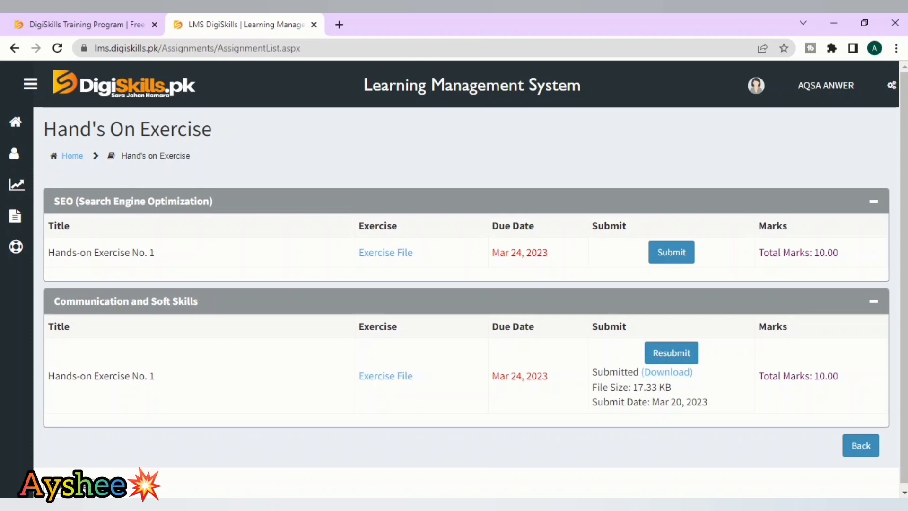
Download the SEO exercise file DSTP2.0-Batch-04_SEO101_1.pdf and open it in the browser.
left_click(385, 253)
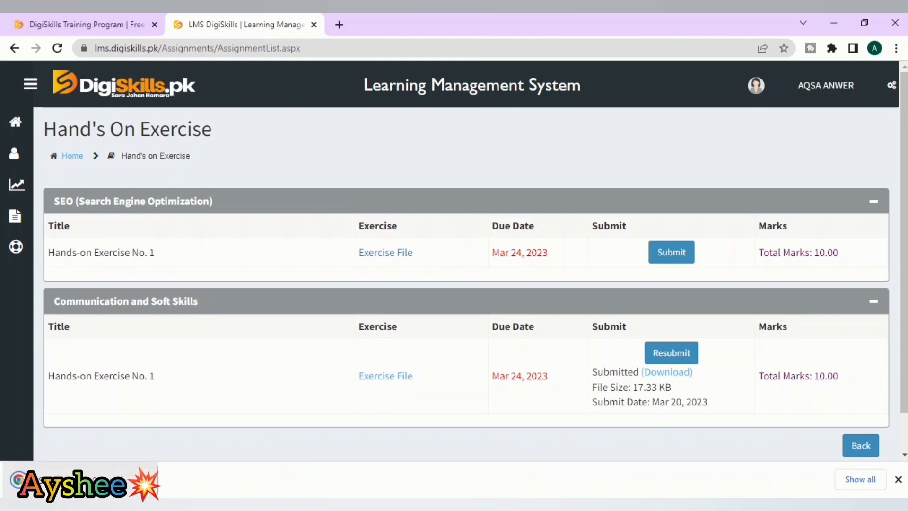
left_click(80, 480)
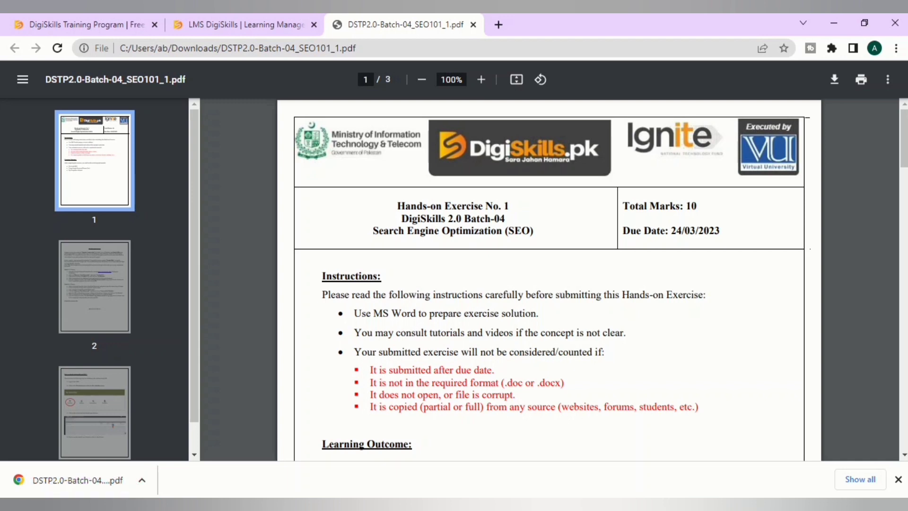
scroll(548, 298, "down", 1)
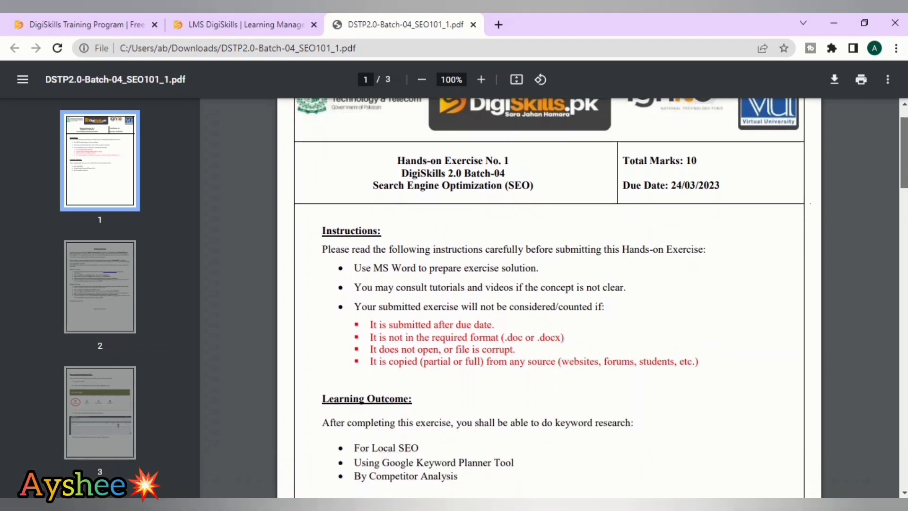
scroll(549, 298, "down", 1)
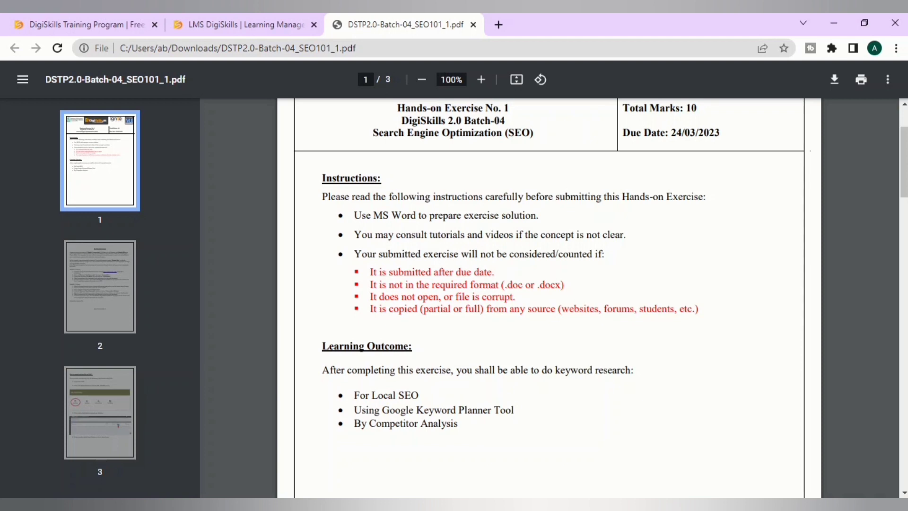
scroll(549, 298, "down", 2)
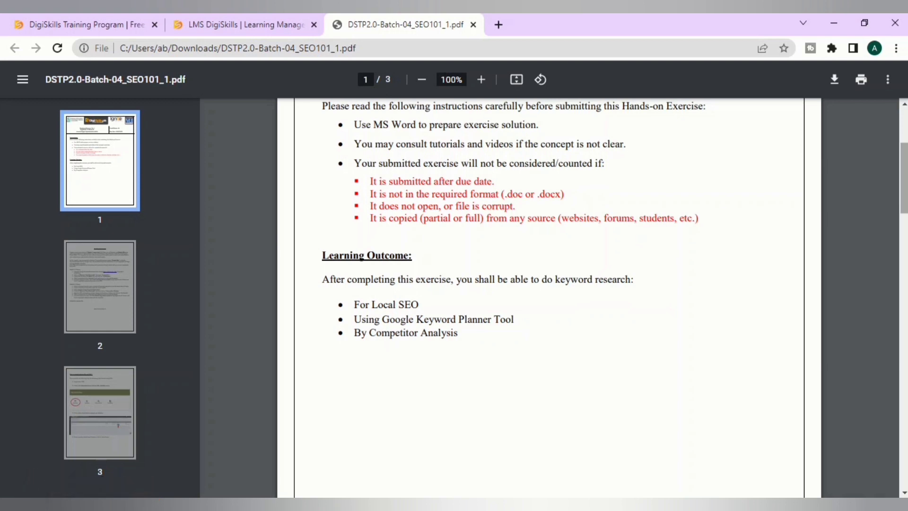
scroll(549, 298, "down", 9)
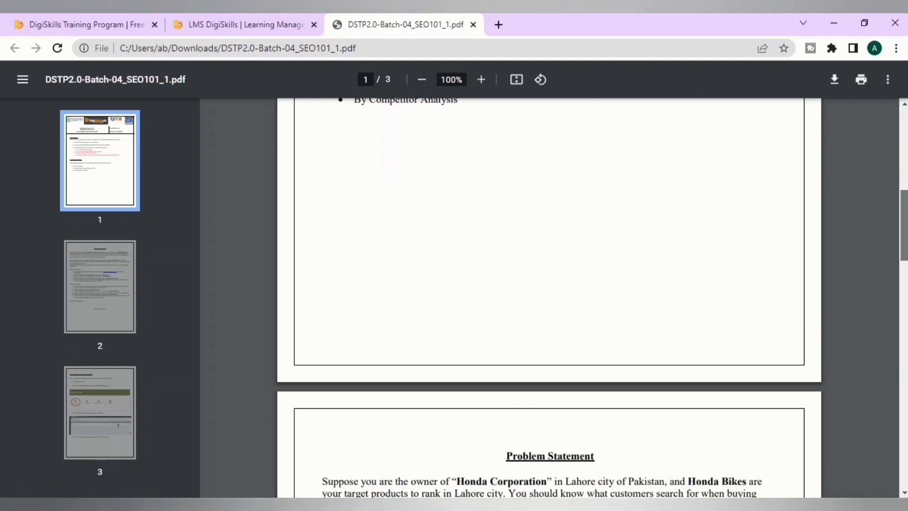
scroll(548, 298, "down", 3)
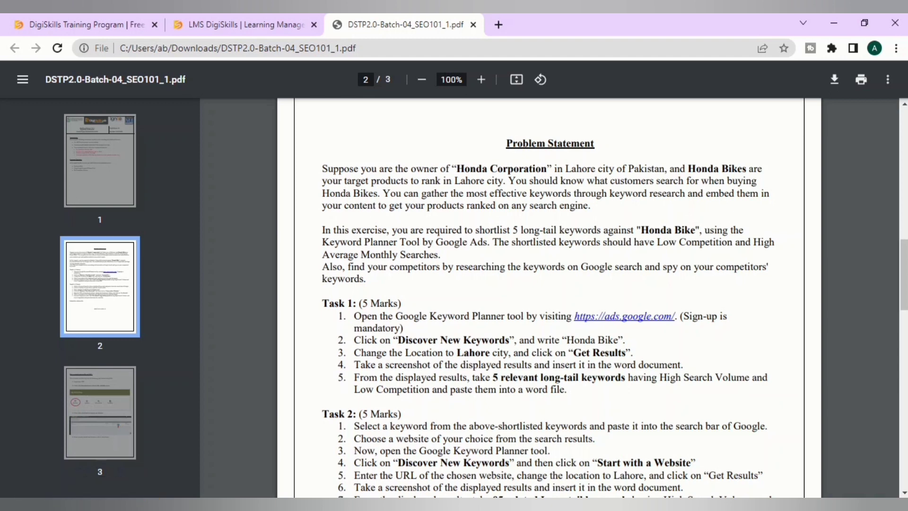
Select the Task 1 and Task 2 instruction text on page 2 of the exercise PDF.
scroll(548, 298, "down", 7)
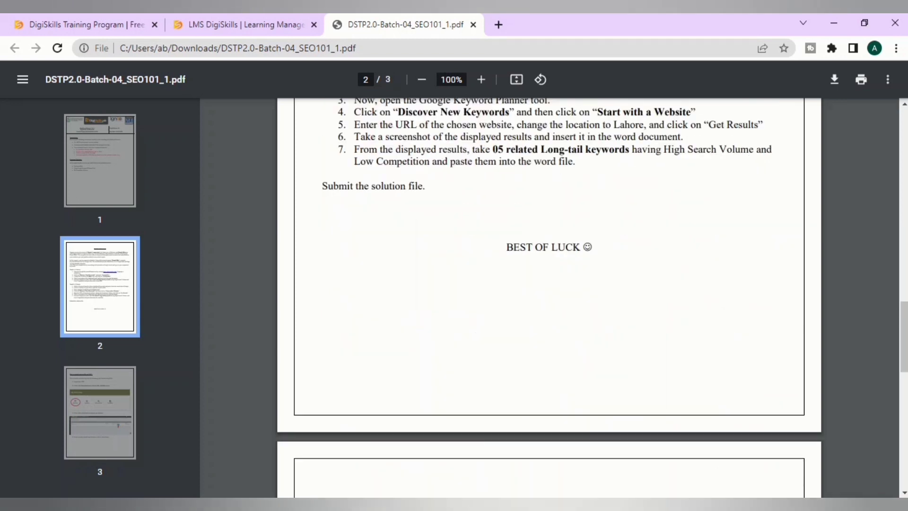
scroll(548, 298, "down", 7)
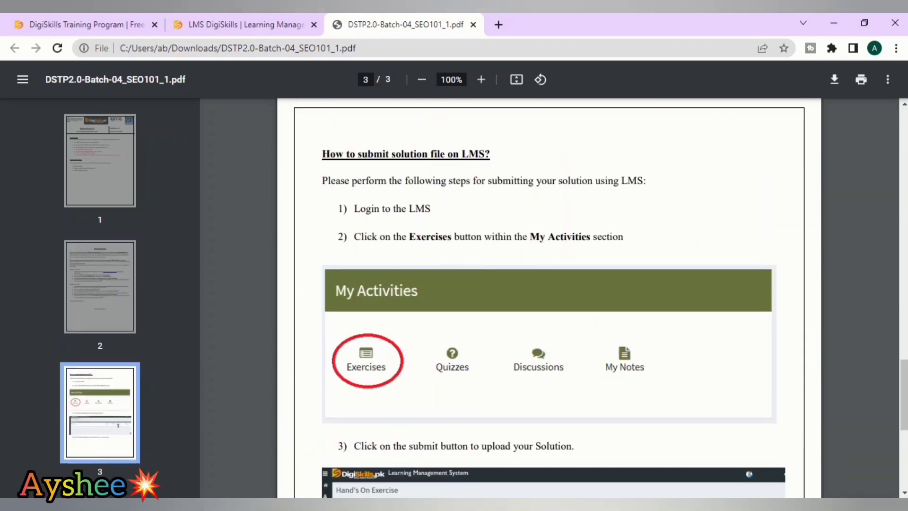
scroll(549, 298, "up", 7)
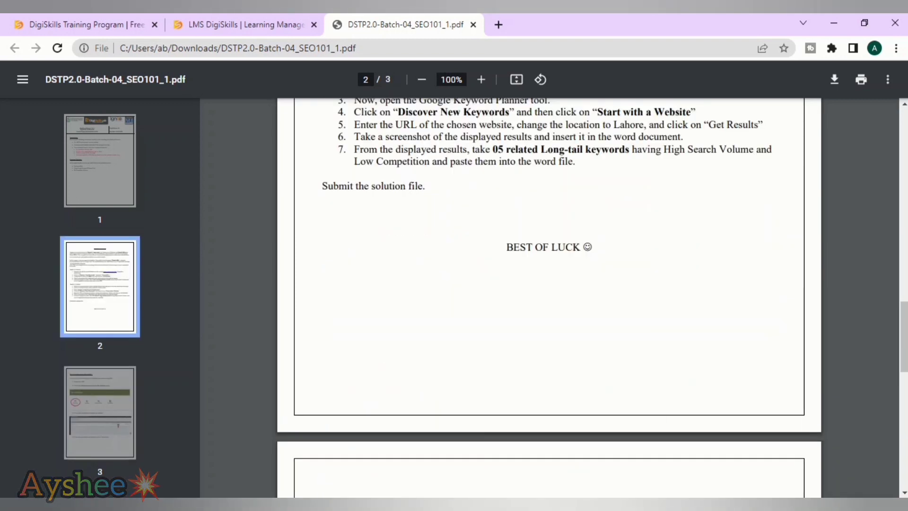
scroll(549, 298, "up", 7)
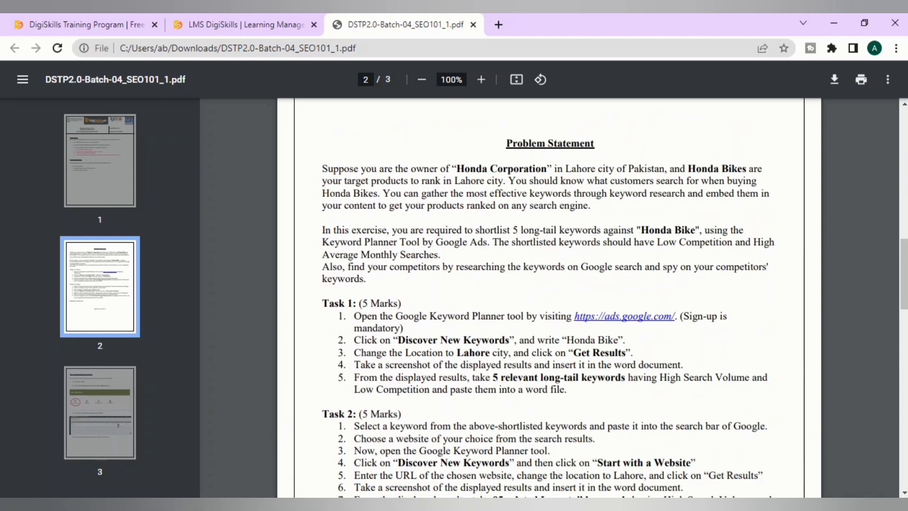
scroll(549, 298, "down", 2)
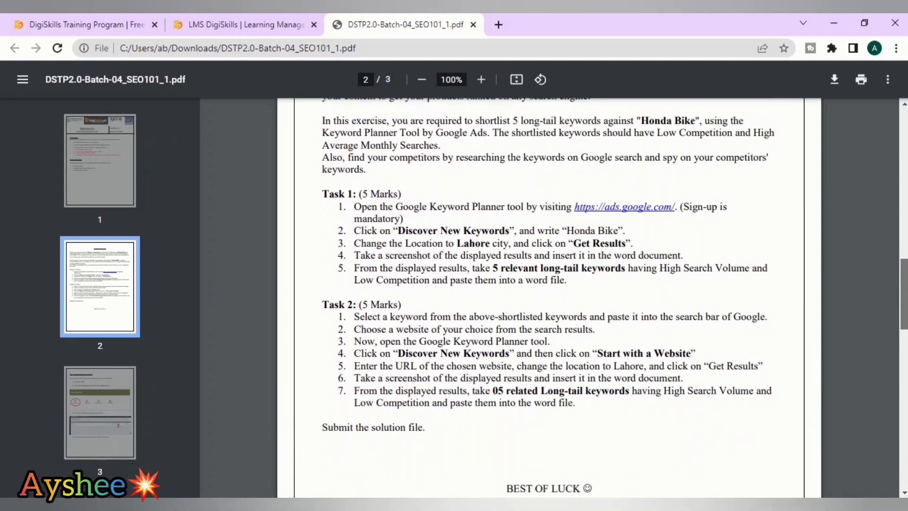
scroll(549, 298, "down", 1)
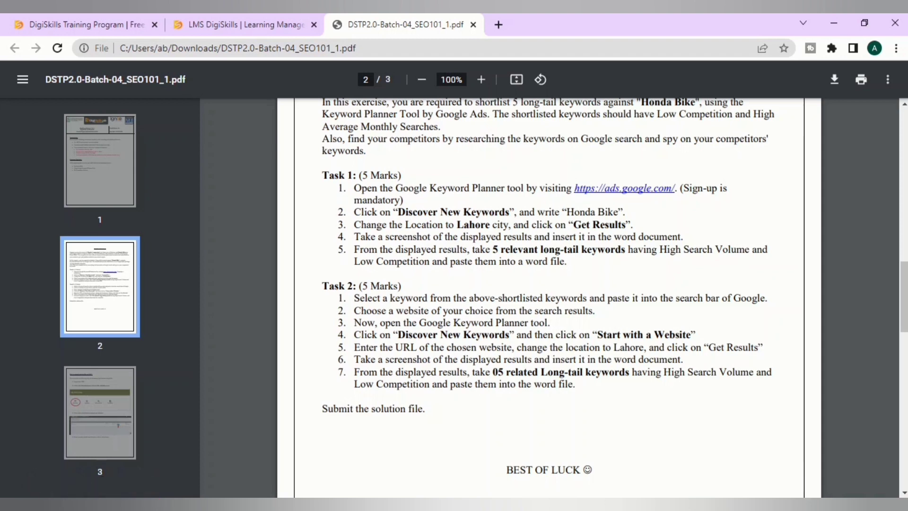
left_click_drag(323, 175, 576, 384)
key("ctrl+c")
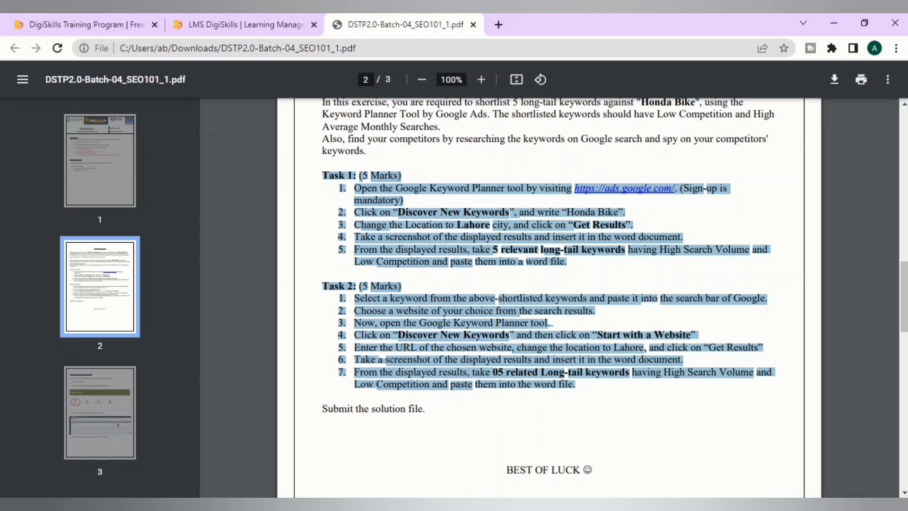
Paste the task instructions under Problem statement in Word and save as 'seo x1 b 4'.
key("alt+Tab")
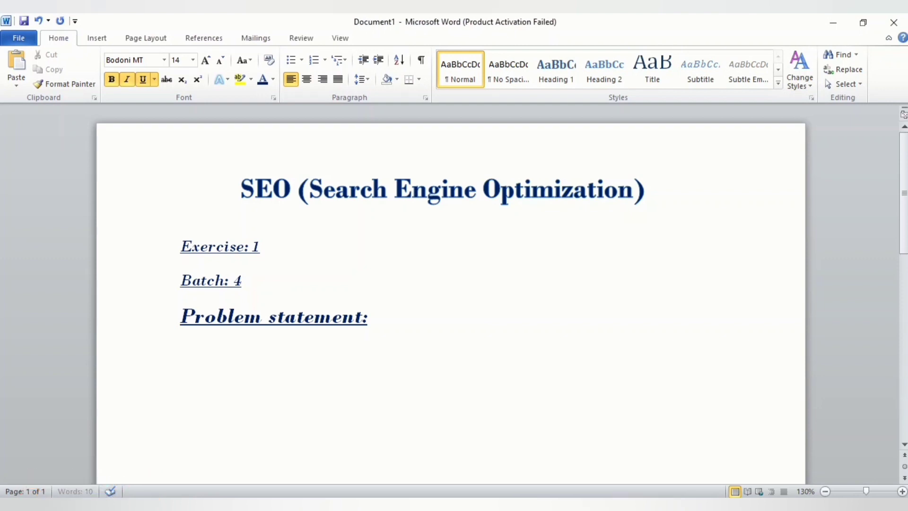
key("ctrl+v")
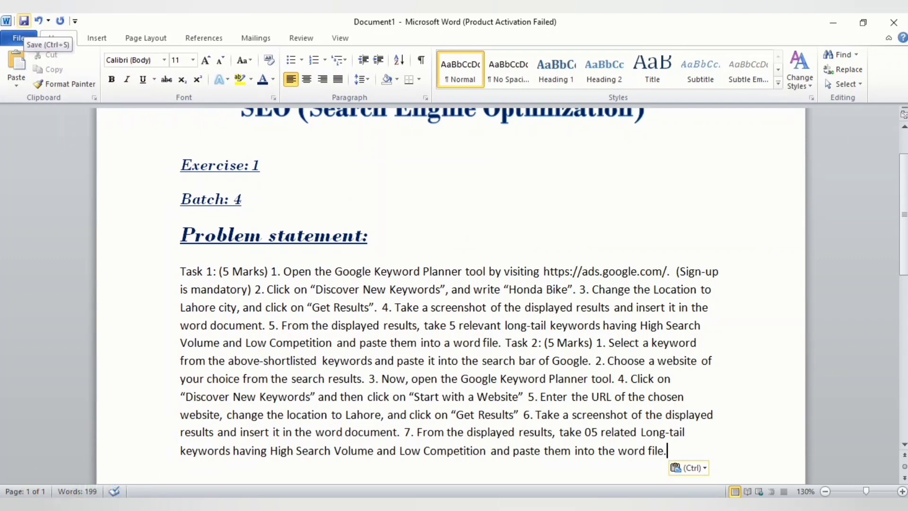
left_click(23, 21)
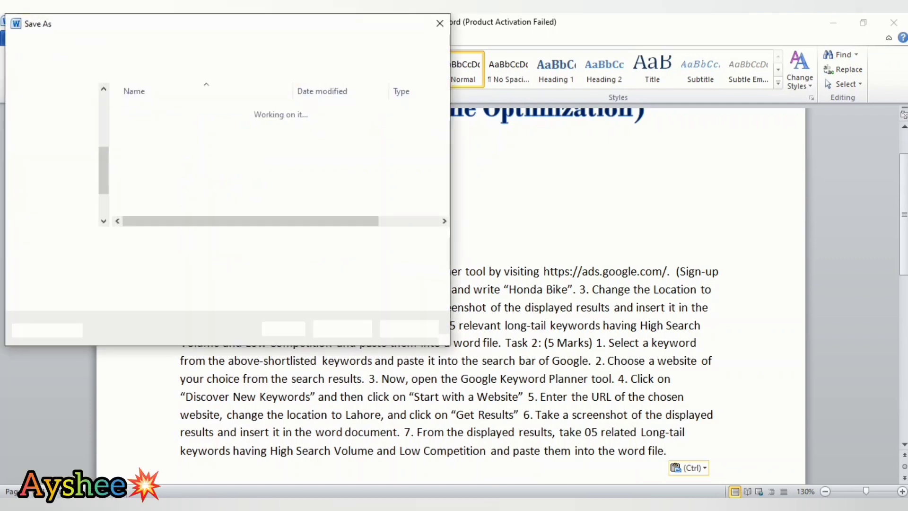
key("Return")
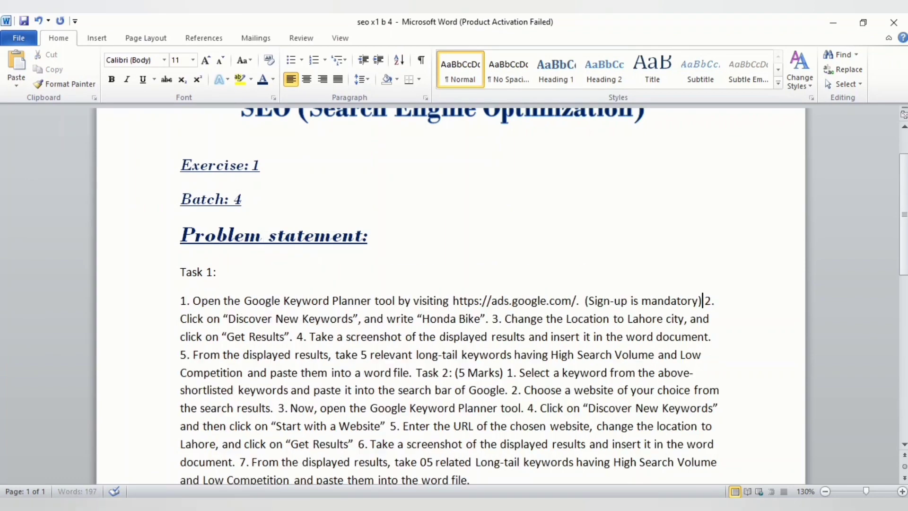
Put each pasted step on its own line and delete the '(5 Marks)' text.
key("Return")
left_click(507, 330)
key("Return")
left_click_drag(219, 453, 270, 452)
key("BackSpace")
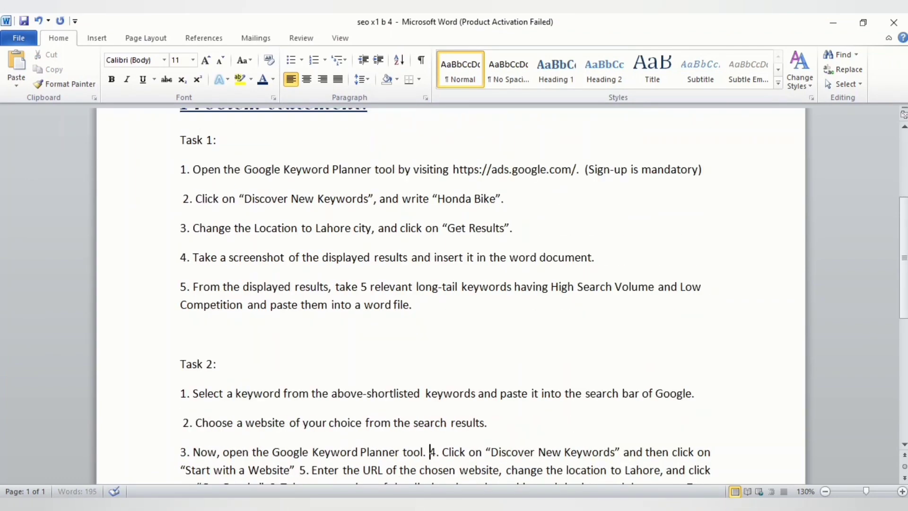
key("Return")
left_click(679, 452)
key("Return")
Make the Task headings bold, italic and underlined, and underline the Task 1 steps.
scroll(451, 295, "up", 3)
left_click_drag(180, 164, 221, 164)
left_click_drag(181, 385, 221, 385)
key("ctrl+b")
key("ctrl+i")
key("ctrl+u")
left_click_drag(181, 193, 413, 328)
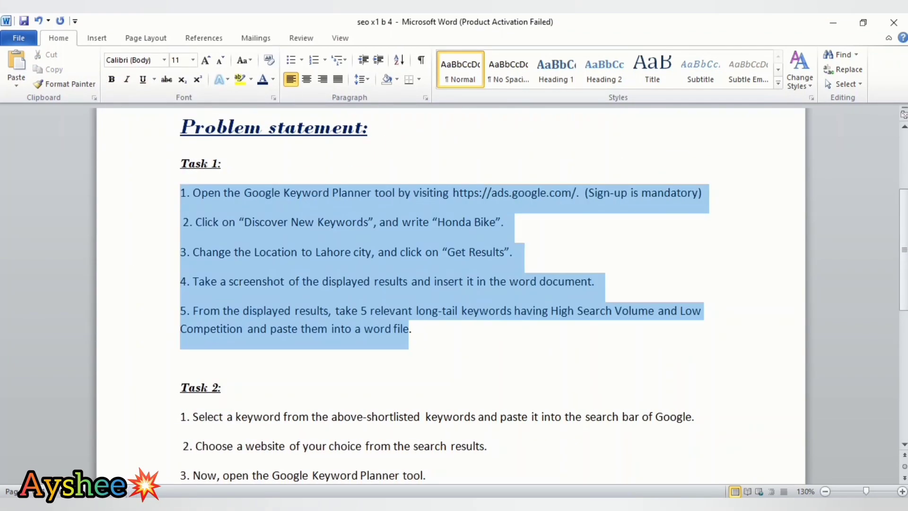
key("ctrl+u")
Format the Task 2 steps as bold underlined Bodoni MT, bold the Task 1 steps, then return to the PDF.
scroll(451, 296, "down", 3)
left_click_drag(180, 254, 466, 446)
left_click(164, 60)
left_click(152, 135)
key("ctrl+b")
key("ctrl+u")
left_click_drag(181, 128, 444, 263)
key("ctrl+b")
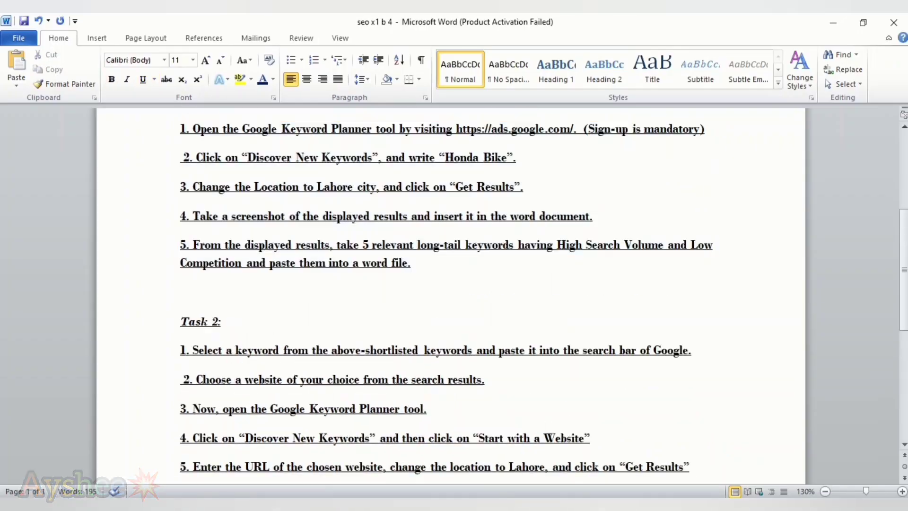
key("Return")
key("Return")
key("alt+Tab")
left_click(596, 409)
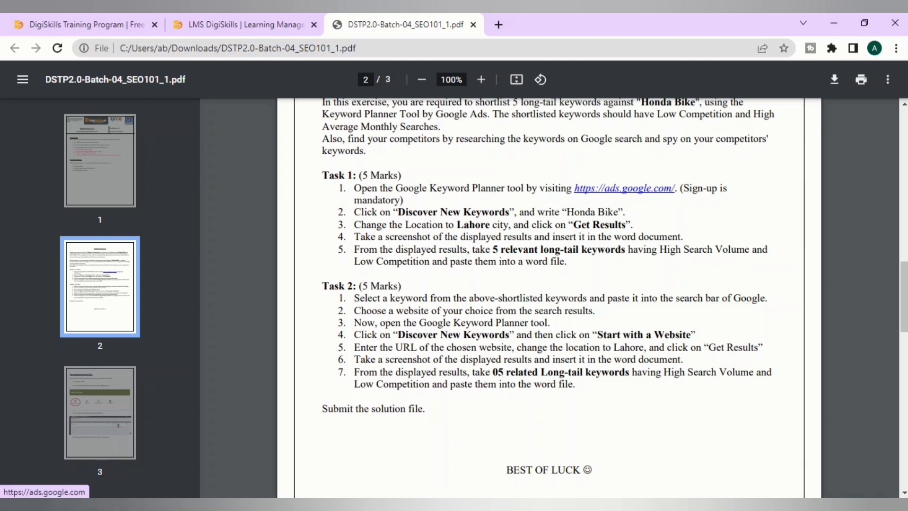
Open the ads.google.com link from Task 1 in a new Chrome tab and switch to it.
scroll(636, 188, "up", 3)
right_click(636, 350)
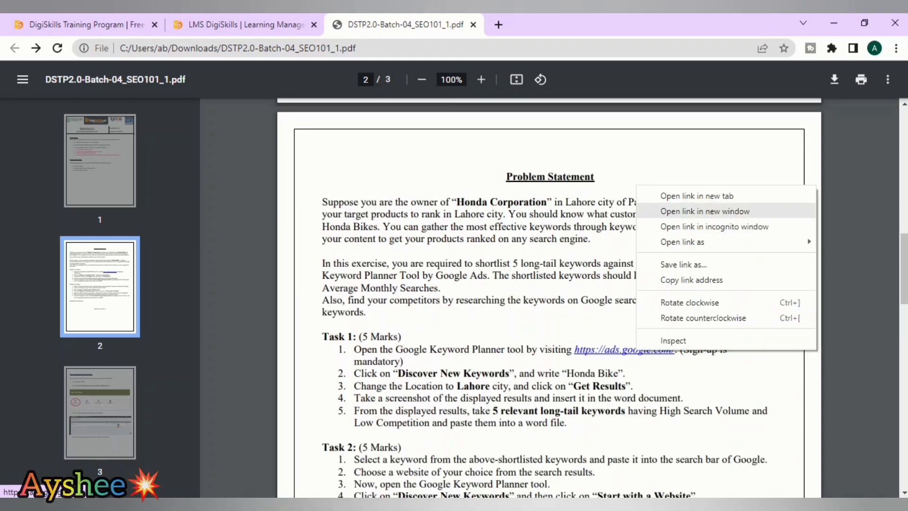
left_click(698, 196)
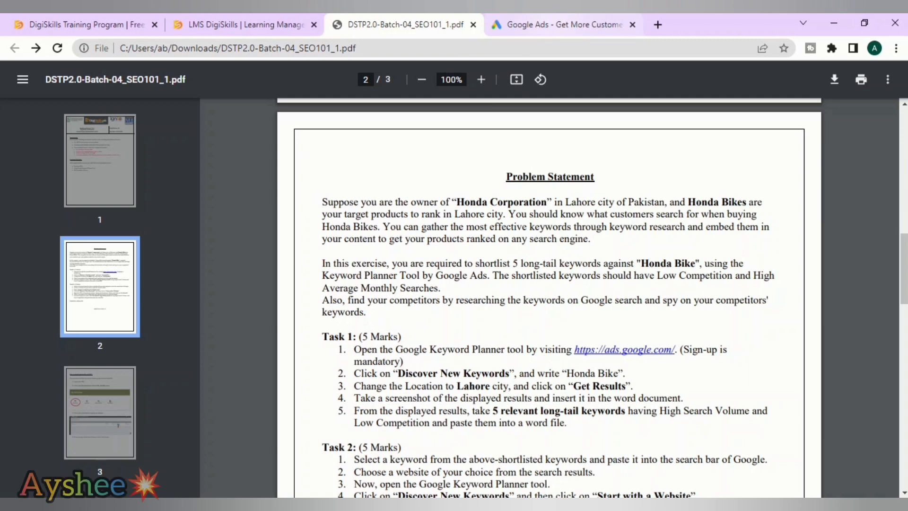
key("ctrl+Tab")
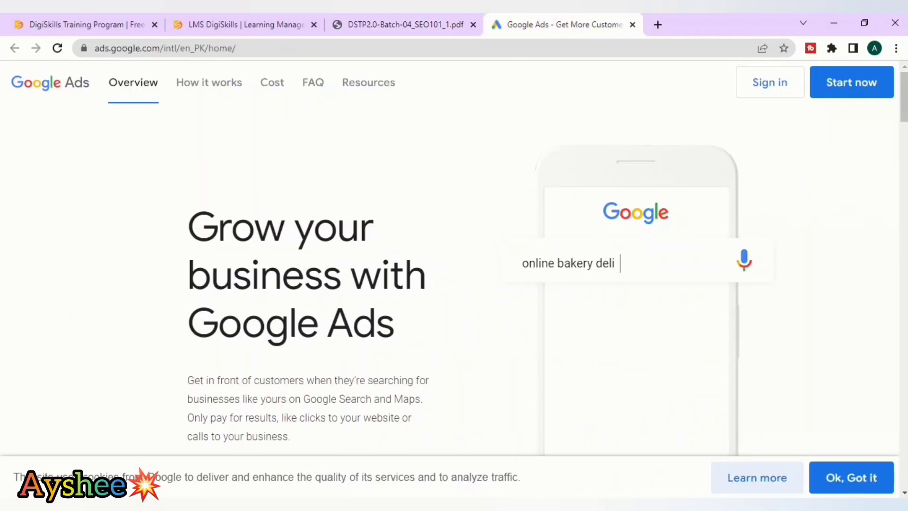
Sign in to Google Ads and request age verification from the 'Age requirement for Google Ads' page.
left_click(770, 82)
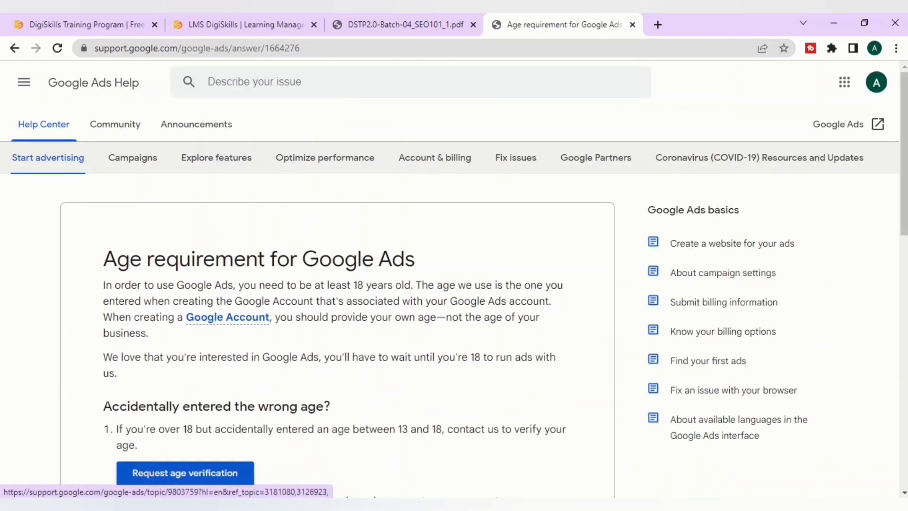
scroll(454, 283, "down", 8)
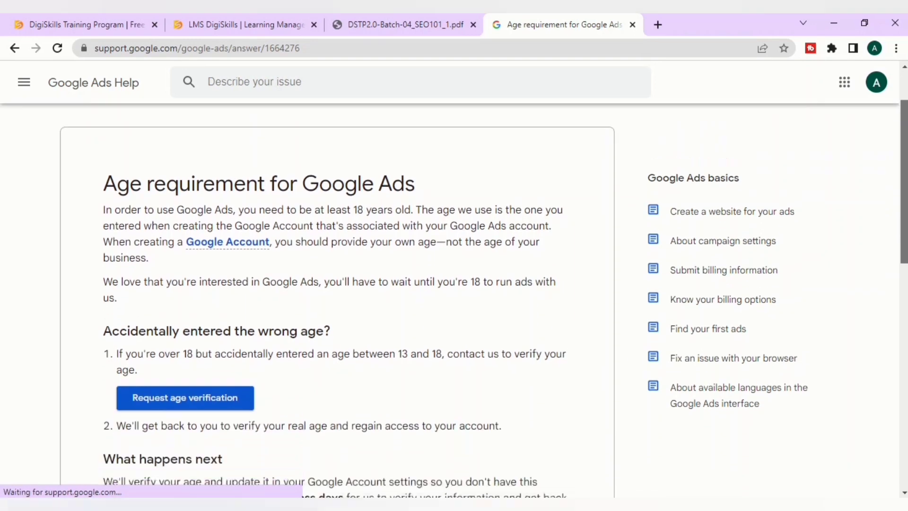
scroll(454, 284, "up", 10)
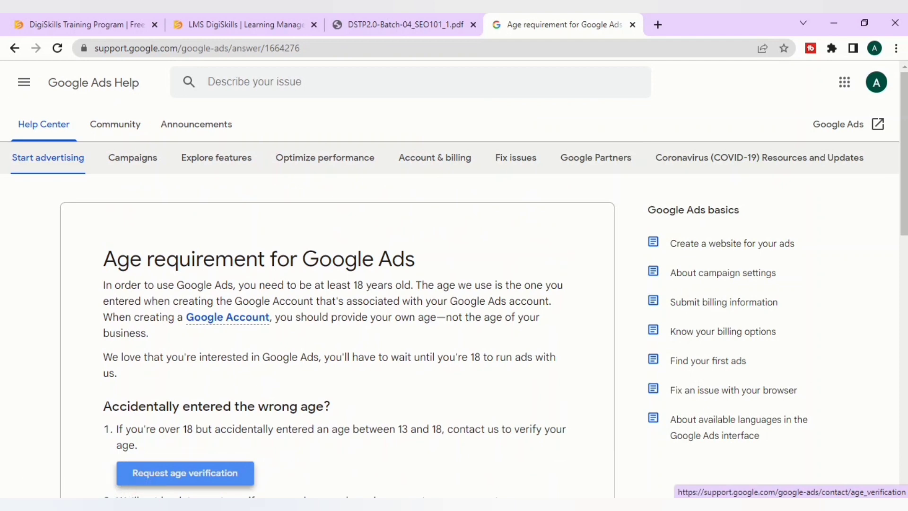
left_click(185, 473)
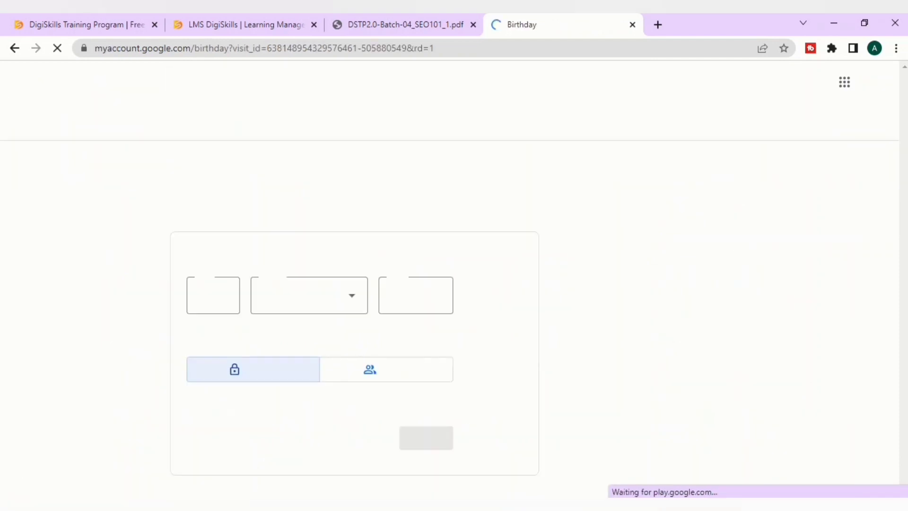
left_click(192, 287)
key("BackSpace")
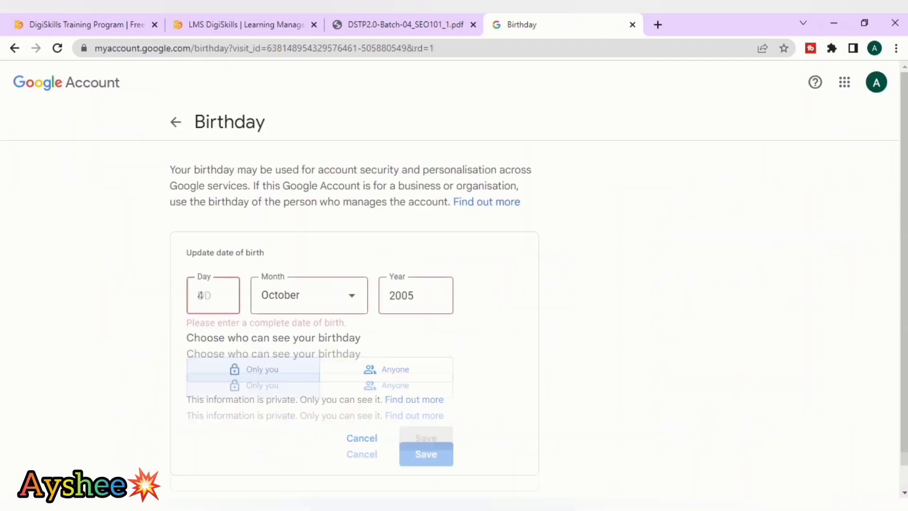
type("24")
double_click(280, 295)
scroll(289, 158, "up", 4)
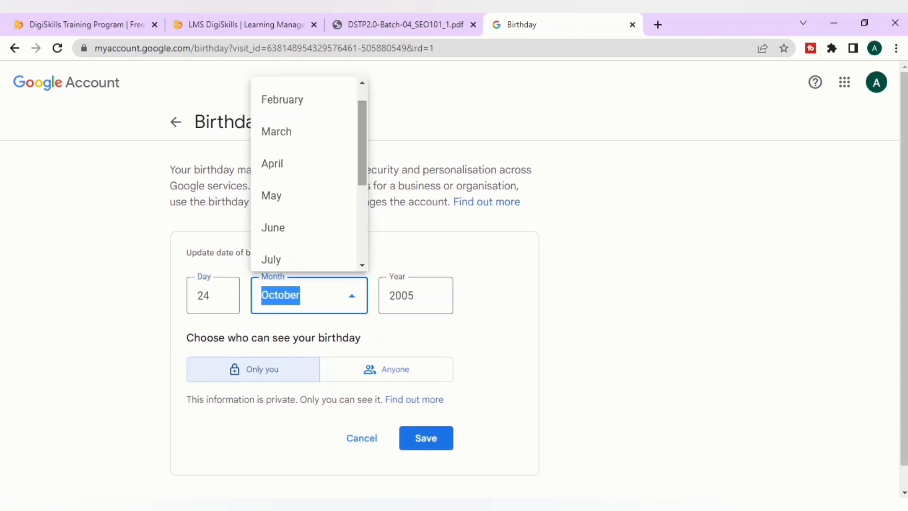
left_click(283, 99)
double_click(402, 296)
type("1999")
key("Return")
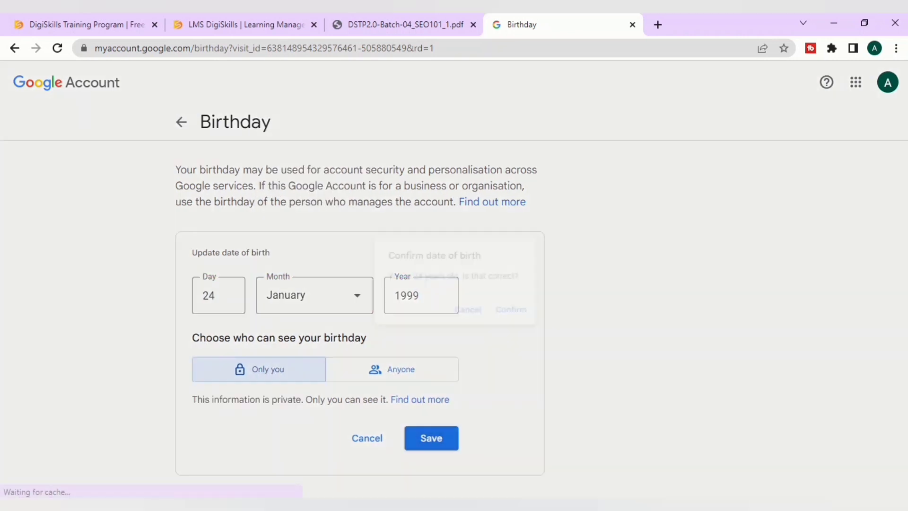
key("Return")
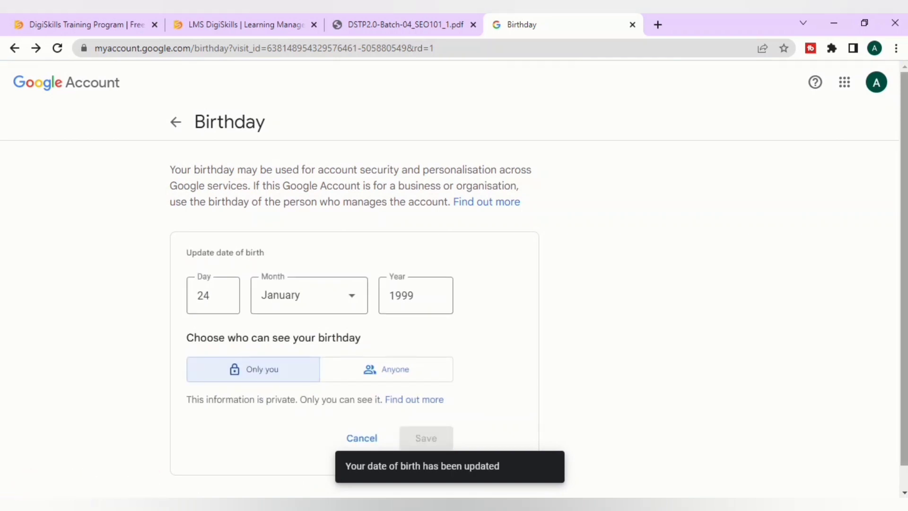
Open the Google Ads age requirement help page.
scroll(454, 279, "down", 1)
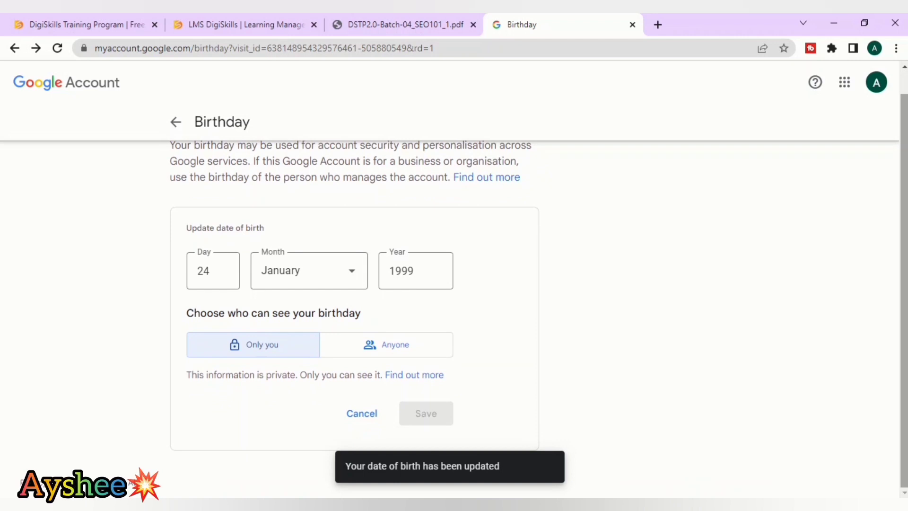
scroll(455, 279, "up", 1)
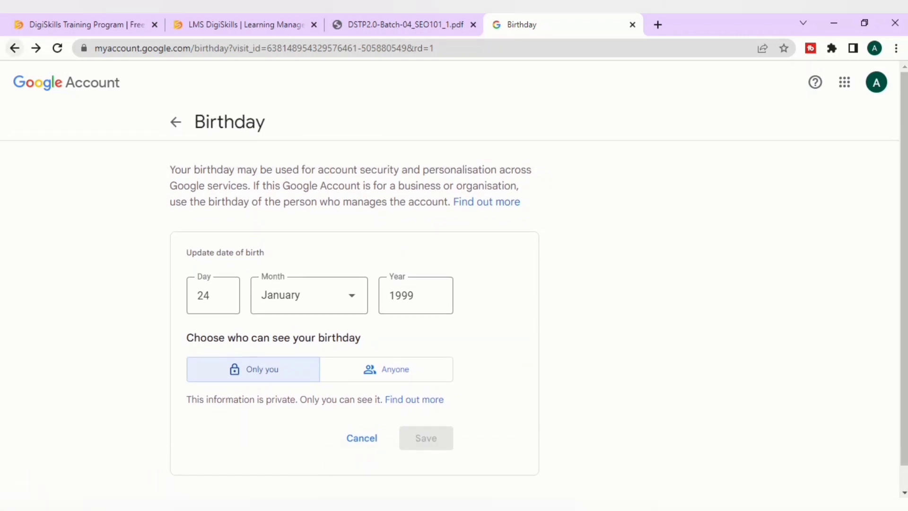
left_click(487, 202)
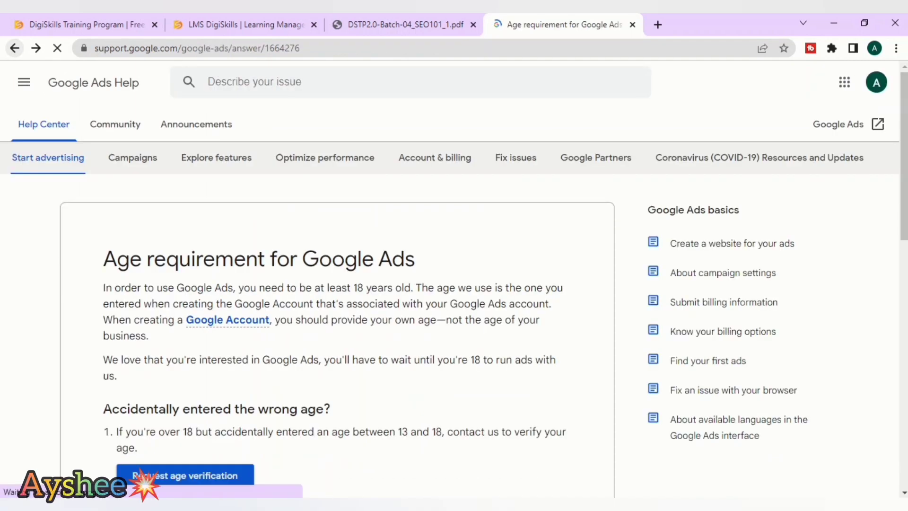
Go back to the Google Ads home page, sign in, and start a new Google Ads account.
key("alt+Left")
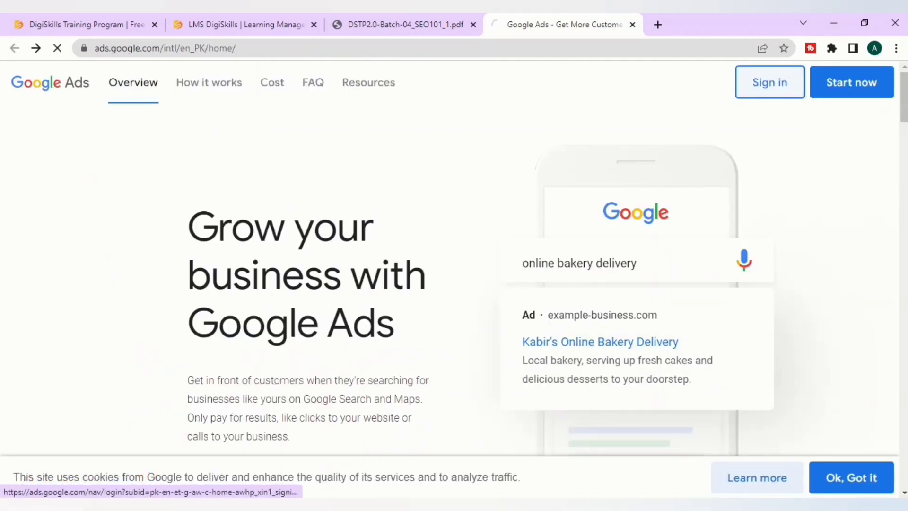
left_click(770, 82)
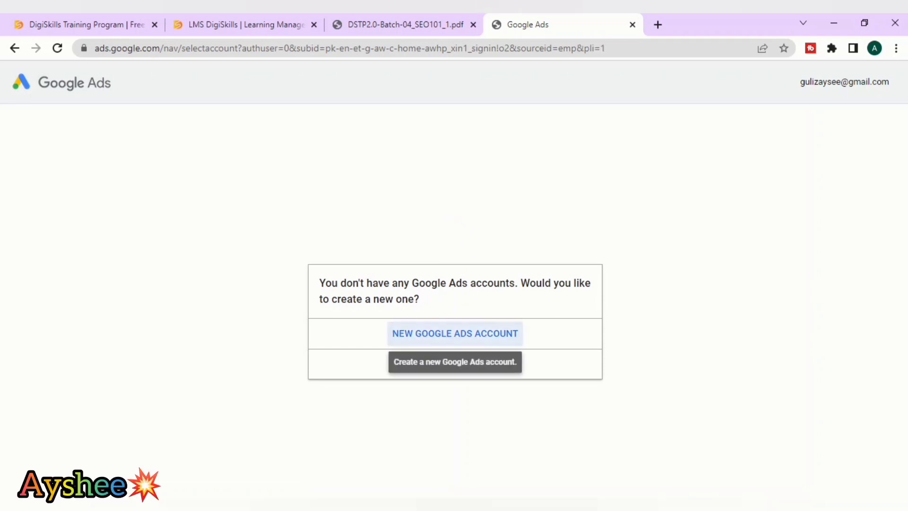
left_click(455, 334)
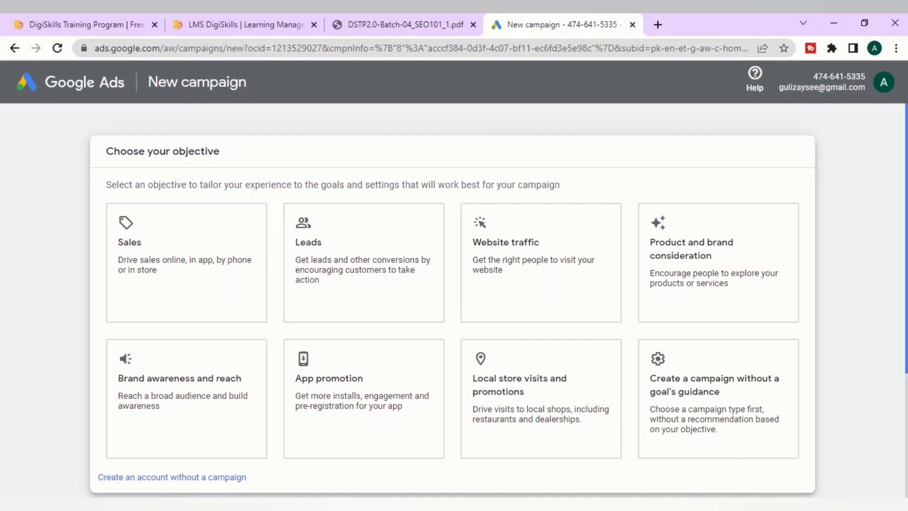
Choose 'Create an account without a campaign' on the objectives page.
scroll(454, 303, "down", 4)
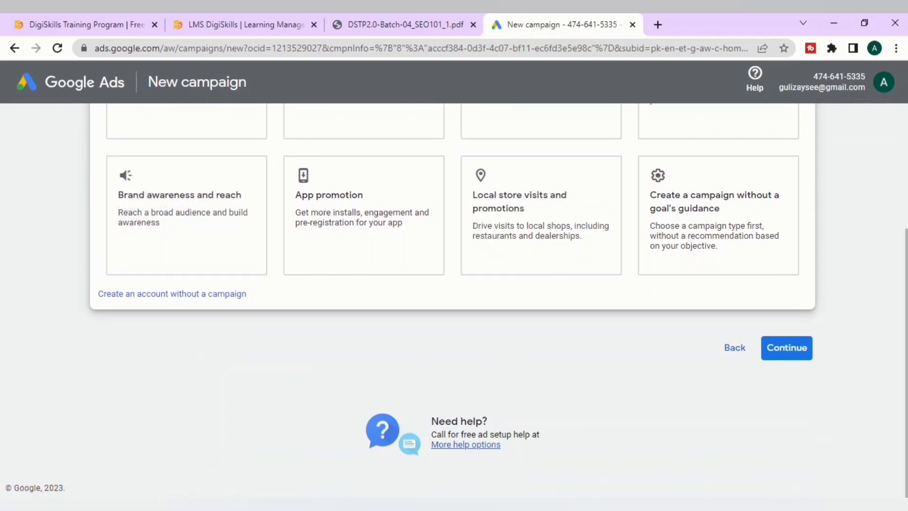
left_click(172, 294)
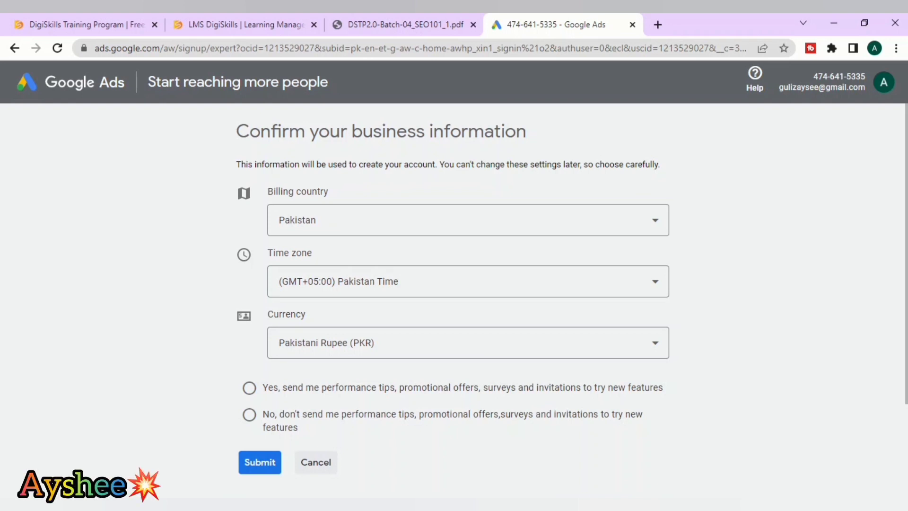
Opt in to performance tips to finish the account, then open the Tools and settings menu.
left_click(249, 388)
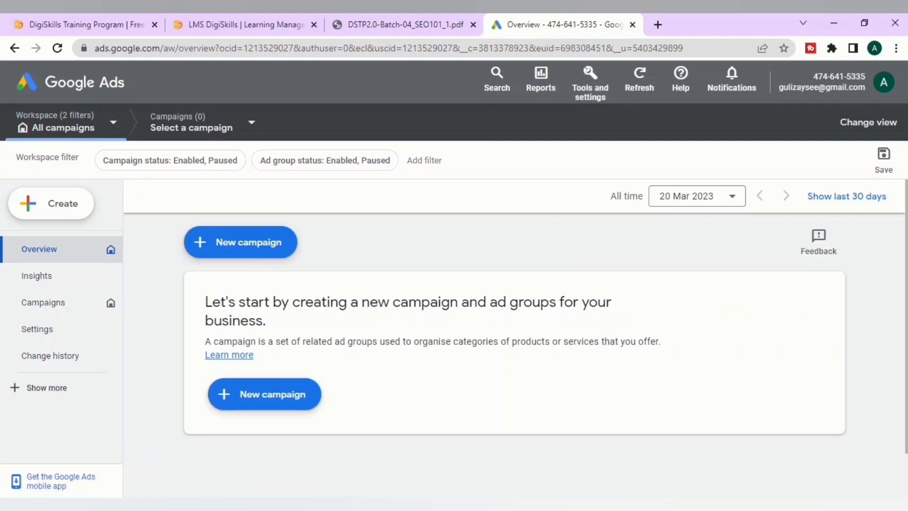
left_click(590, 83)
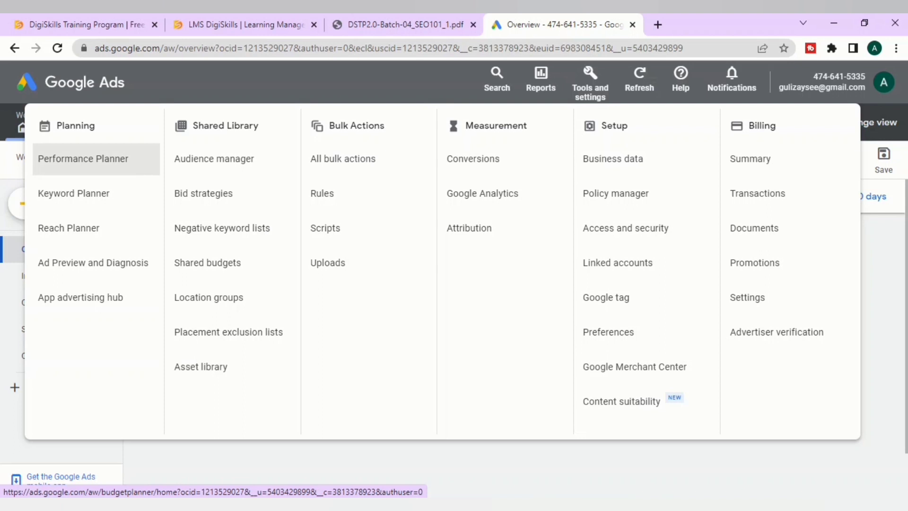
Open Keyword Planner, dismiss its updates notice, and launch Snipping Tool from Windows search.
left_click(74, 193)
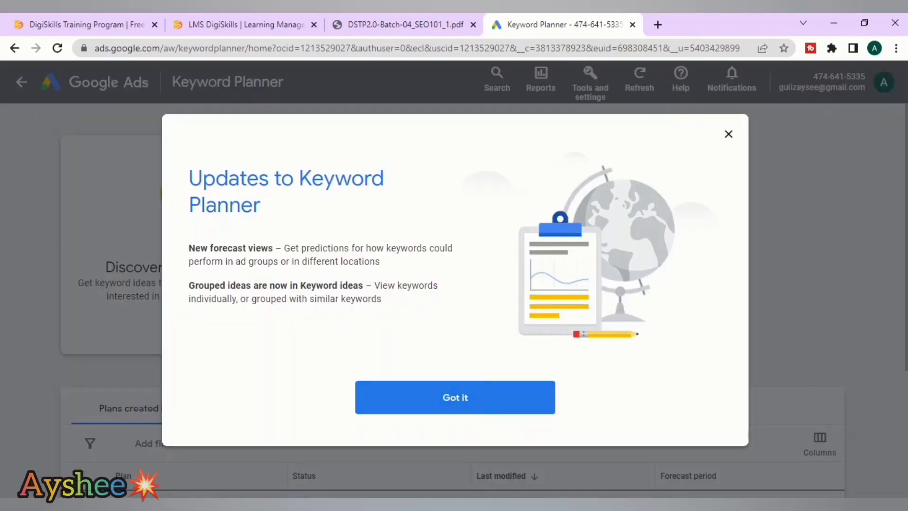
key("Escape")
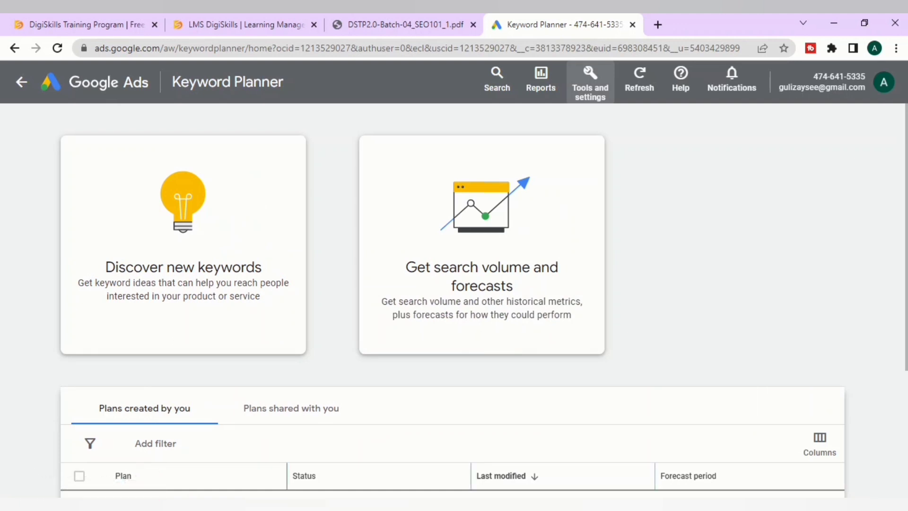
key("super")
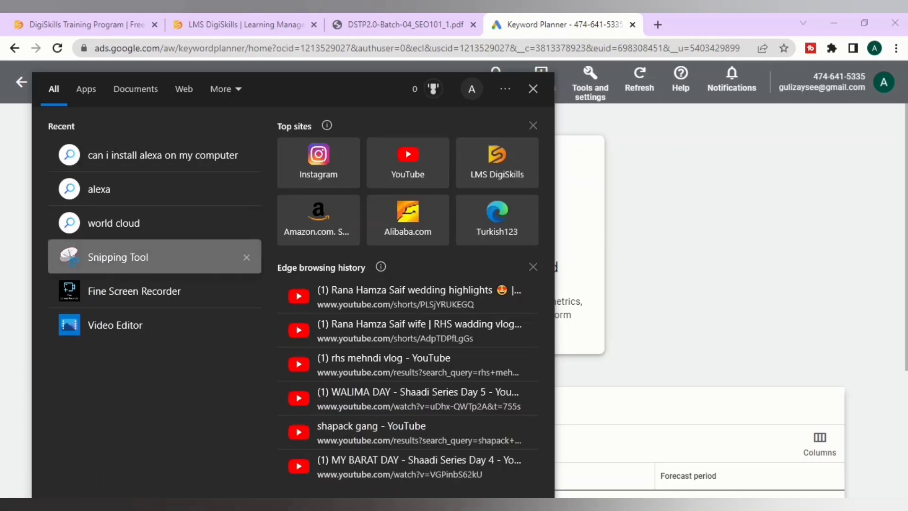
key("Escape")
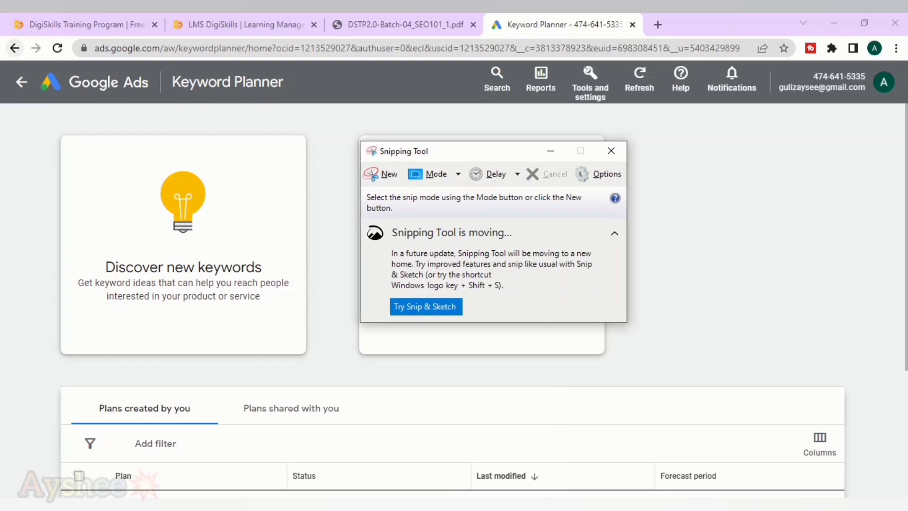
Snip the full Keyword Planner home page with Snipping Tool.
left_click(382, 174)
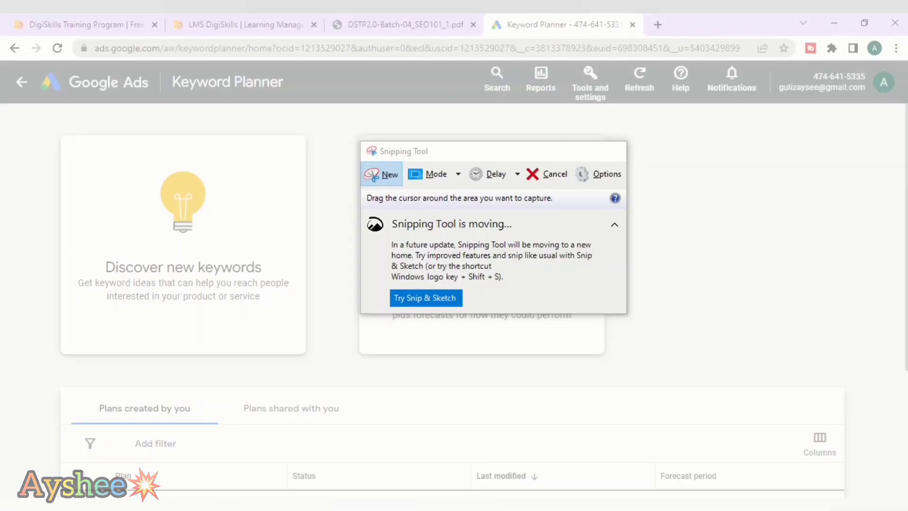
left_click(377, 175)
left_click_drag(2, 61, 898, 496)
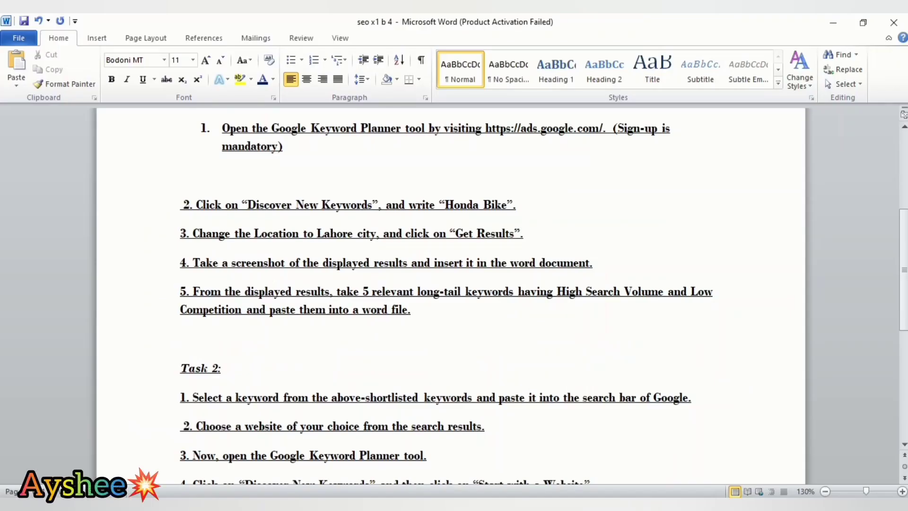
Paste the Keyword Planner screenshot below item 1 and copy 'Honda Bike' from step 2.
key("ctrl+v")
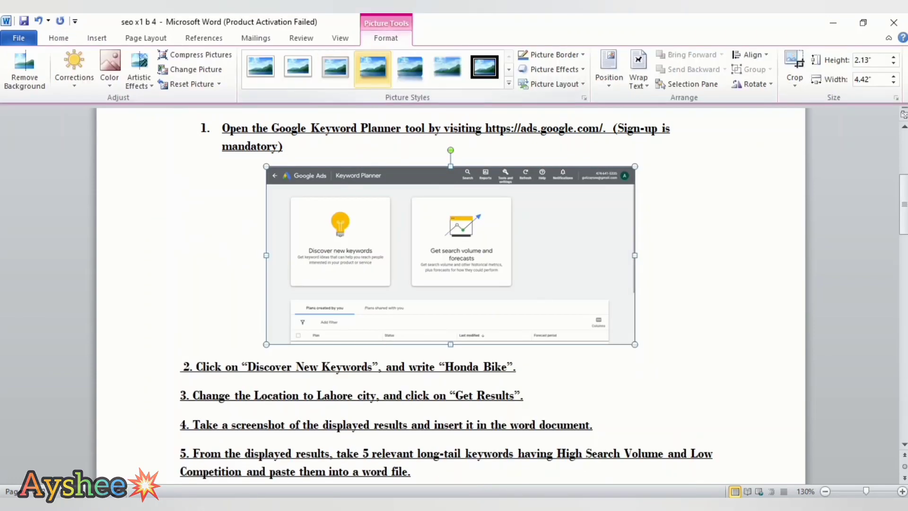
left_click_drag(446, 414, 509, 414)
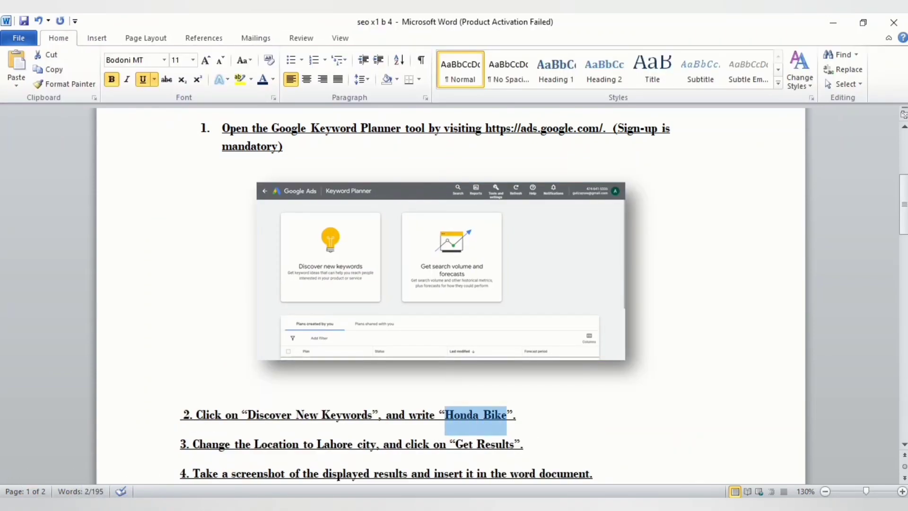
key("alt+Tab")
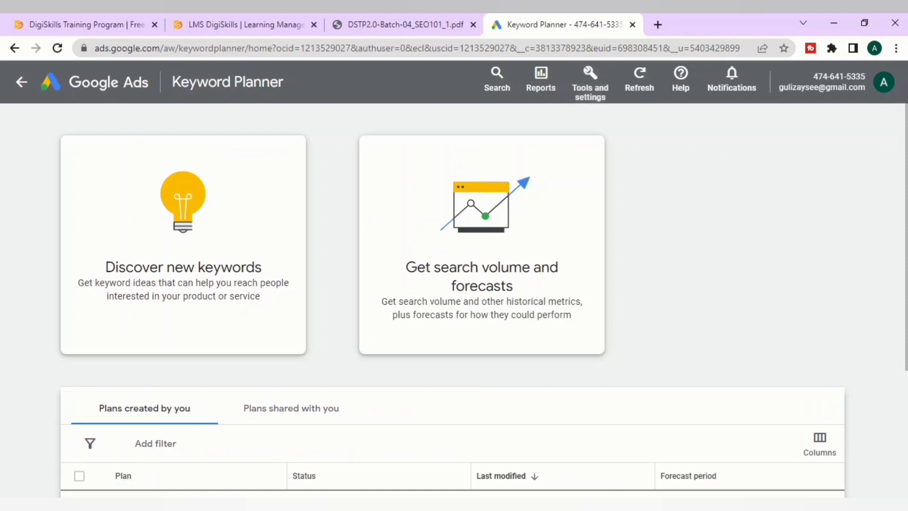
Enter 'Honda Bike' as the keyword in Discover new keywords.
left_click(183, 267)
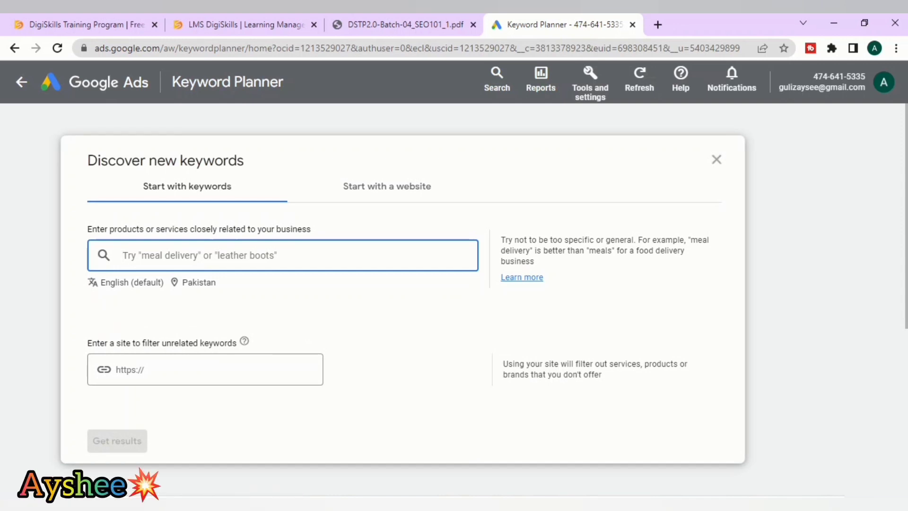
type("Honda Bike")
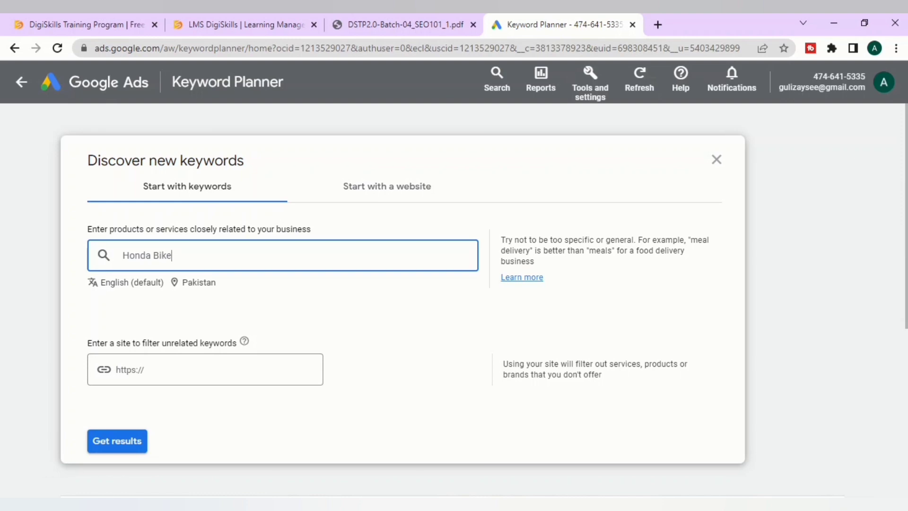
mouse_move(535, 508)
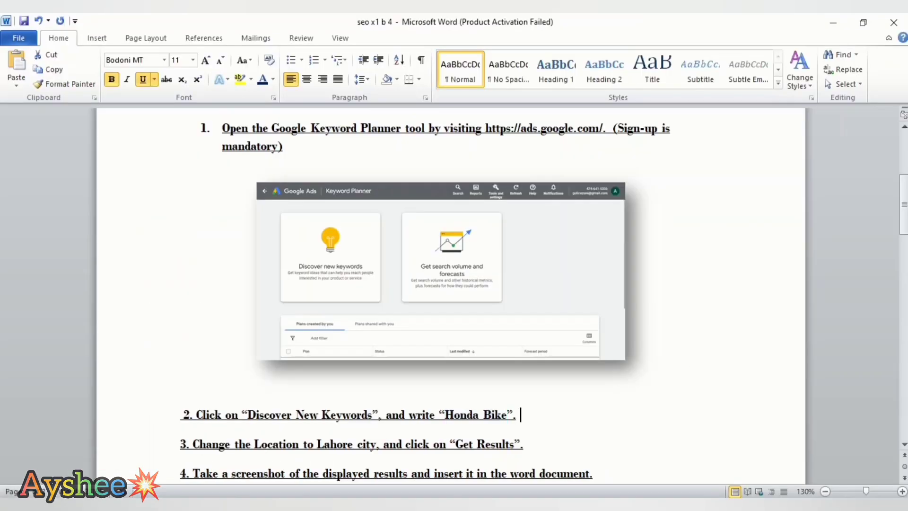
Paste the Honda Bike keyword-form screenshot and shrink it in the document.
key("ctrl+v")
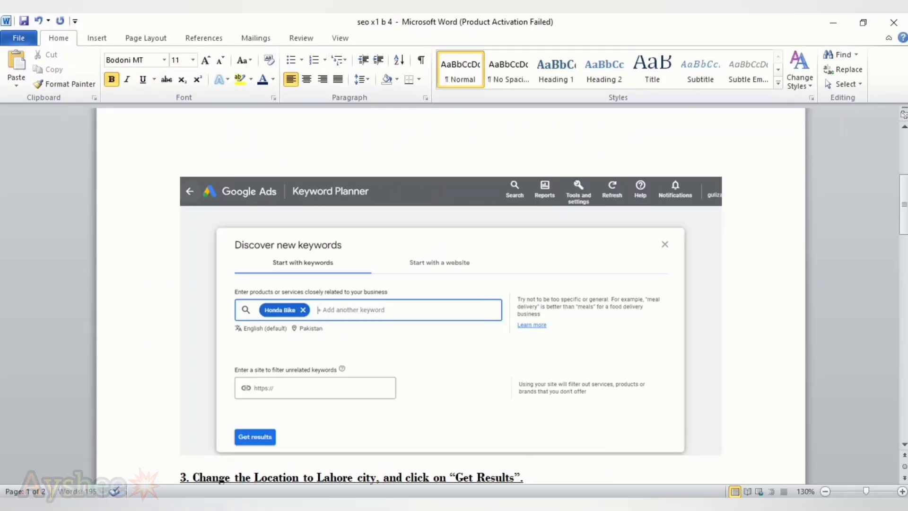
left_click_drag(722, 455, 528, 356)
left_click(386, 38)
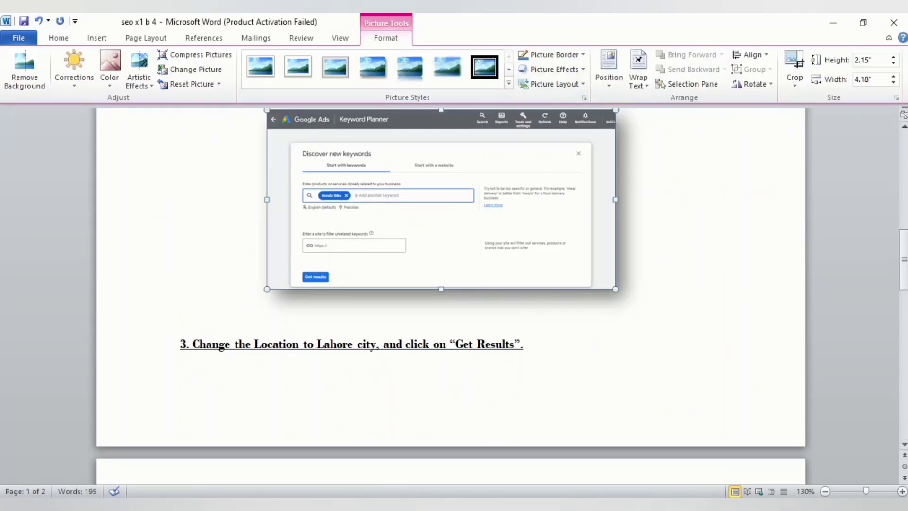
Add a plain, non-underlined empty line below step 3.
left_click(524, 344)
key("Return")
key("BackSpace")
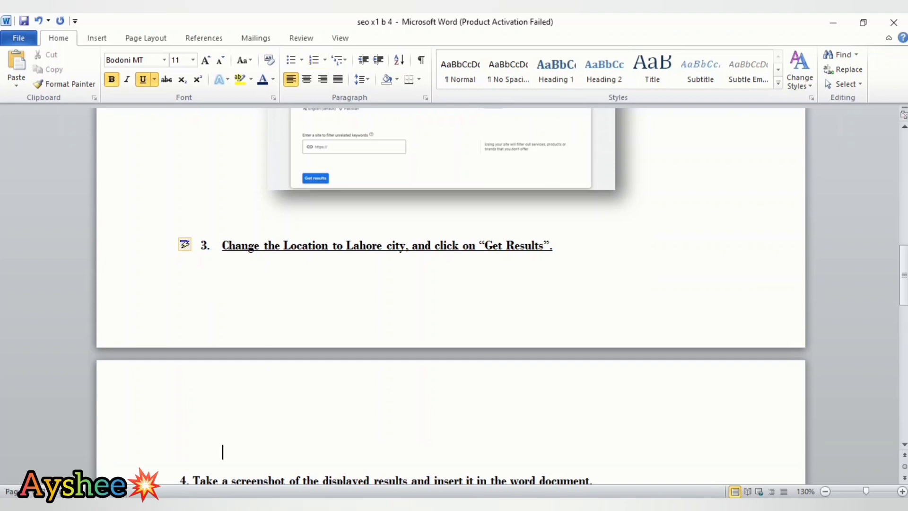
key("ctrl+u")
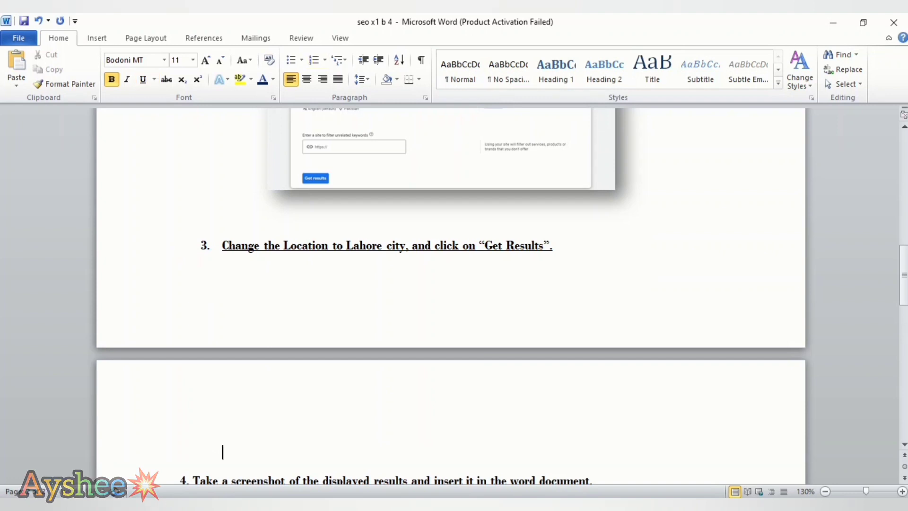
key("alt+Tab")
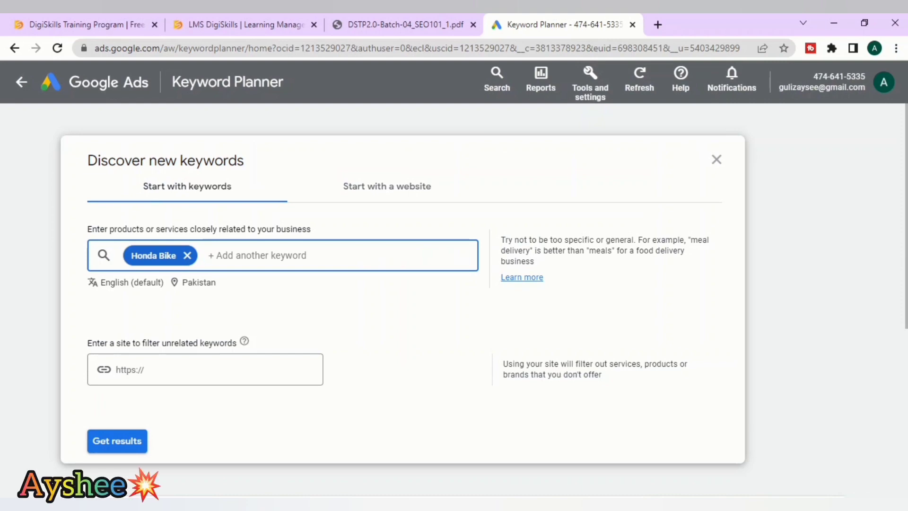
Replace Pakistan with Lahore as the target location and get Honda Bike keyword ideas.
left_click(198, 283)
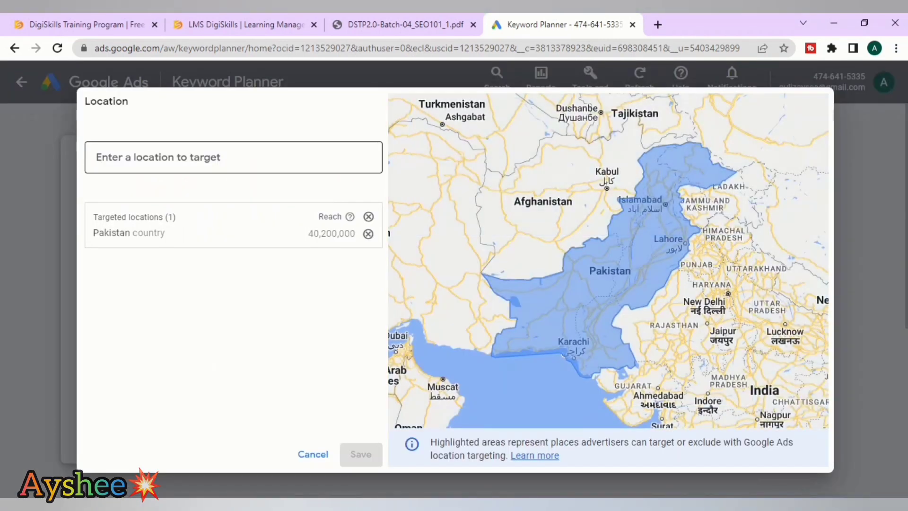
type("lah")
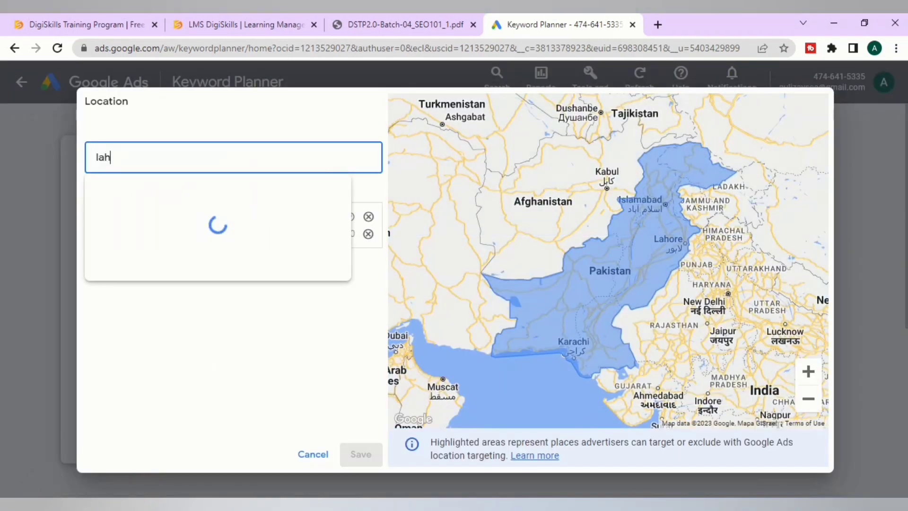
type("ore")
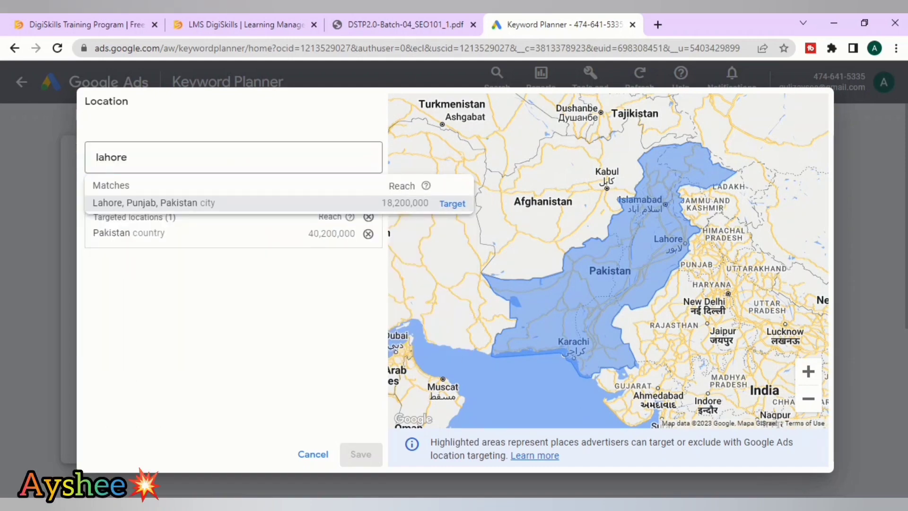
key("Return")
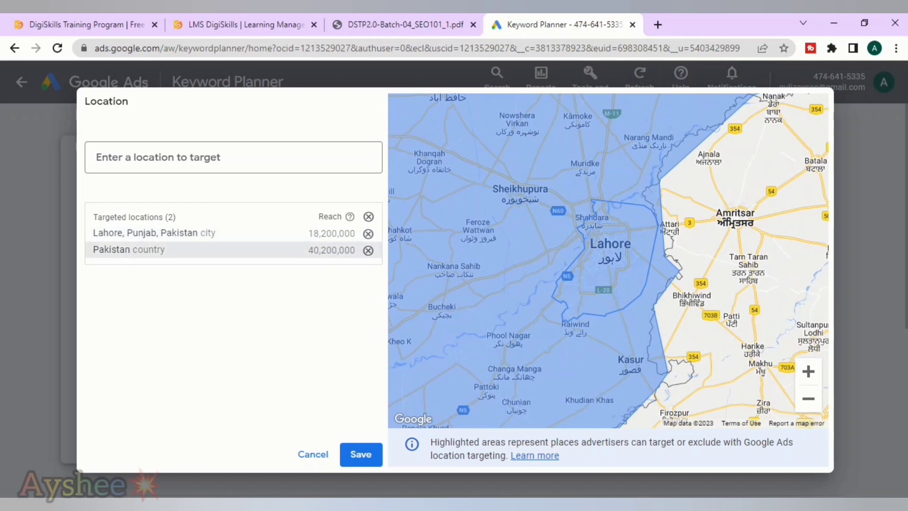
left_click(368, 250)
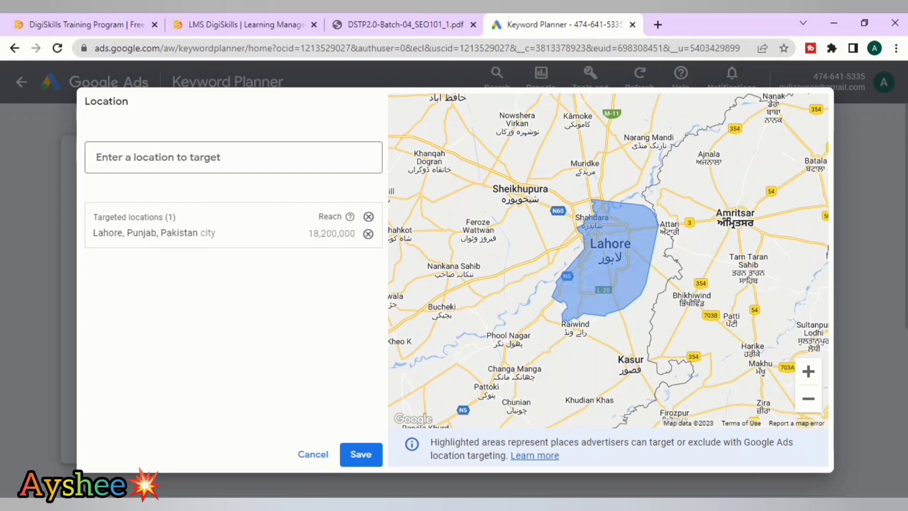
left_click(361, 454)
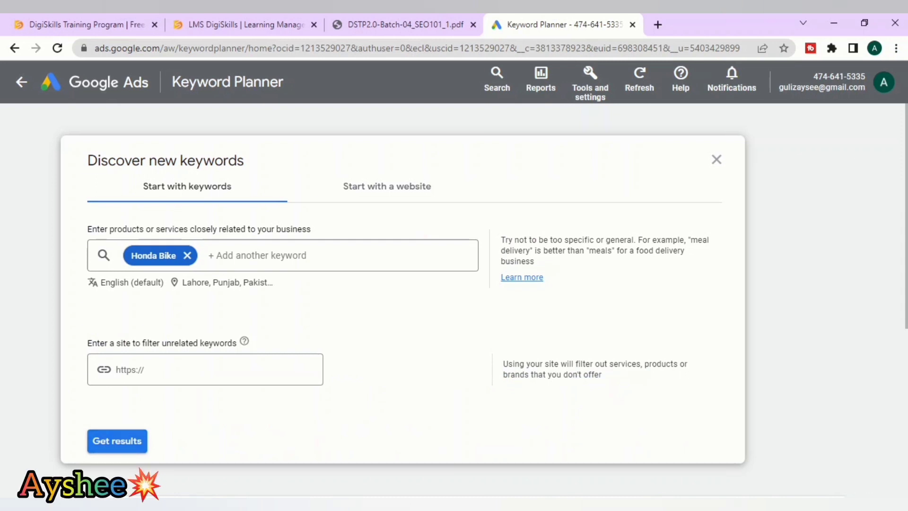
left_click(117, 440)
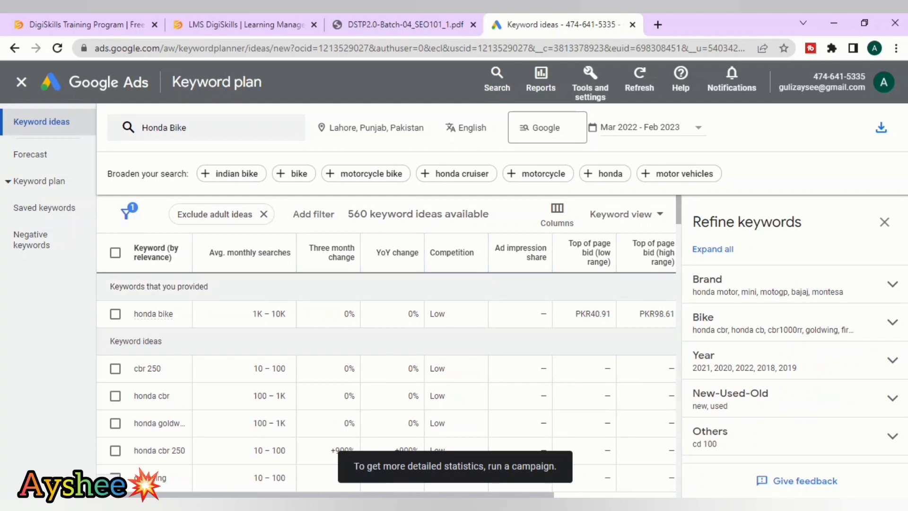
Remove the Exclude adult ideas filter and apply a Low competition filter.
left_click(314, 214)
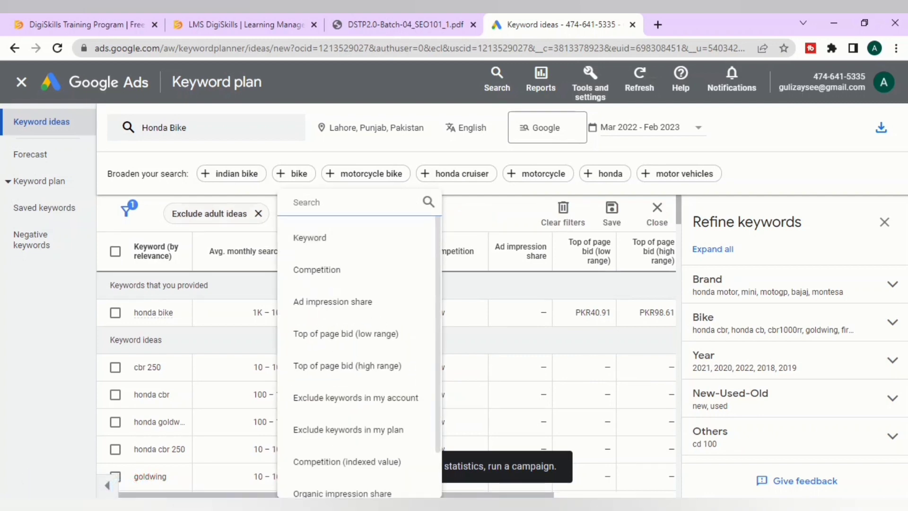
left_click(259, 214)
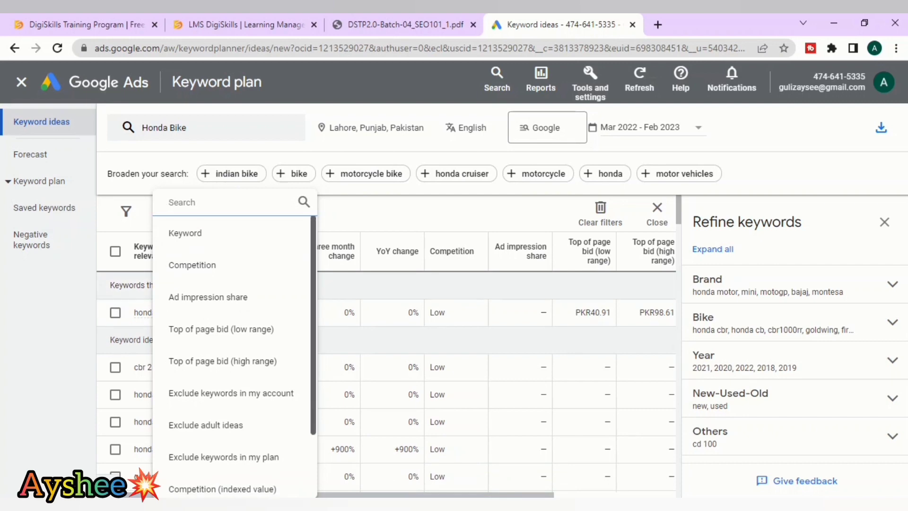
scroll(234, 355, "down", 2)
scroll(234, 355, "down", 1)
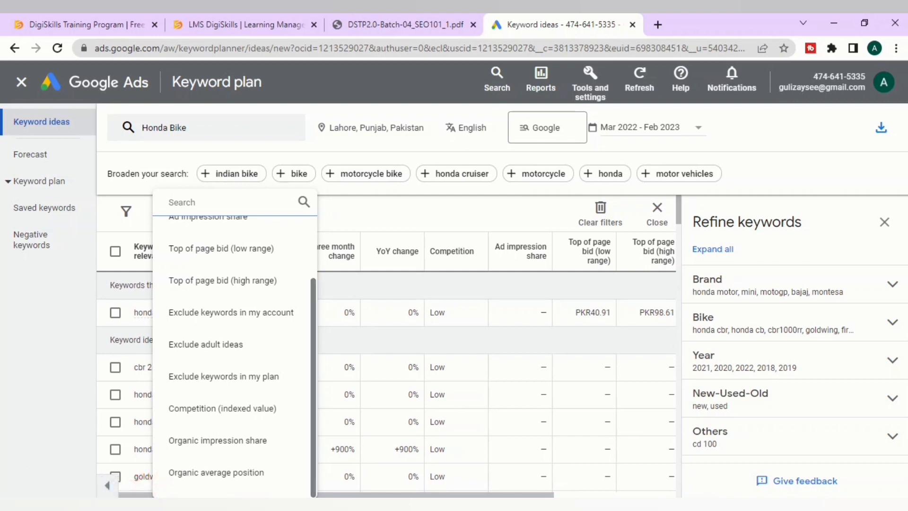
scroll(234, 355, "up", 3)
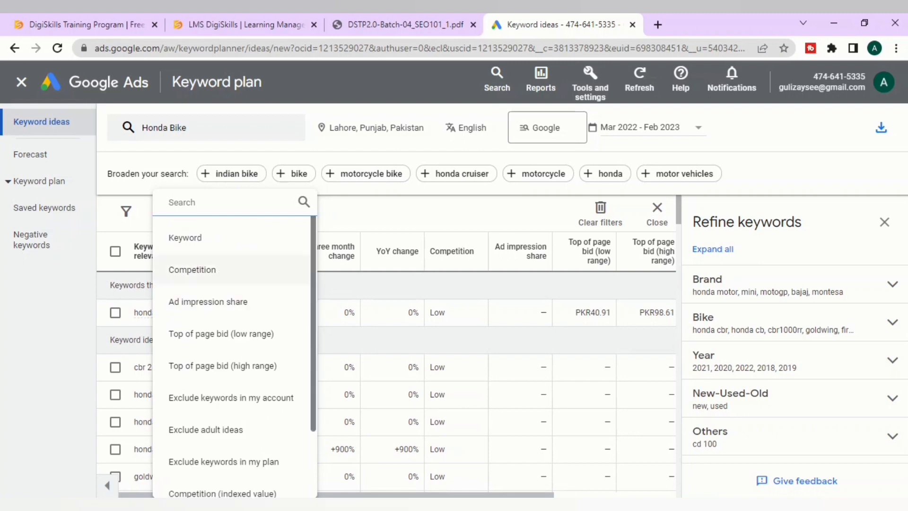
left_click(192, 270)
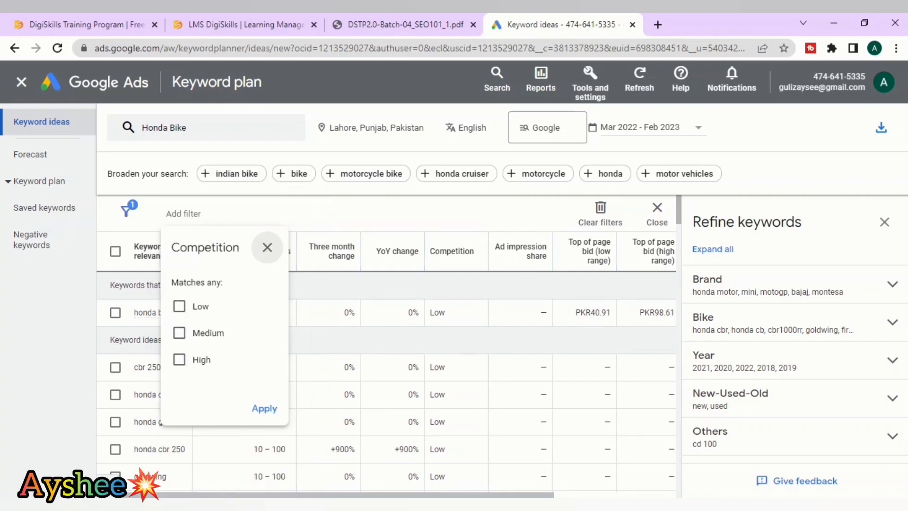
left_click(179, 306)
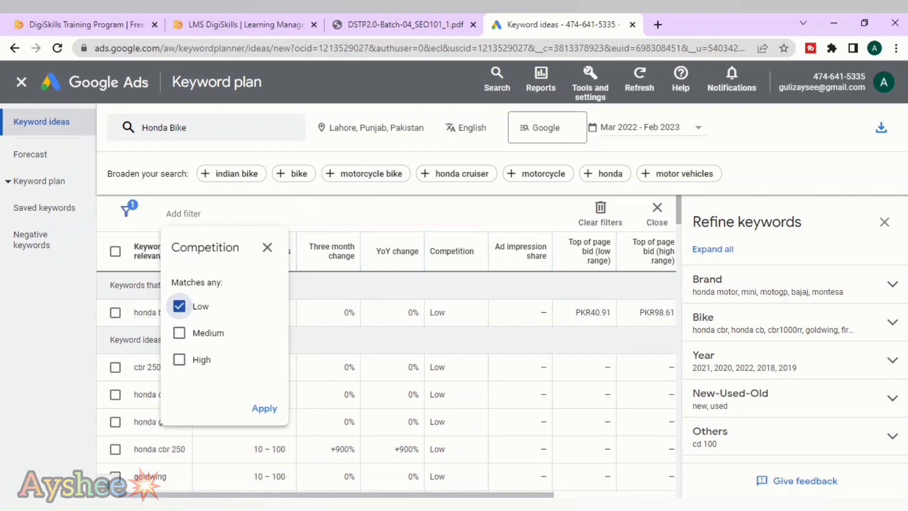
left_click(264, 408)
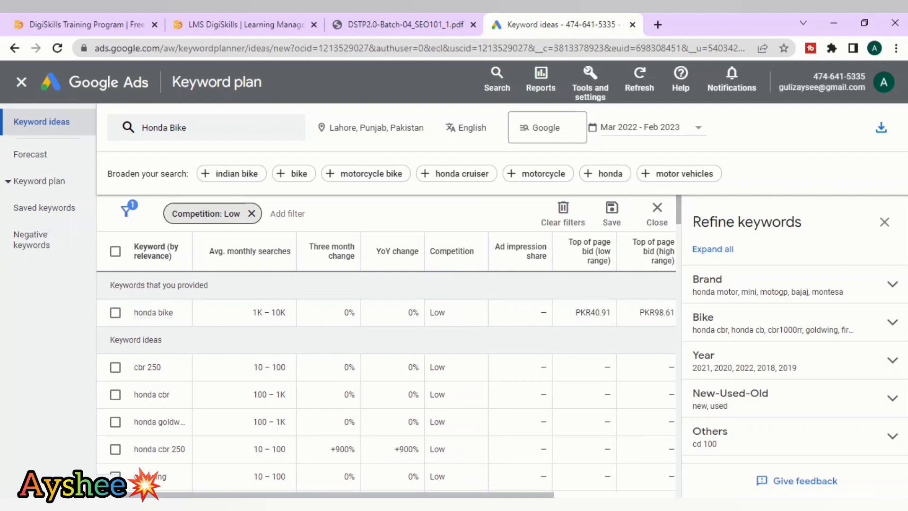
Clear the accidental page selection and tick the first two honda cbr keyword ideas.
key("ctrl+a")
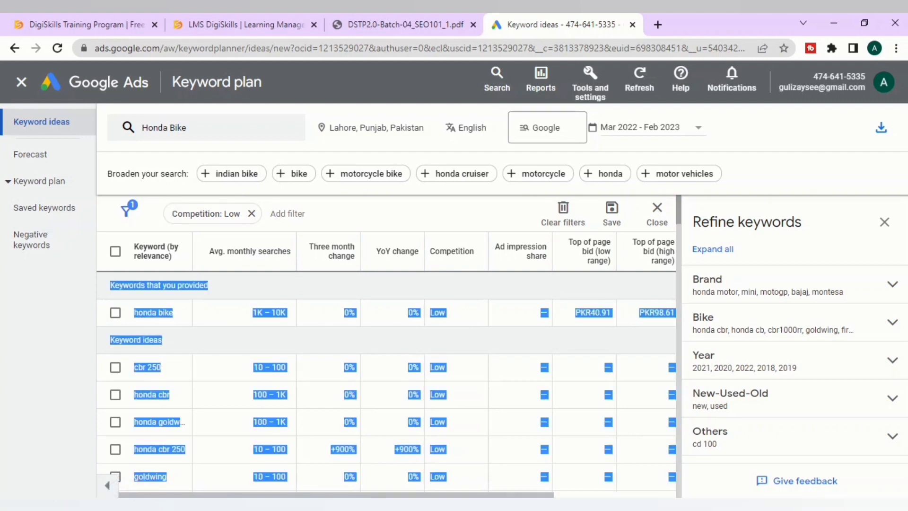
scroll(387, 383, "down", 5)
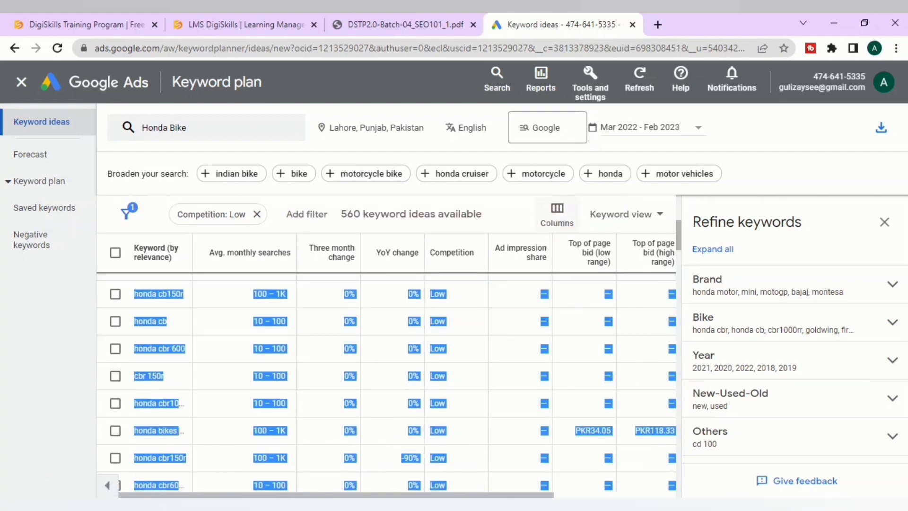
left_click(387, 383)
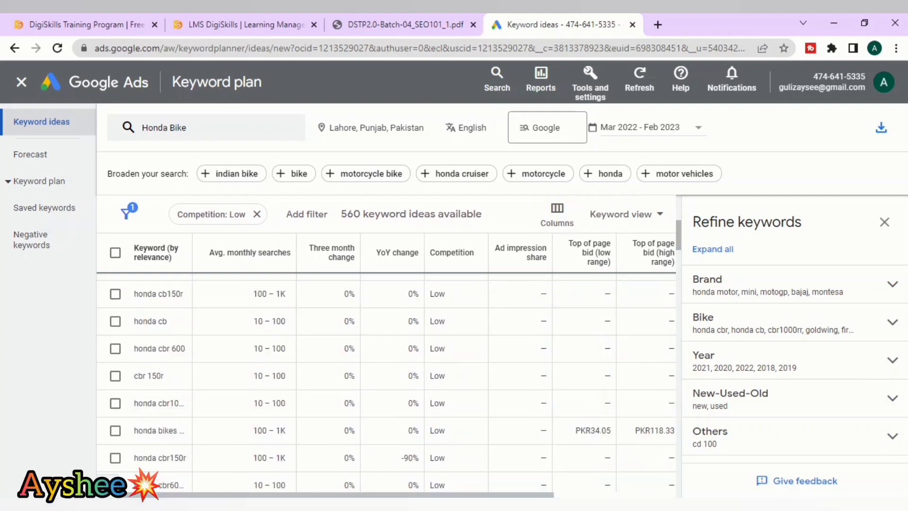
left_click(115, 403)
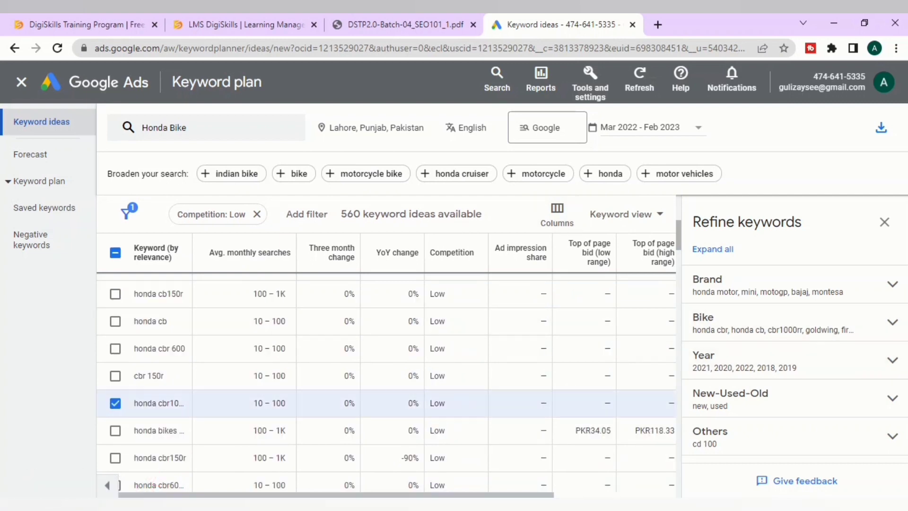
scroll(387, 383, "down", 3)
left_click(115, 410)
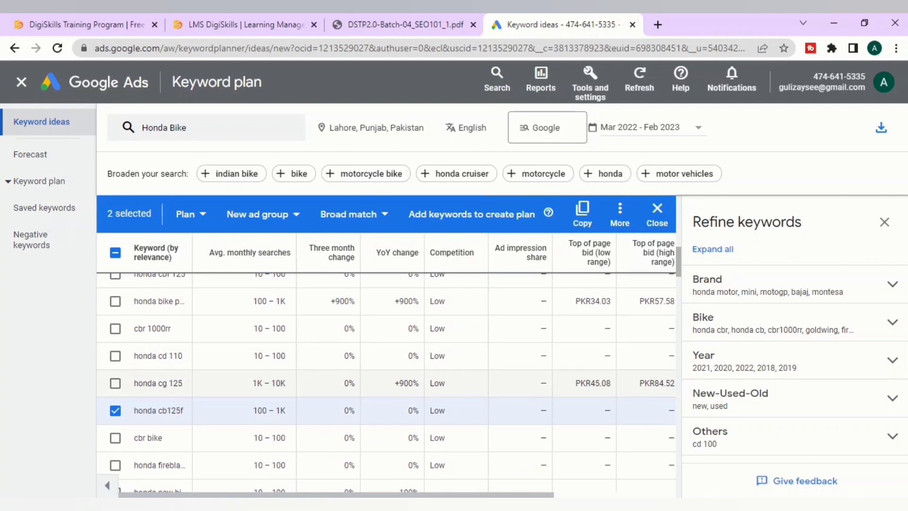
Tick honda cd 70 and honda sport bike as further keywords.
scroll(386, 384, "down", 2)
scroll(387, 383, "down", 3)
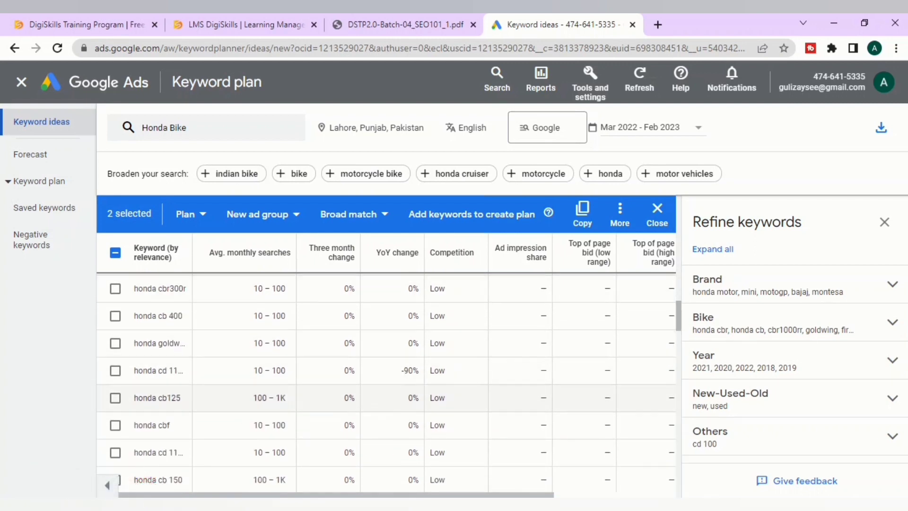
scroll(387, 383, "down", 6)
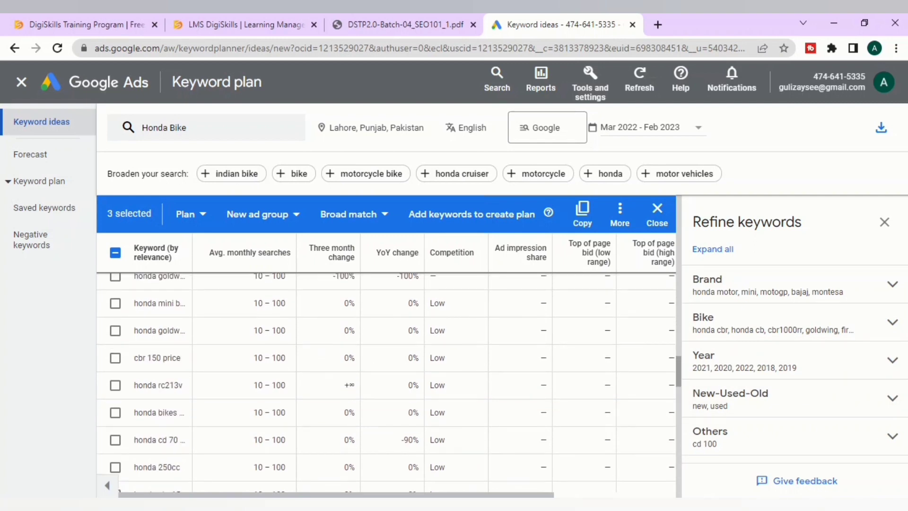
left_click(115, 310)
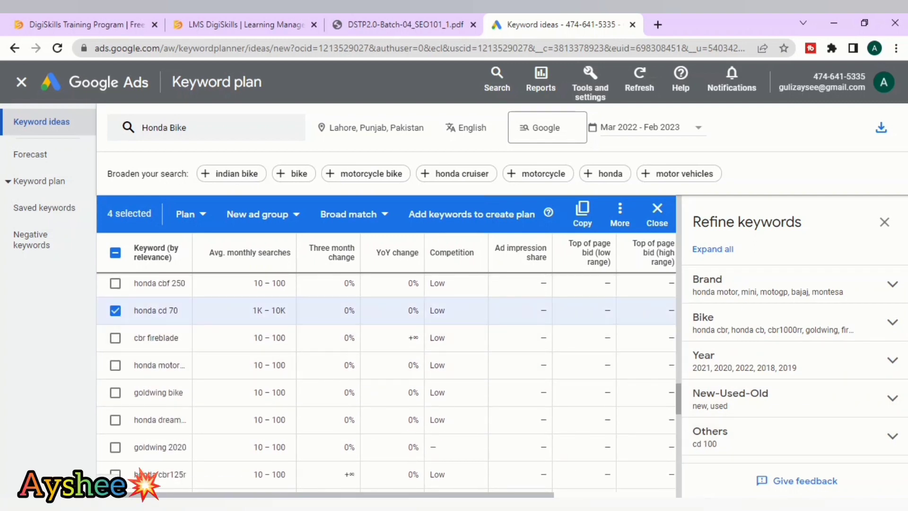
left_click_drag(679, 399, 679, 428)
scroll(379, 407, "down", 3)
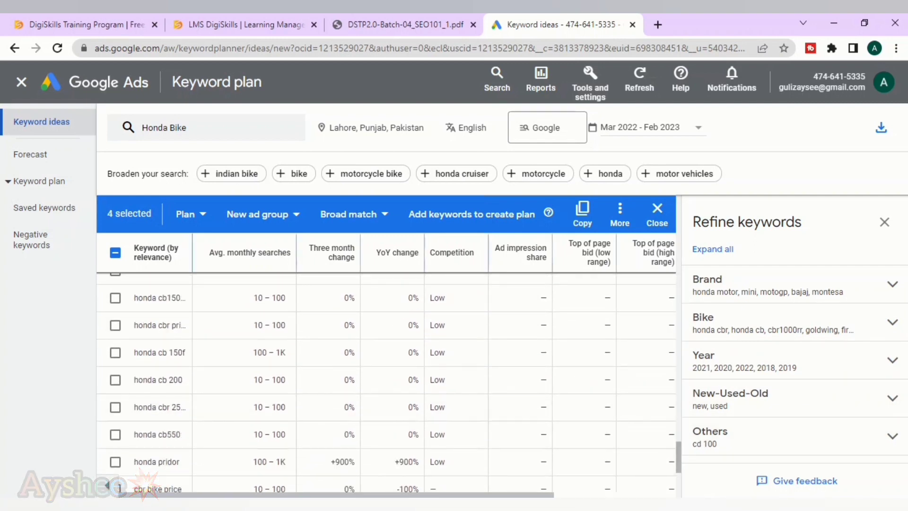
scroll(387, 355, "down", 3)
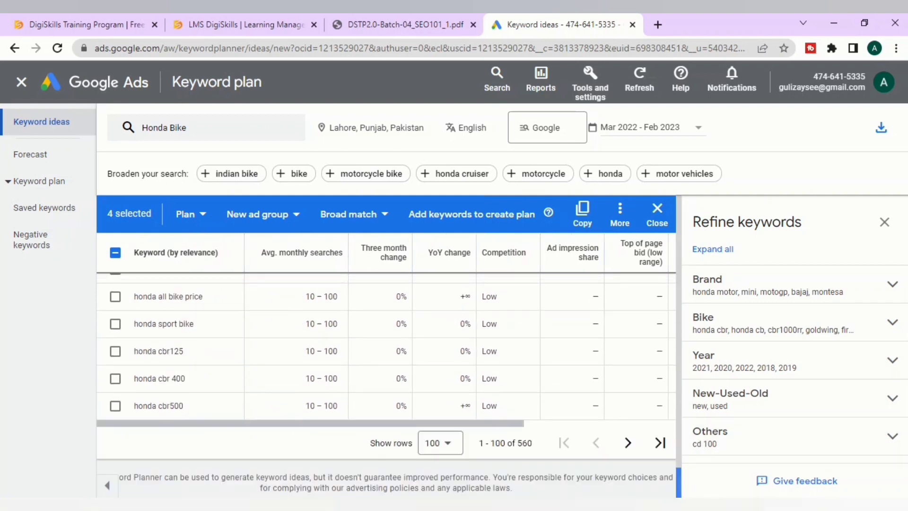
left_click(115, 324)
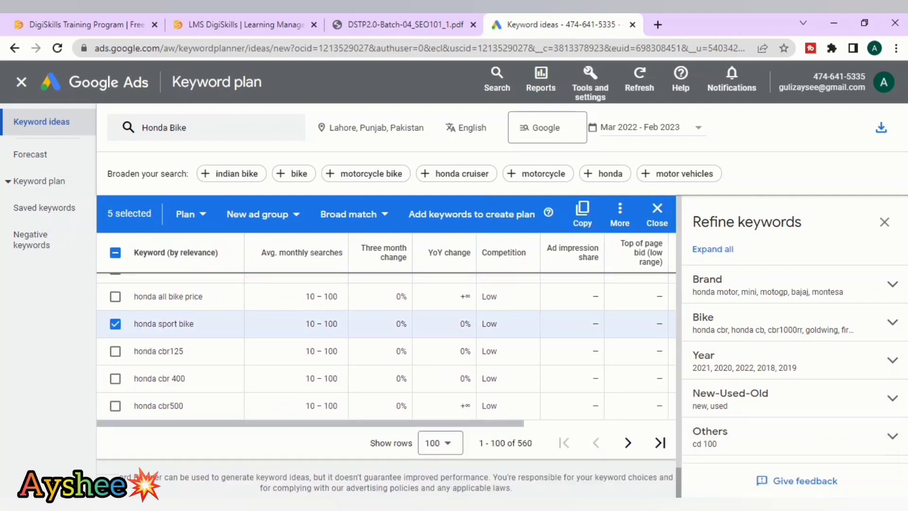
Zoom the results page out and scroll back up to the checked rows.
scroll(378, 379, "up", 3)
key("ctrl+minus")
key("ctrl+minus")
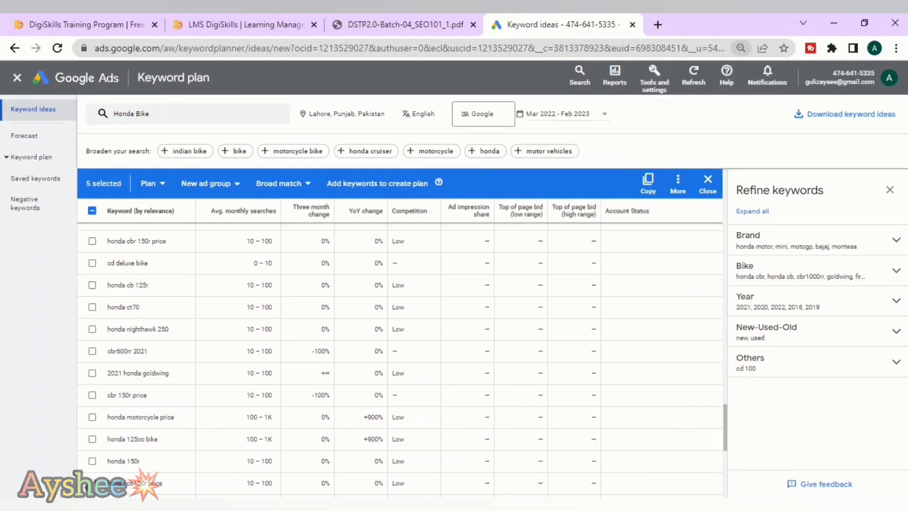
scroll(331, 364, "up", 3)
scroll(402, 355, "up", 10)
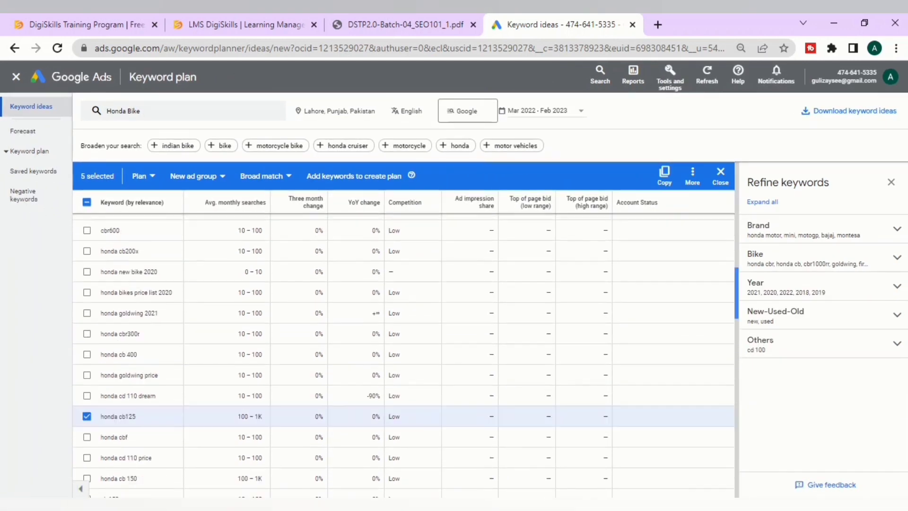
scroll(402, 355, "up", 2)
key("alt+Tab")
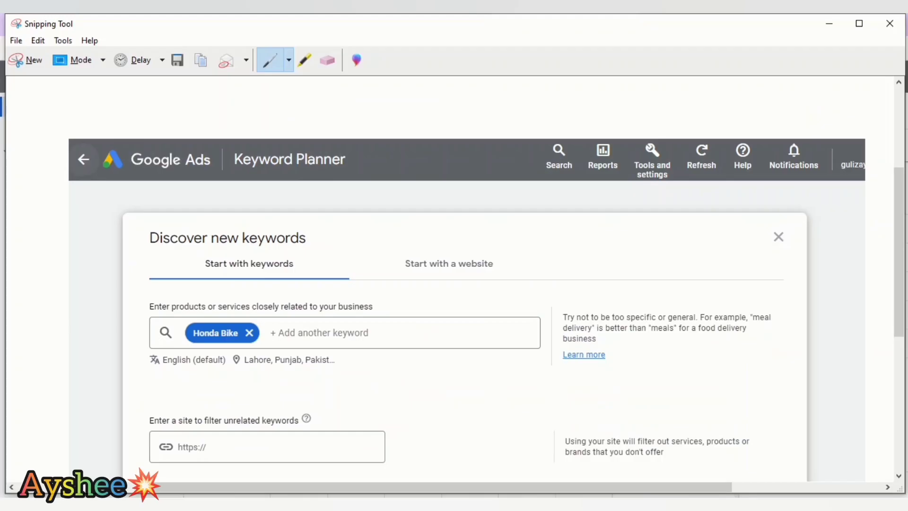
Snip the keyword results and paste the screenshot under item 4 in Word.
left_click(27, 60)
left_click_drag(6, 62, 900, 304)
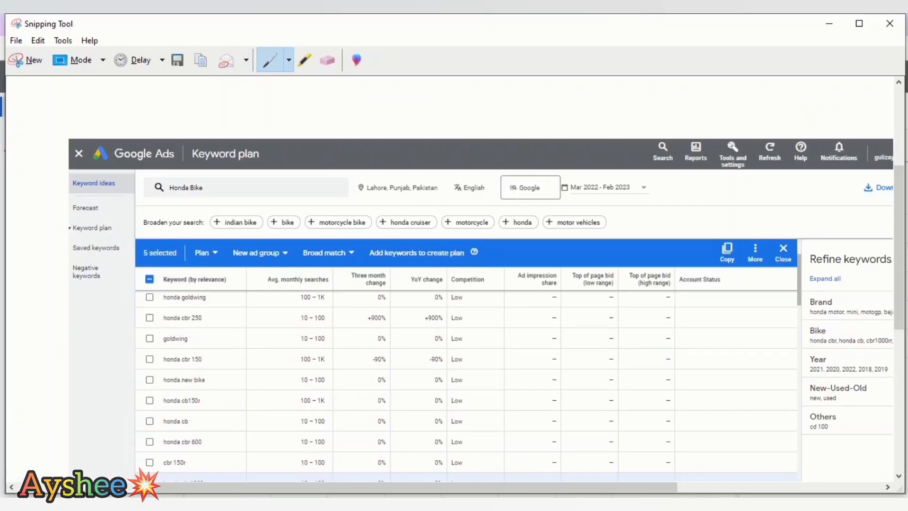
left_click(567, 504)
key("ctrl+v")
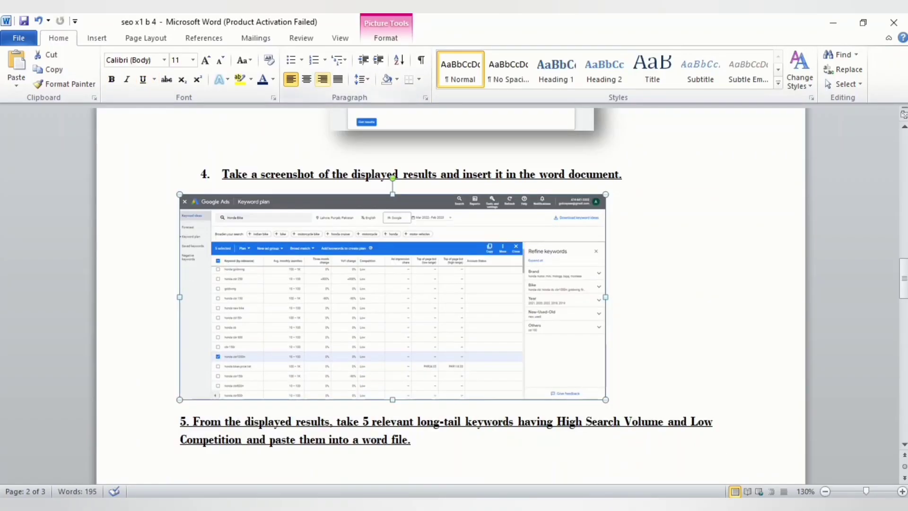
Add an empty line after item 5.
scroll(449, 293, "down", 4)
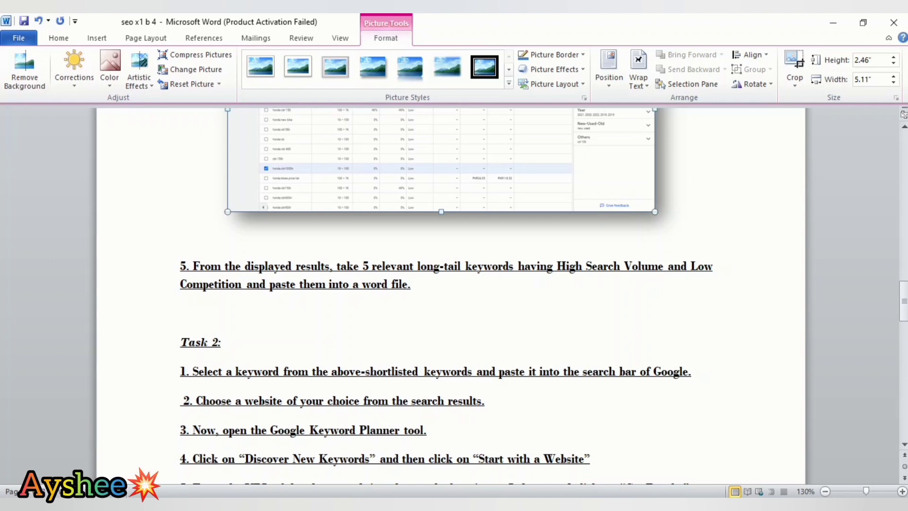
left_click(415, 285)
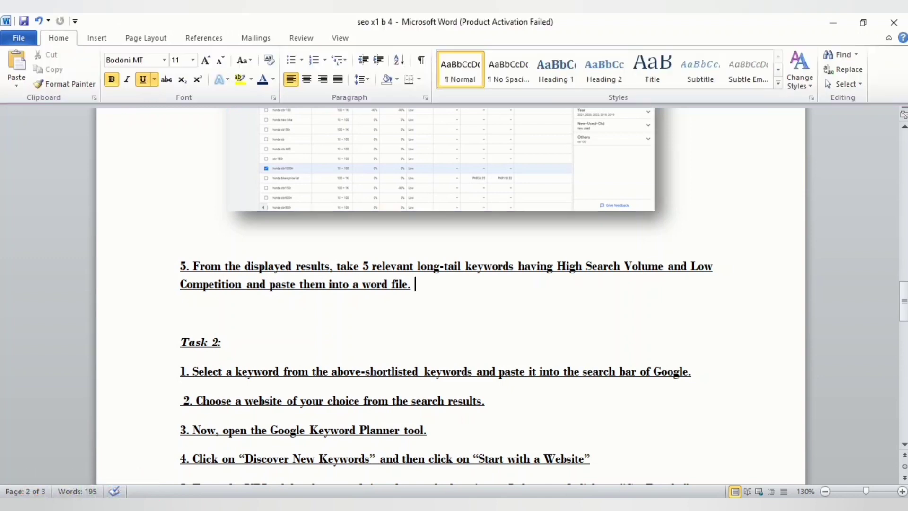
key("Return")
key("Return")
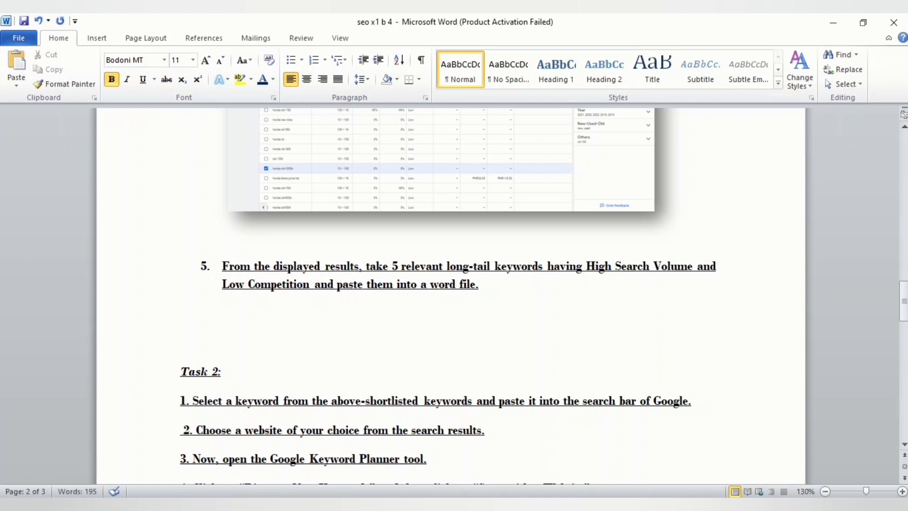
mouse_move(535, 505)
left_click(535, 457)
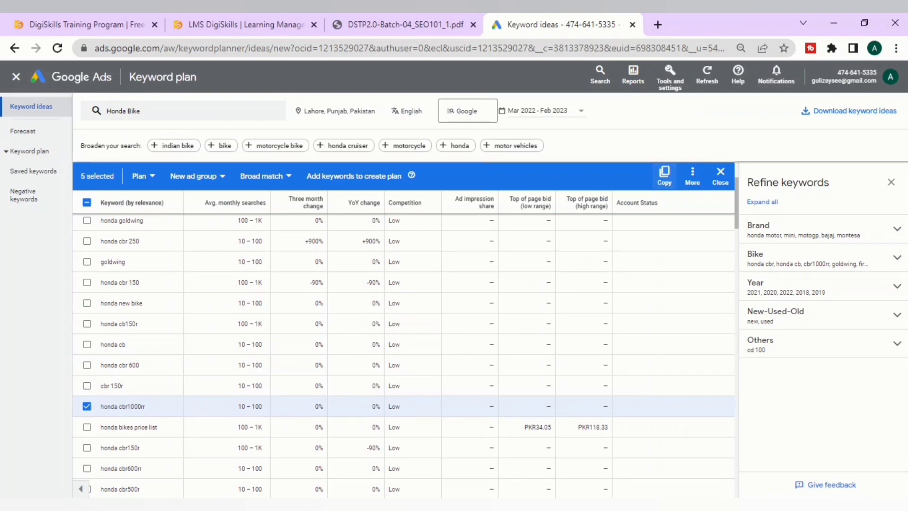
Copy the five selected keywords and reset Chrome's zoom to 100%.
left_click(665, 176)
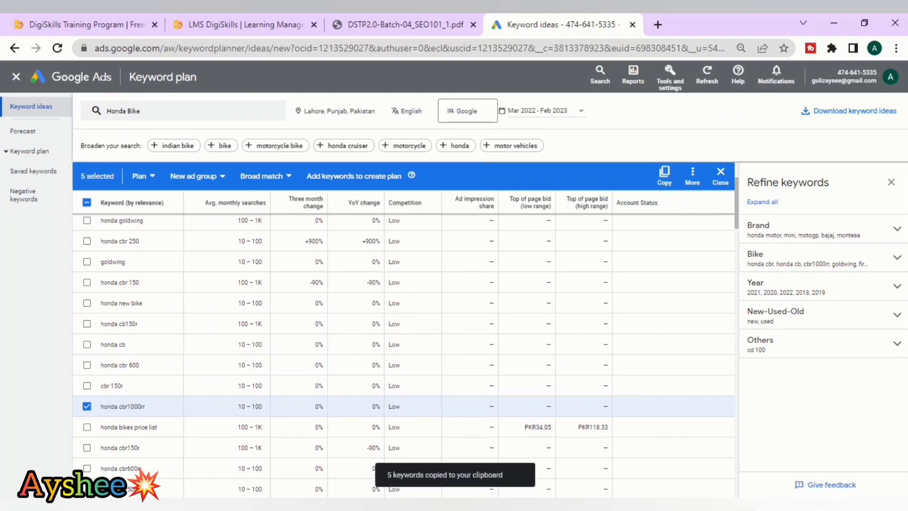
left_click(741, 48)
left_click(762, 71)
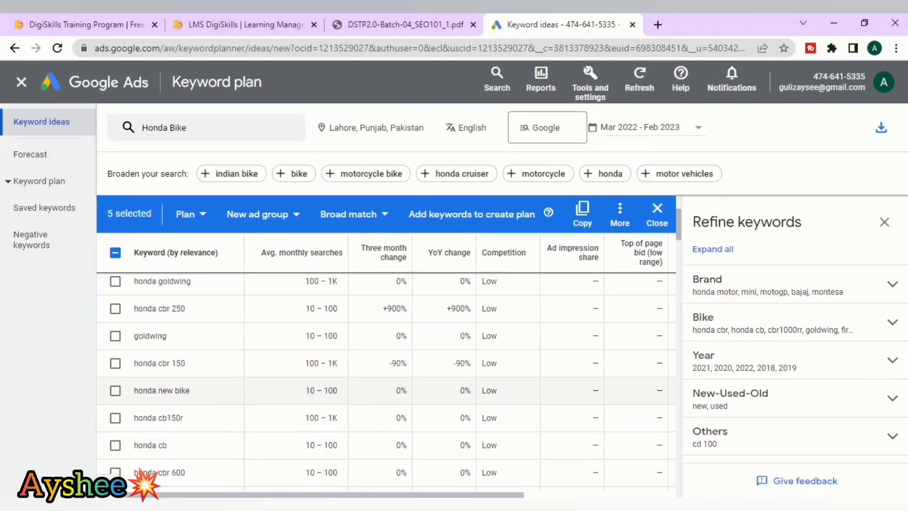
key("alt+Tab")
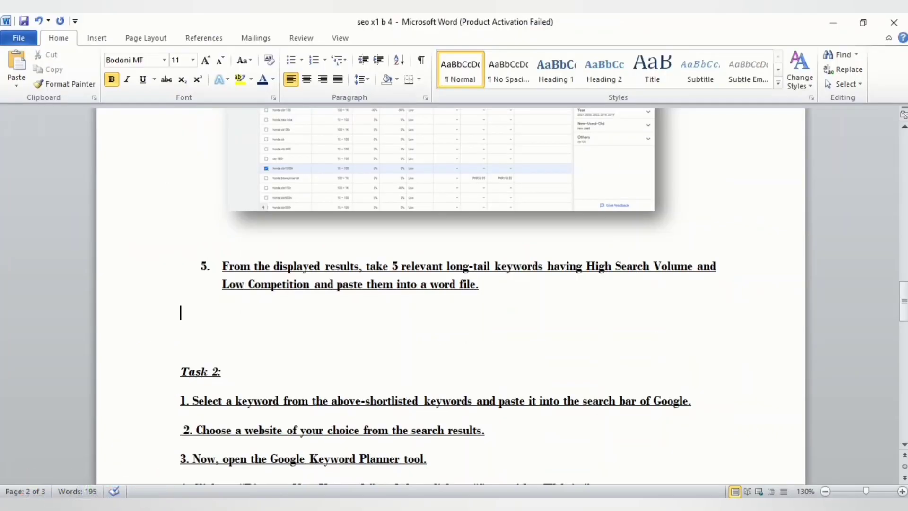
Paste the five keywords under item 5 as a 1) 2) 3) numbered list.
key("ctrl+v")
left_click_drag(179, 312, 267, 429)
left_click(313, 59)
left_click(325, 60)
left_click(447, 177)
Capitalise 'honda' to 'Honda' on all five keyword lines.
right_click(239, 302)
left_click(289, 95)
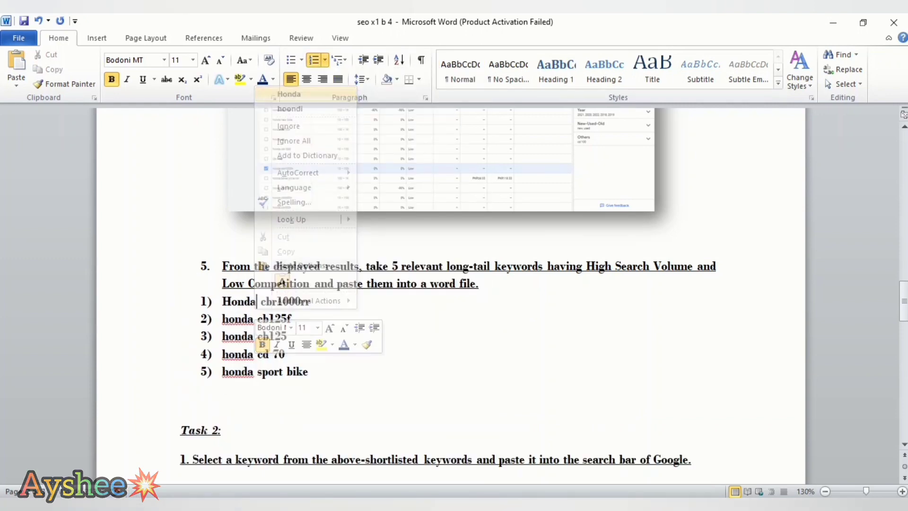
right_click(239, 319)
left_click(289, 112)
right_click(251, 336)
left_click(289, 129)
right_click(251, 354)
left_click(289, 147)
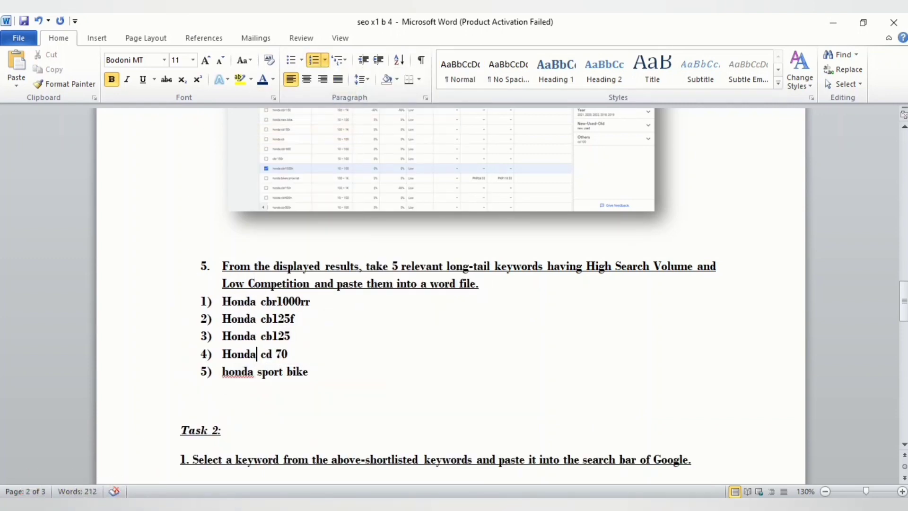
right_click(251, 372)
left_click(288, 164)
left_click(479, 284)
Separate the list from item 5, drop the empty sixth number, and italicise without bold.
key("Return")
key("BackSpace")
left_click_drag(223, 319, 318, 391)
key("ctrl+b")
key("ctrl+i")
left_click(222, 301)
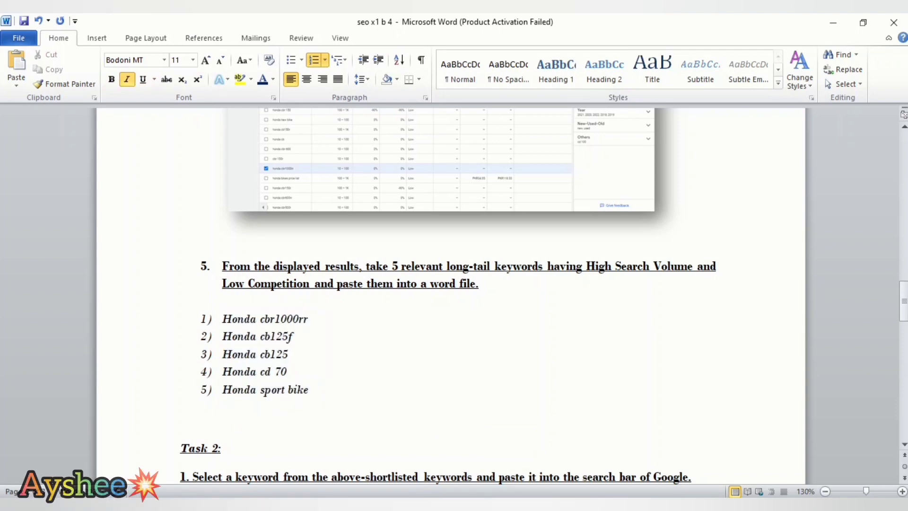
Make Task 2's first step a numbered item and select 'Honda sport bike' to copy.
scroll(451, 303, "down", 3)
left_click(692, 291)
key("Return")
key("Return")
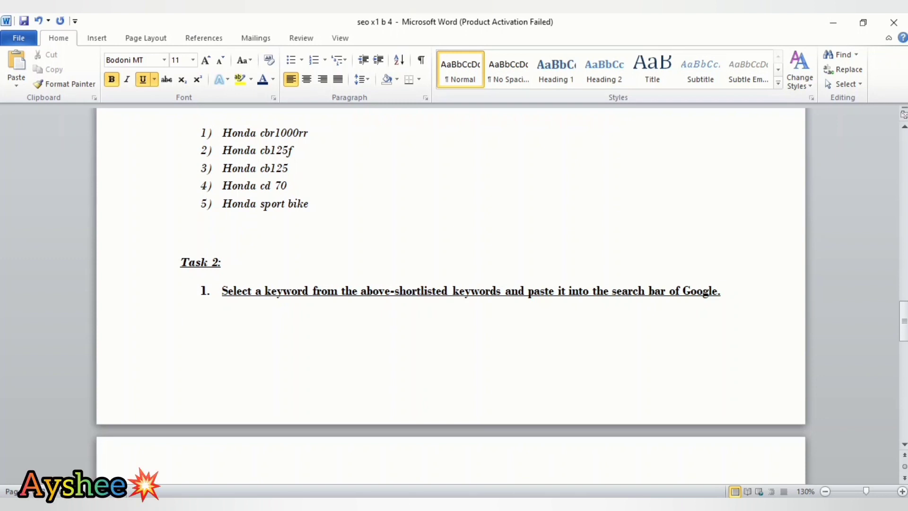
left_click(223, 203)
key("shift+End")
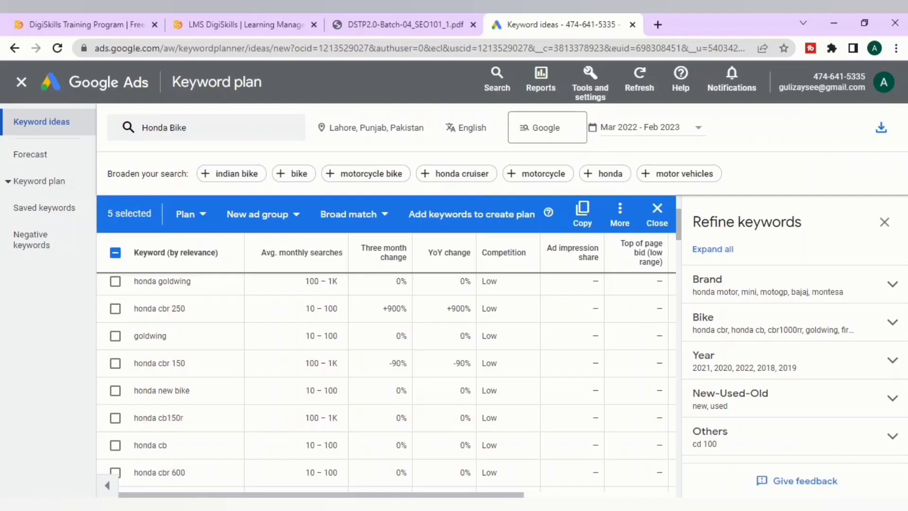
Search Google for 'honda sport bike' in a new tab, removing the pasted '5)' prefix, and adjust the zoom.
left_click(658, 25)
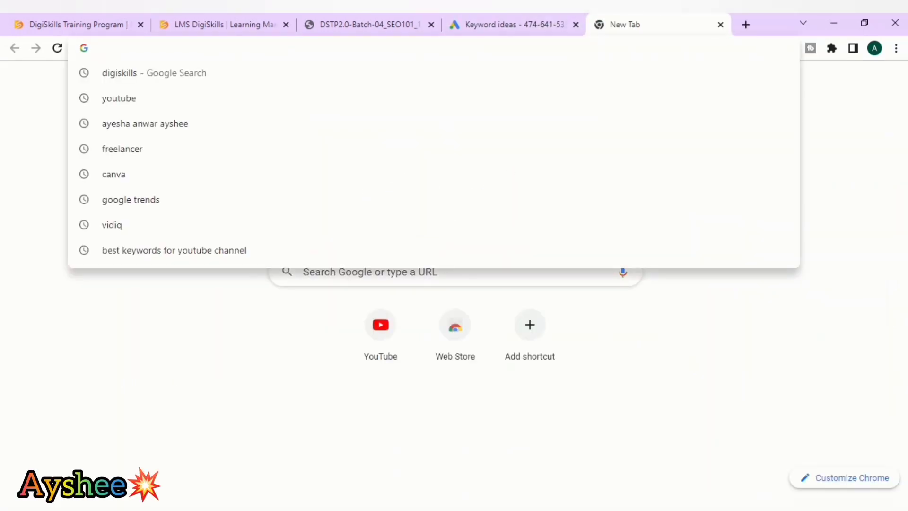
key("ctrl+v")
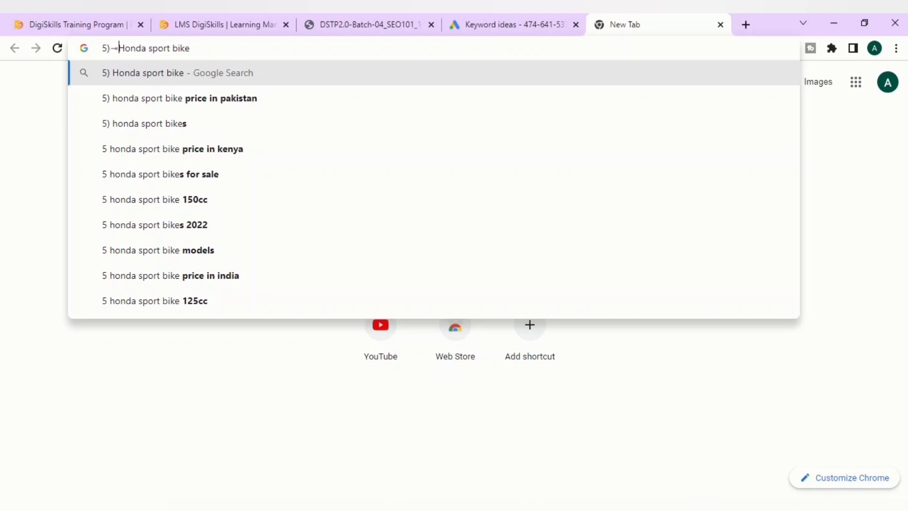
key("shift+Left")
key("shift+Left")
key("shift+Left")
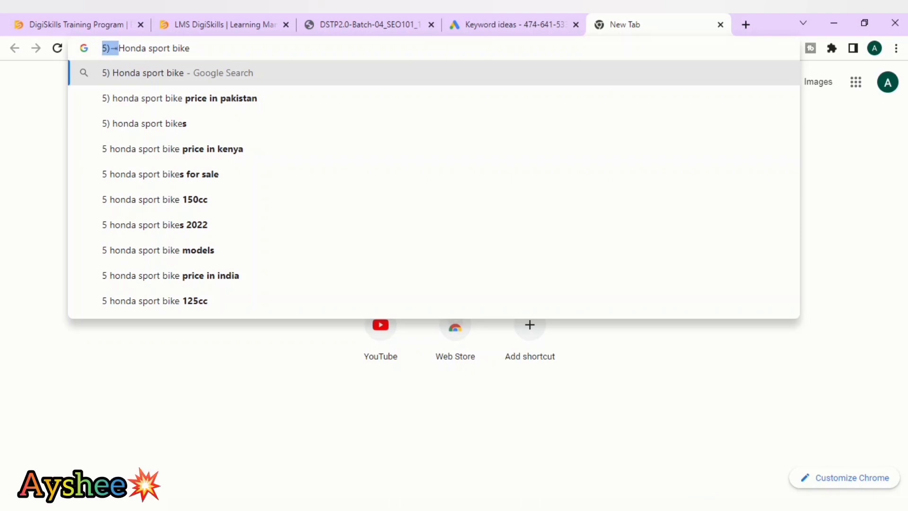
key("BackSpace")
key("Return")
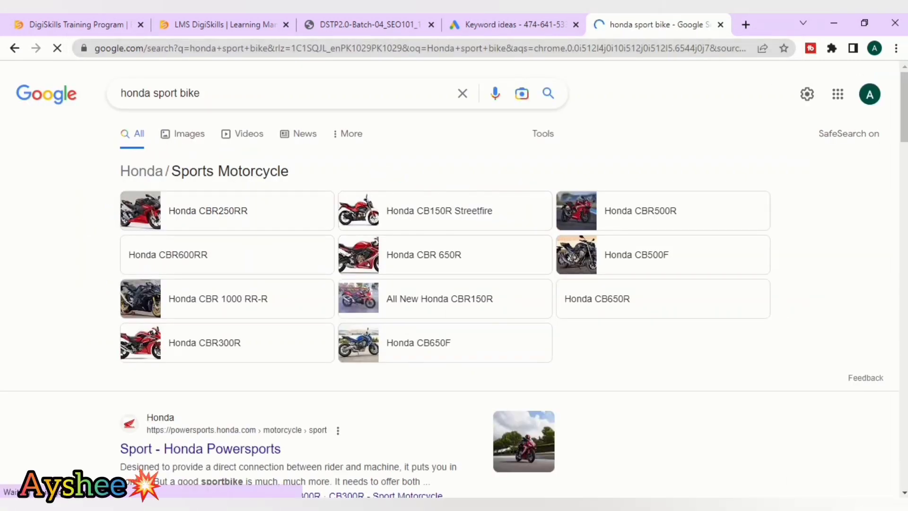
mouse_move(904, 107)
left_mouse_down()
mouse_move(904, 127)
mouse_move(904, 107)
left_mouse_up()
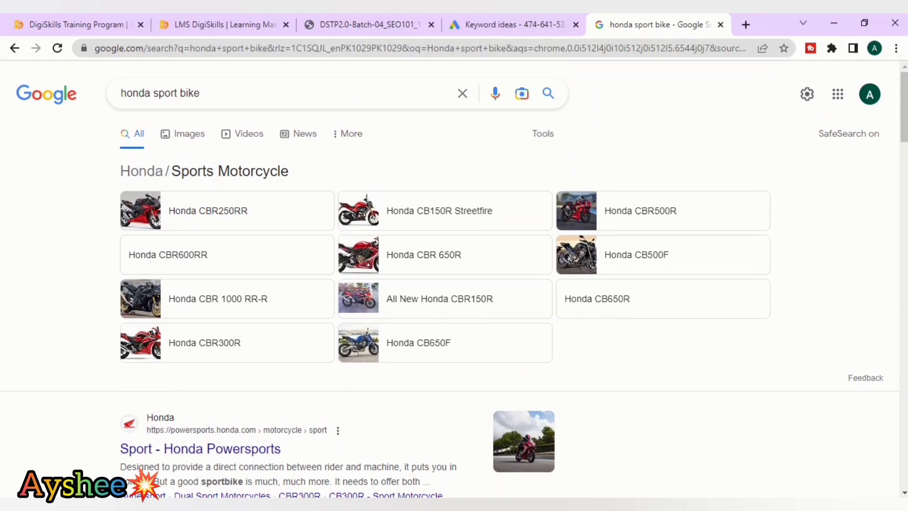
key("ctrl+minus")
key("ctrl+minus")
key("ctrl+minus")
key("ctrl+minus")
key("ctrl+minus")
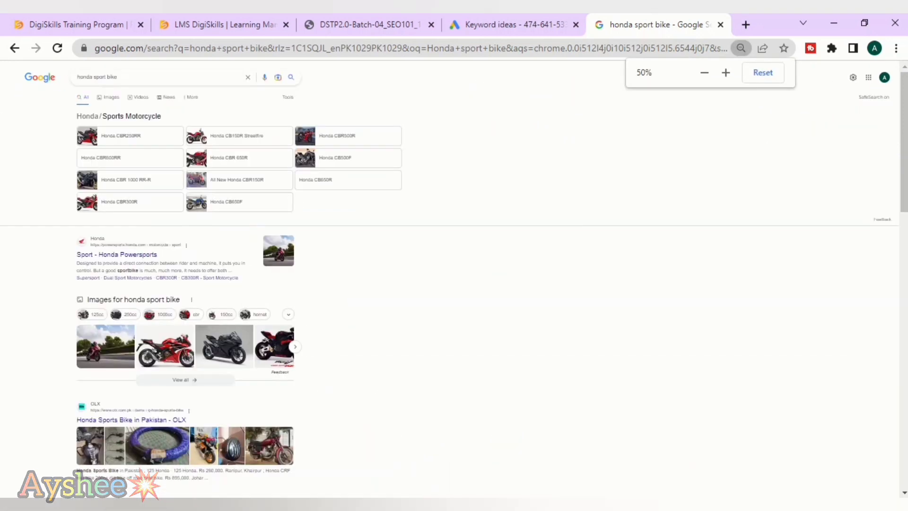
key("ctrl+plus")
key("ctrl+plus")
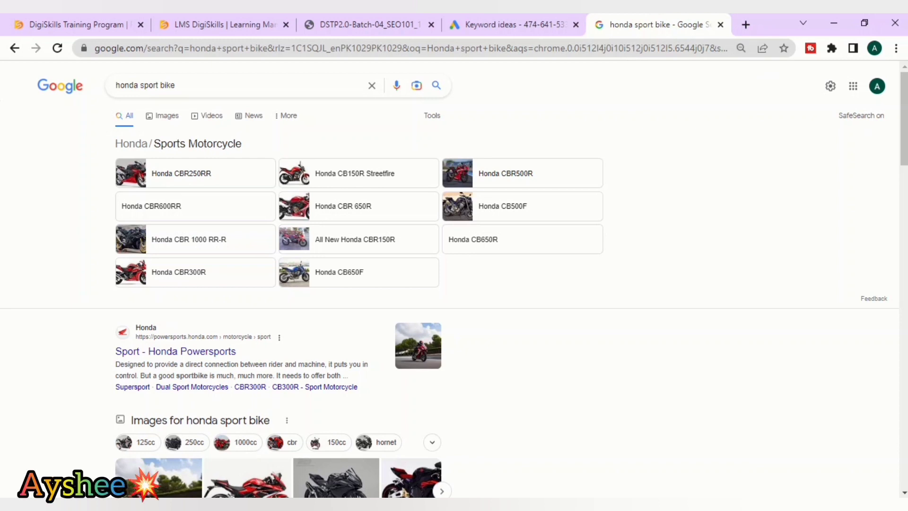
Snip the top of the honda sport bike results and paste it under Task 2 step 1.
key("alt+Tab")
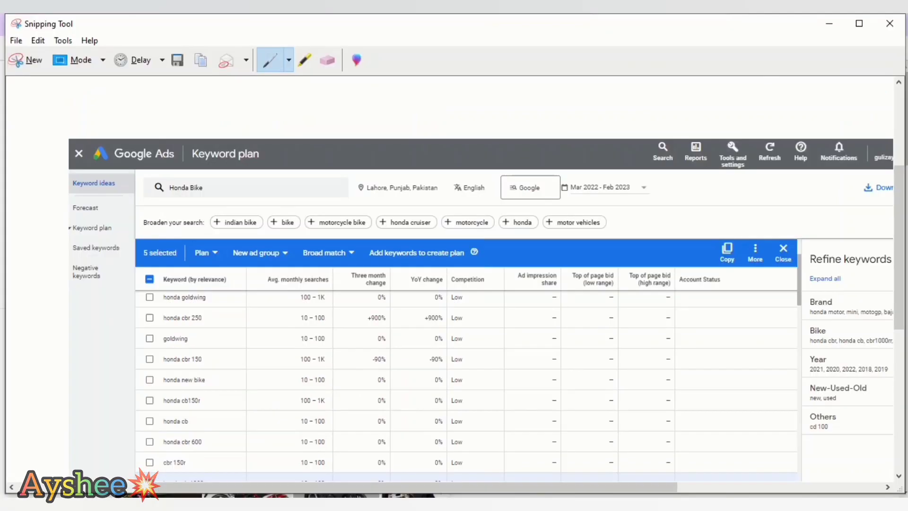
left_click(24, 60)
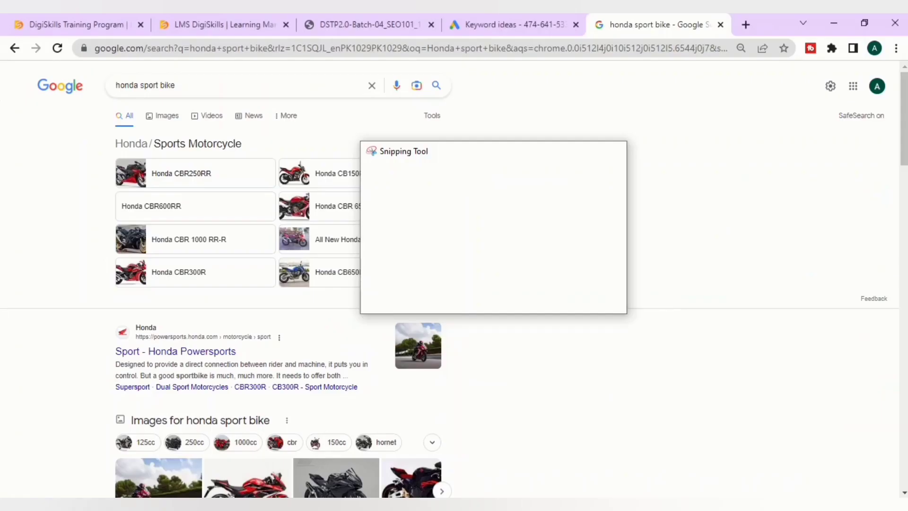
left_click_drag(3, 38, 674, 492)
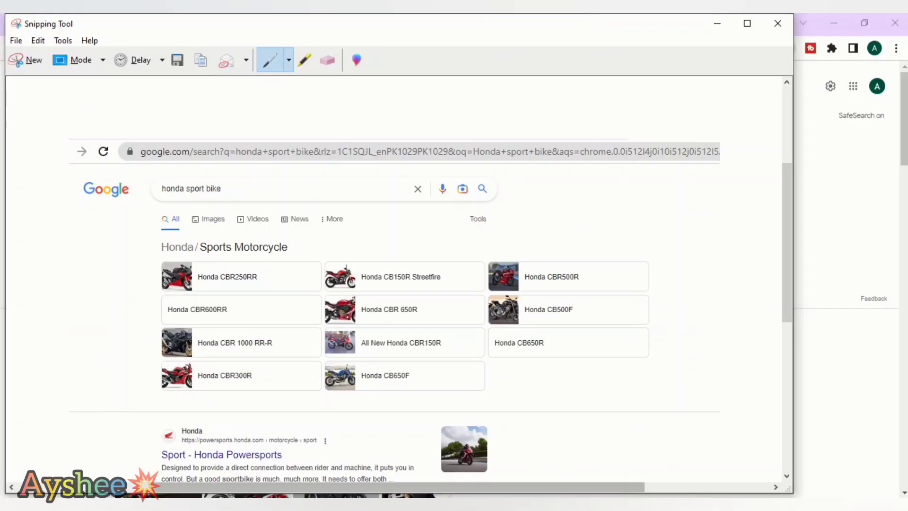
key("alt+Tab")
key("ctrl+v")
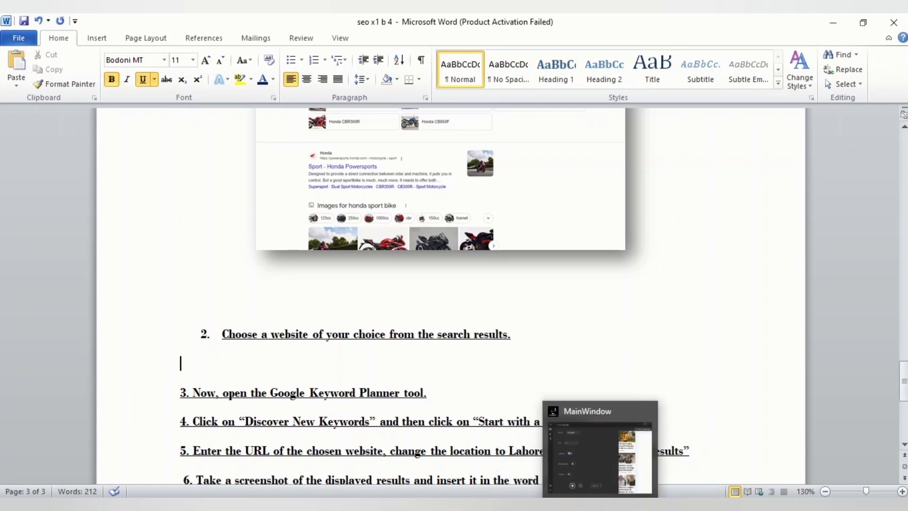
Return to the Google results and reset the page zoom to 100%.
left_click(592, 509)
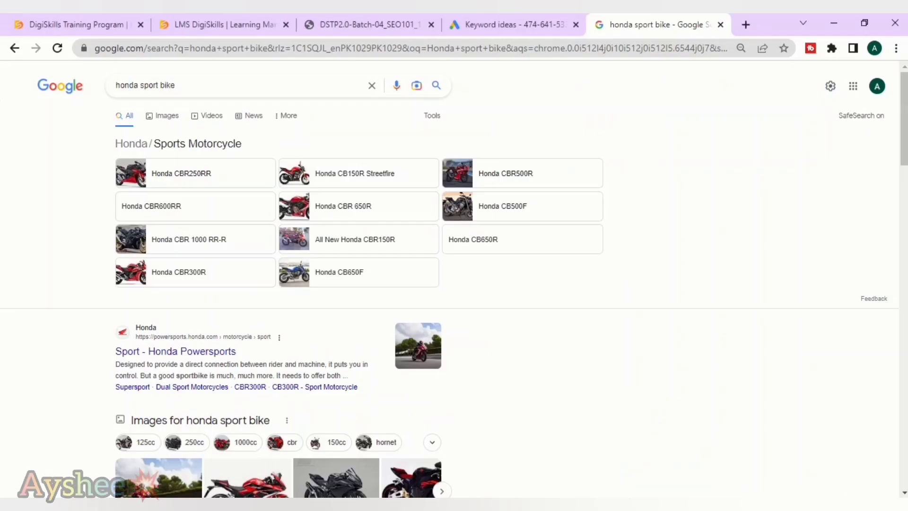
key("ctrl+0")
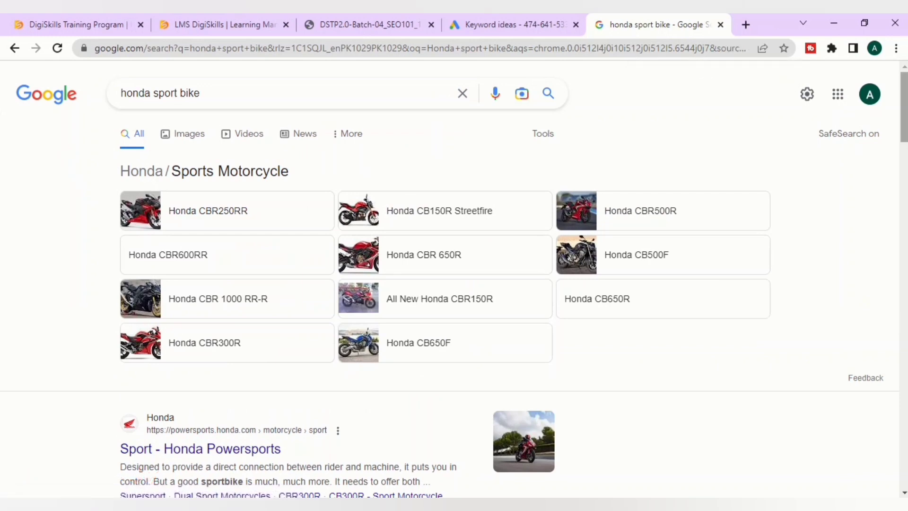
scroll(454, 284, "down", 5)
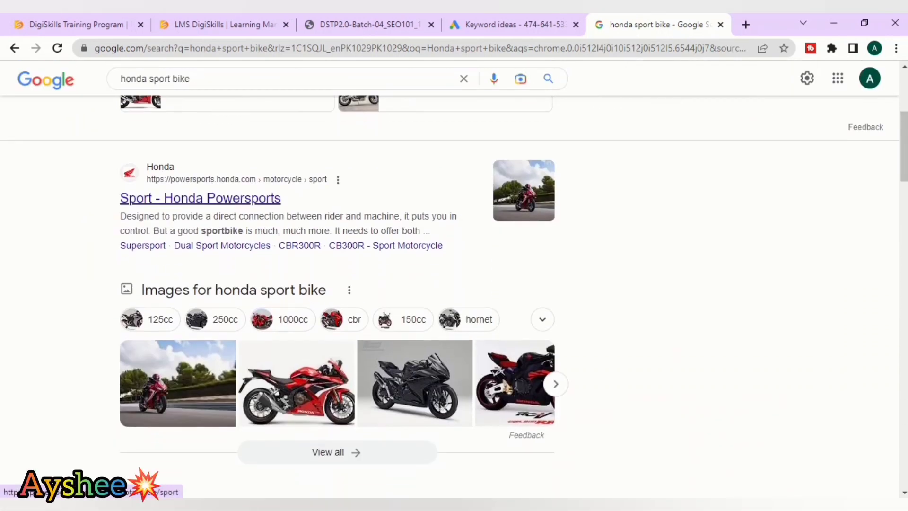
Open the Sport – Honda Powersports result, scroll through the page, and zoom it out to 25%.
left_click(201, 197)
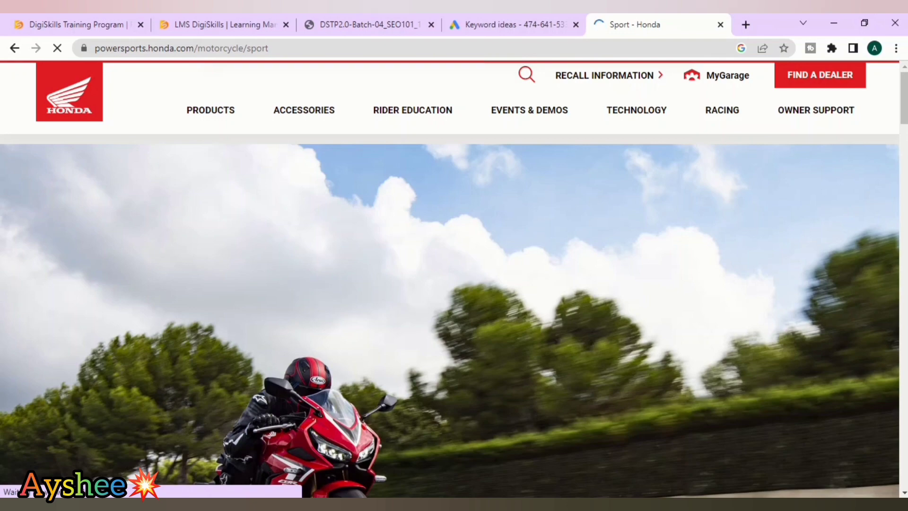
scroll(454, 279, "down", 10)
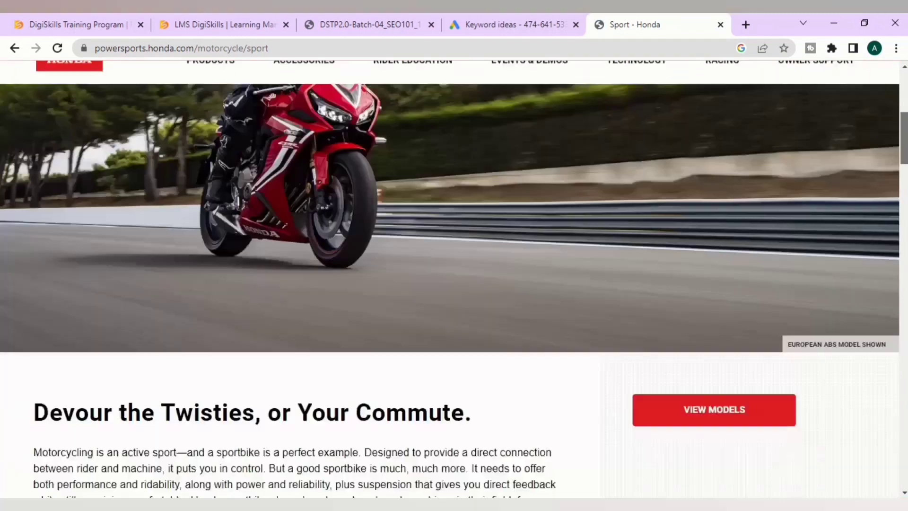
scroll(455, 279, "down", 10)
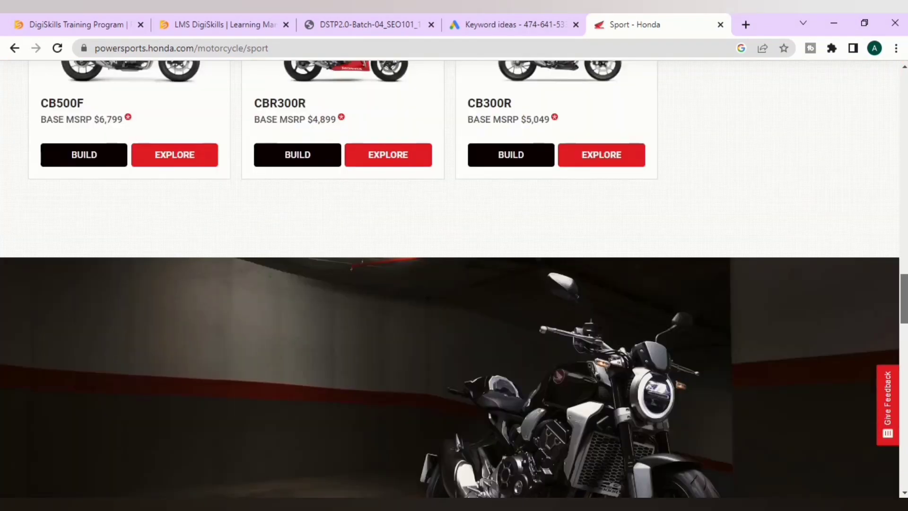
scroll(454, 279, "down", 2)
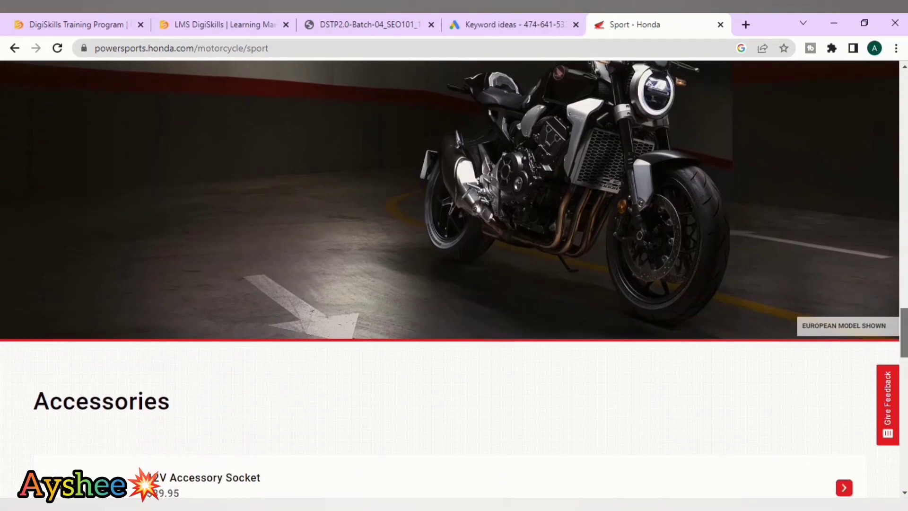
scroll(455, 279, "down", 13)
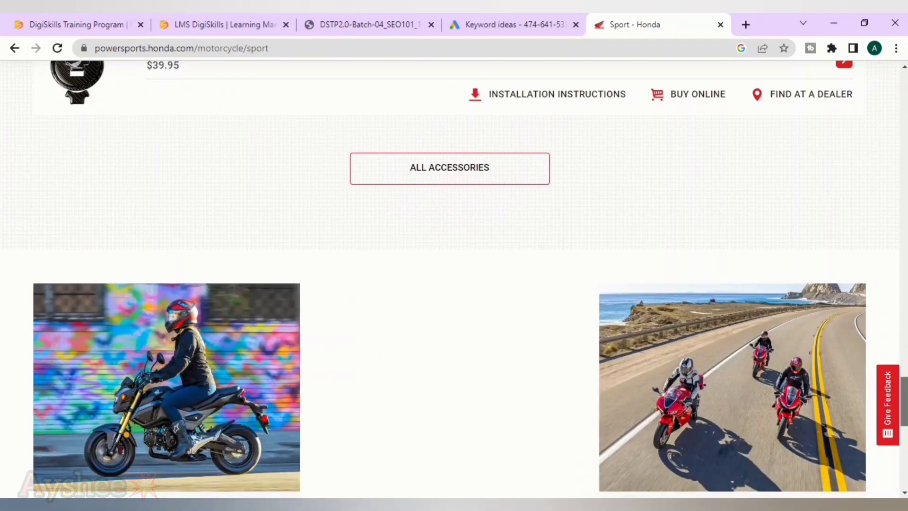
scroll(454, 280, "down", 9)
scroll(454, 279, "up", 20)
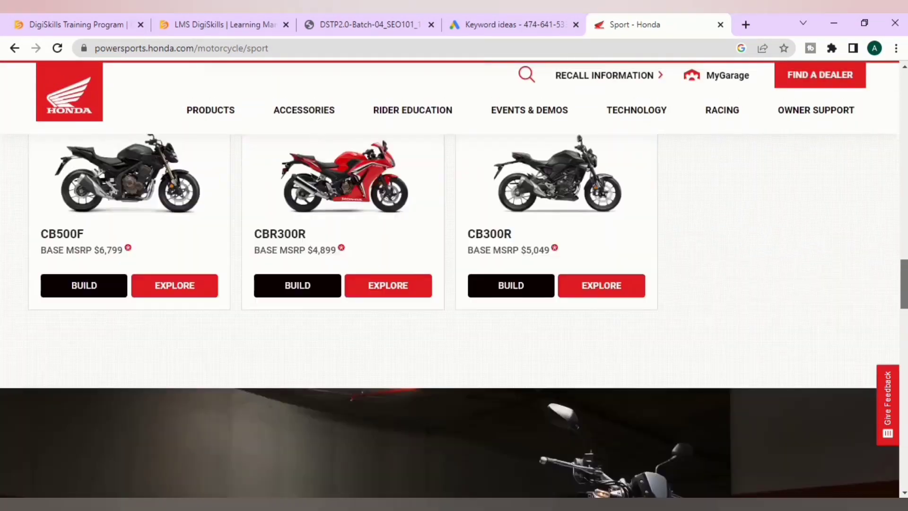
scroll(454, 279, "up", 15)
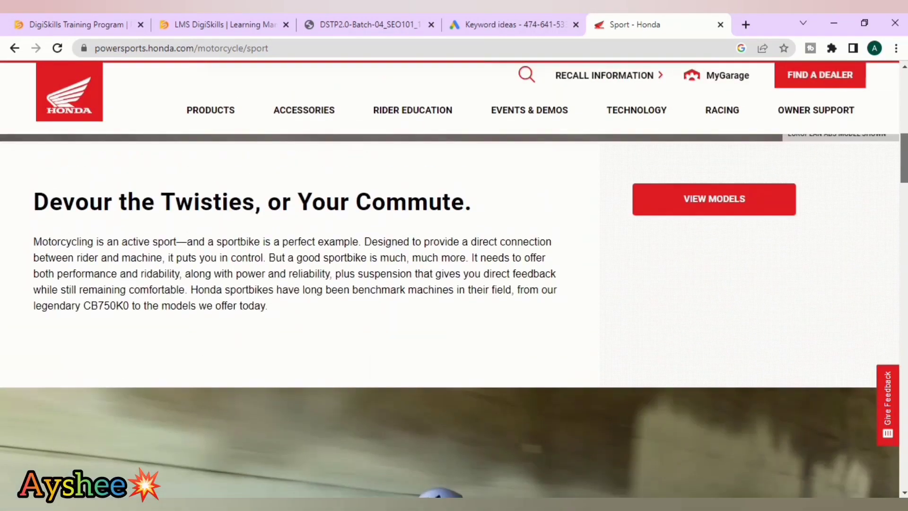
scroll(454, 279, "up", 9)
scroll(454, 279, "down", 7)
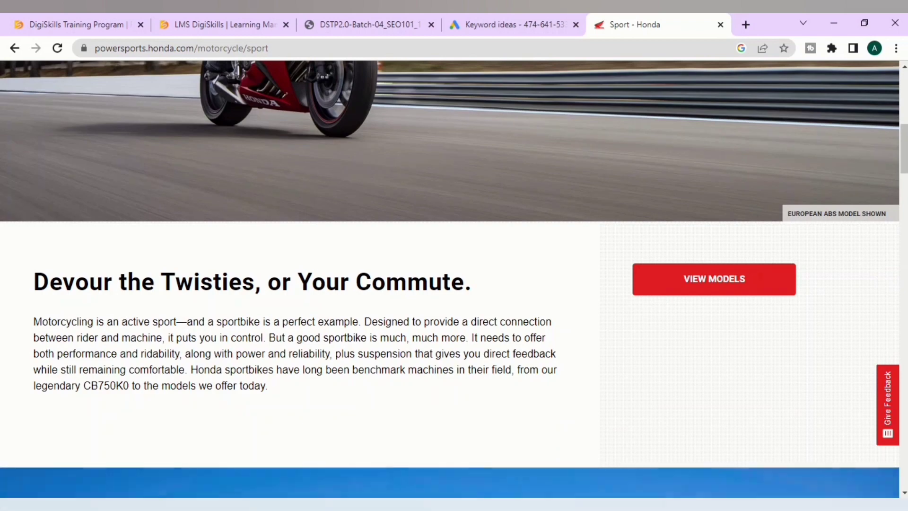
scroll(454, 279, "up", 8)
key("ctrl+minus")
key("ctrl+minus")
key("ctrl+minus")
key("ctrl+minus")
key("ctrl+minus")
key("ctrl+minus")
key("ctrl+minus")
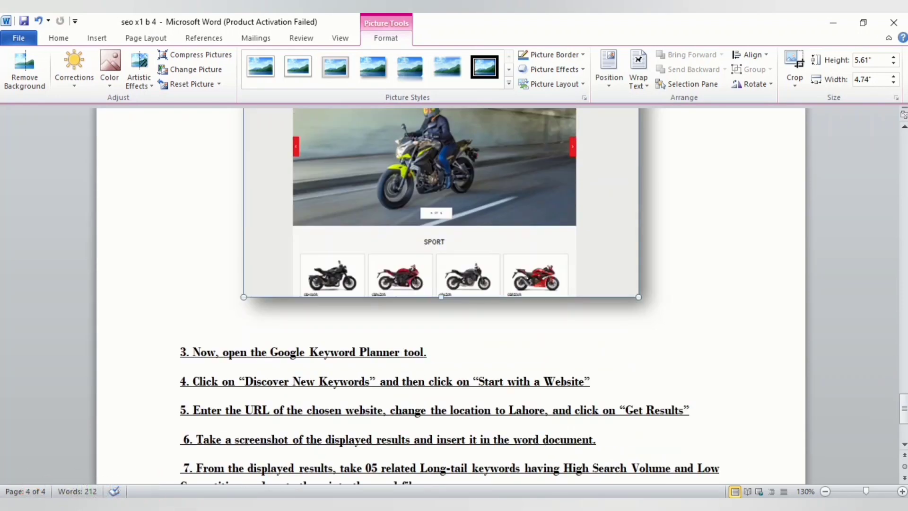
Make step 3 a numbered item with an empty line below, then go back to Keyword Planner in Chrome.
left_click(427, 353)
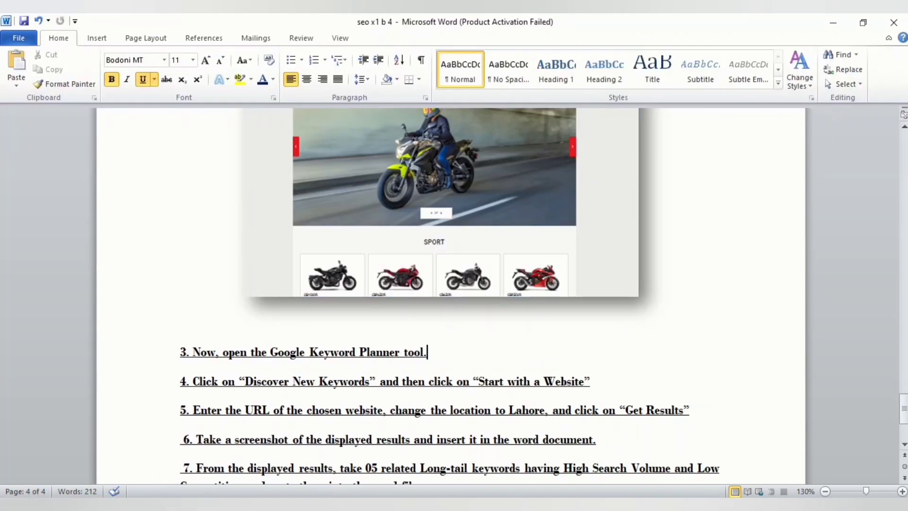
key("Return")
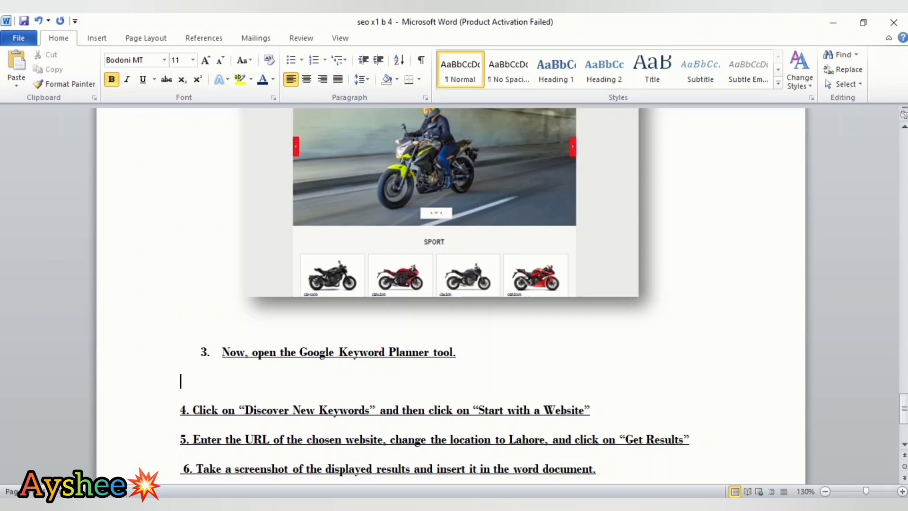
left_click(602, 506)
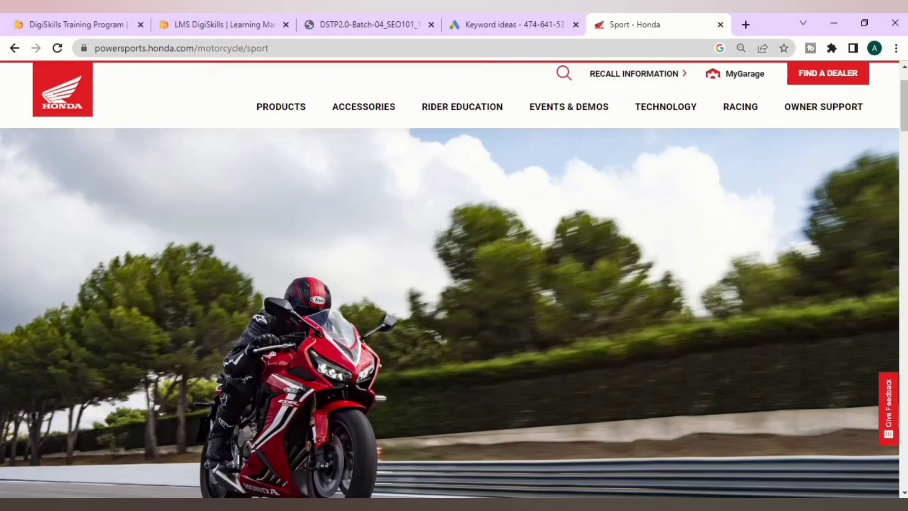
left_click(182, 48)
left_click(513, 24)
Open Keyword Planner's Discover new keywords form with the Honda Sport URL as the site filter, and snip it.
left_click(590, 85)
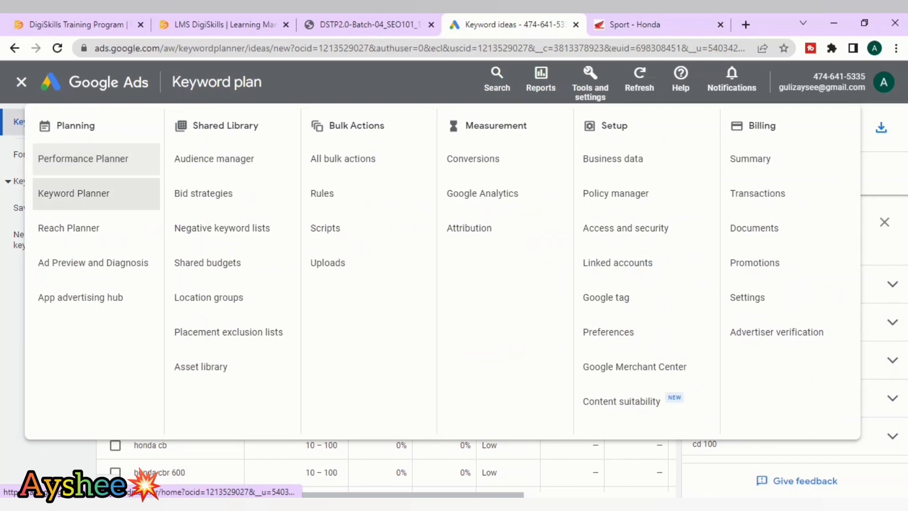
left_click(73, 193)
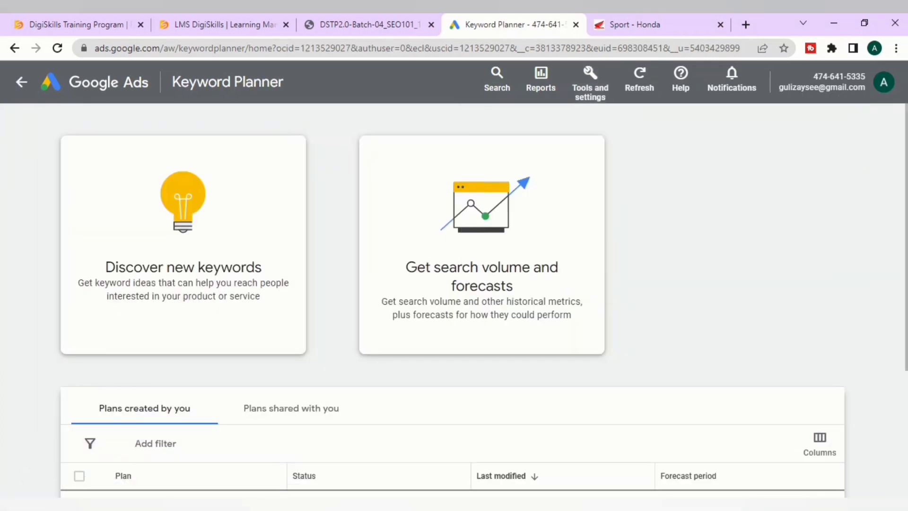
left_click(183, 245)
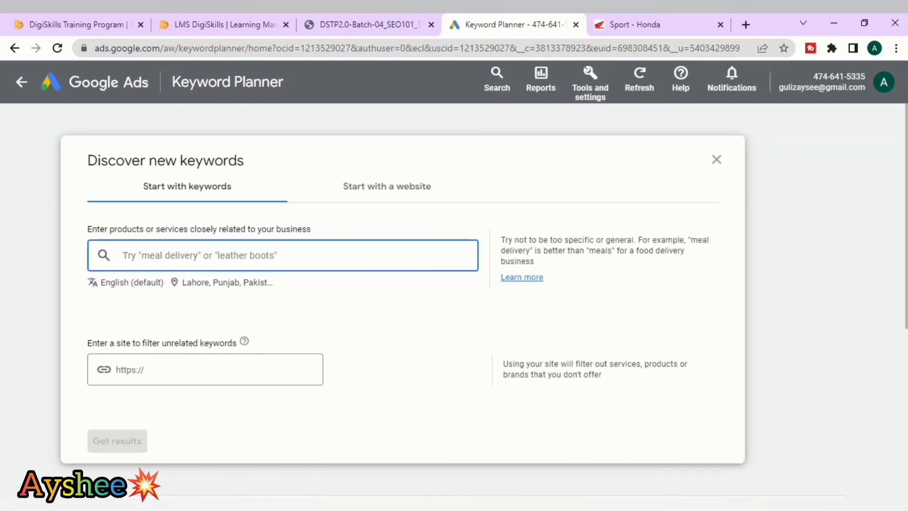
left_click(205, 369)
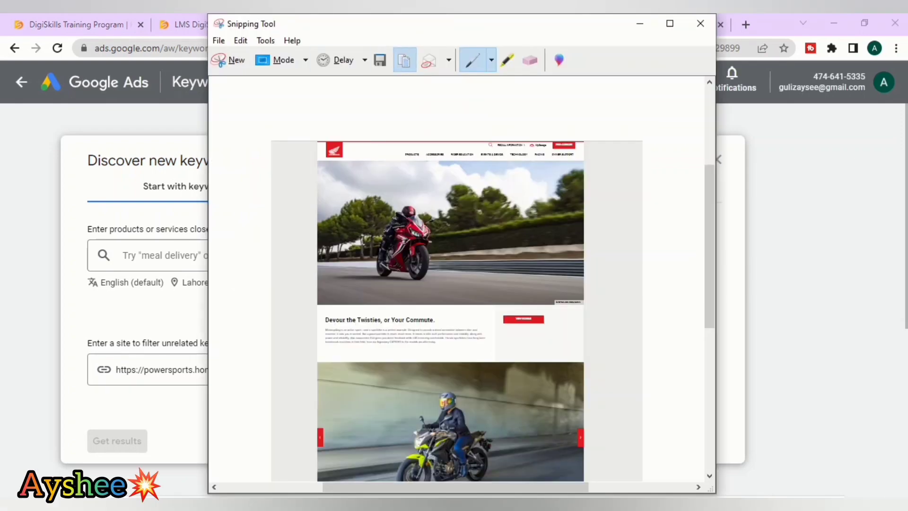
left_click_drag(10, 81, 901, 470)
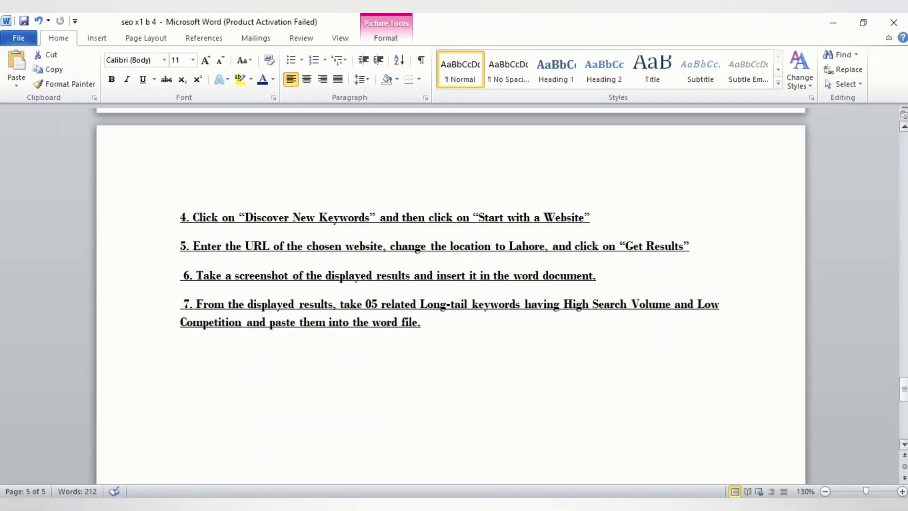
scroll(451, 293, "up", 5)
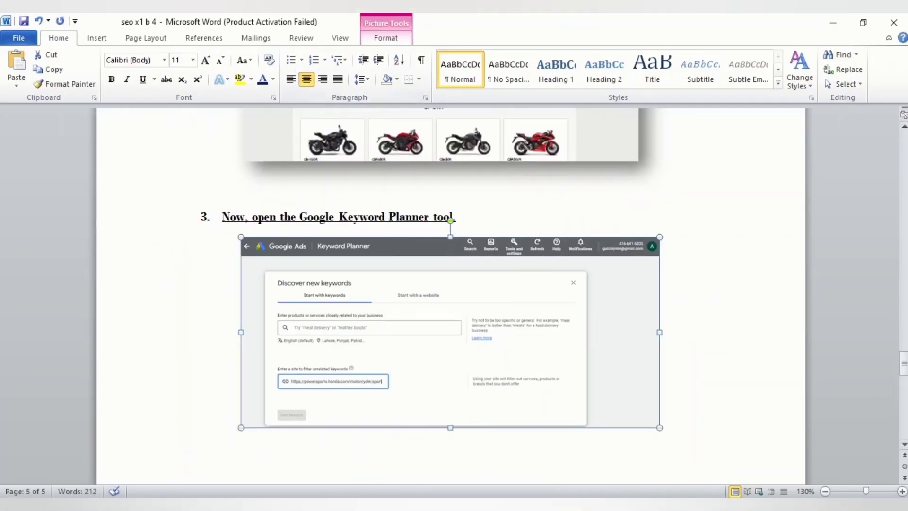
Leave a blank line under step 6 in Word, then return to the Keyword Planner keywords box.
scroll(451, 293, "down", 3)
scroll(449, 293, "down", 3)
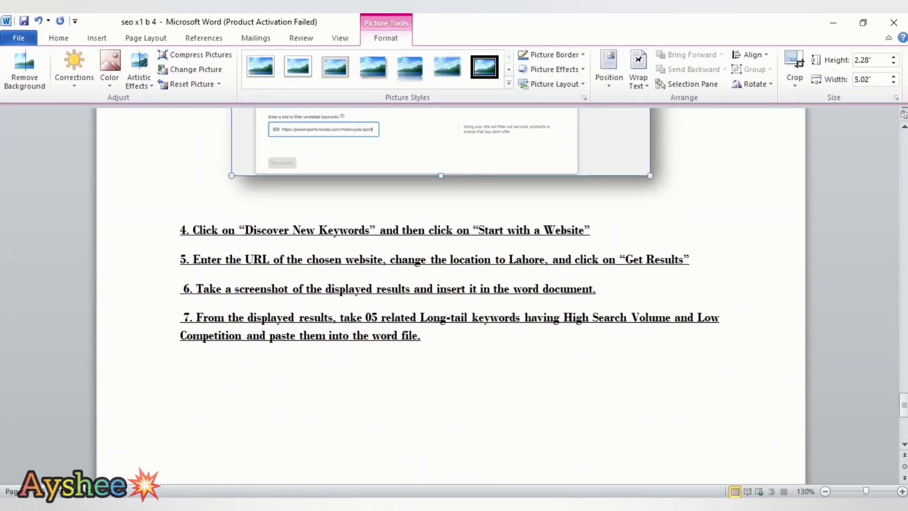
left_click(595, 231)
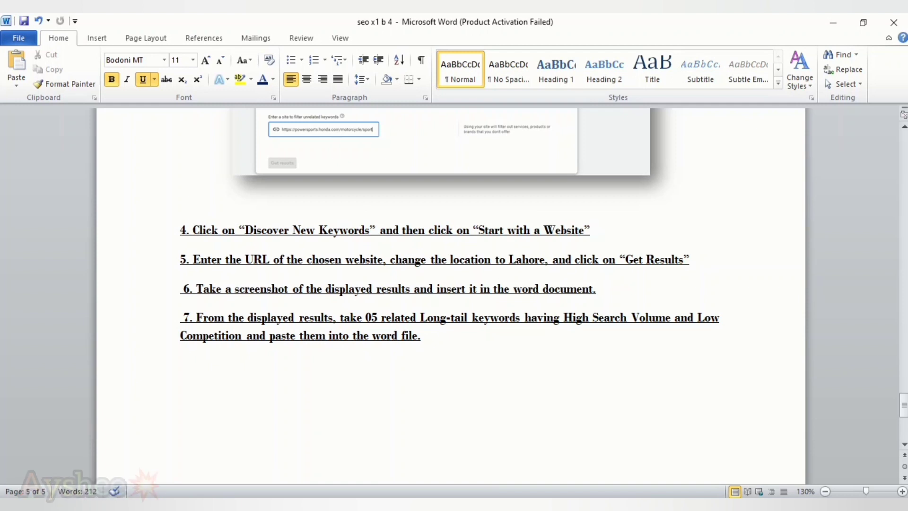
left_click(596, 288)
key("Return")
key("Return")
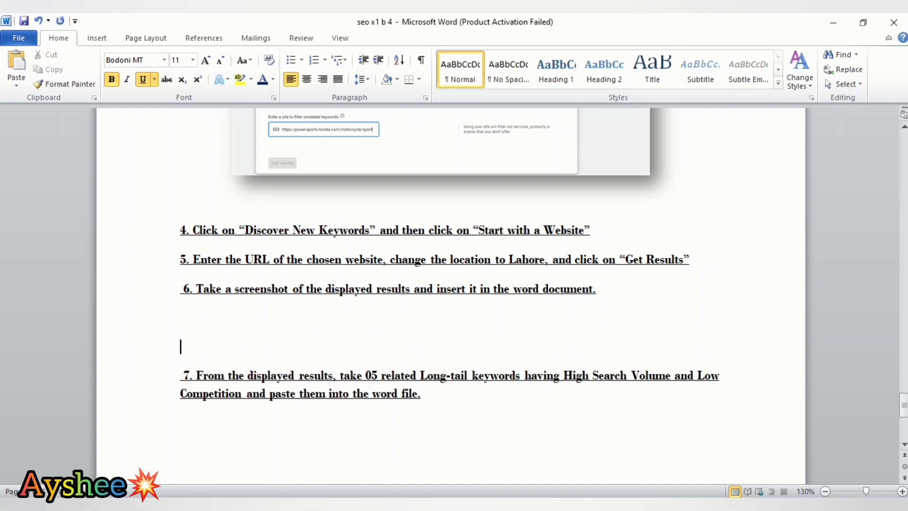
key("BackSpace")
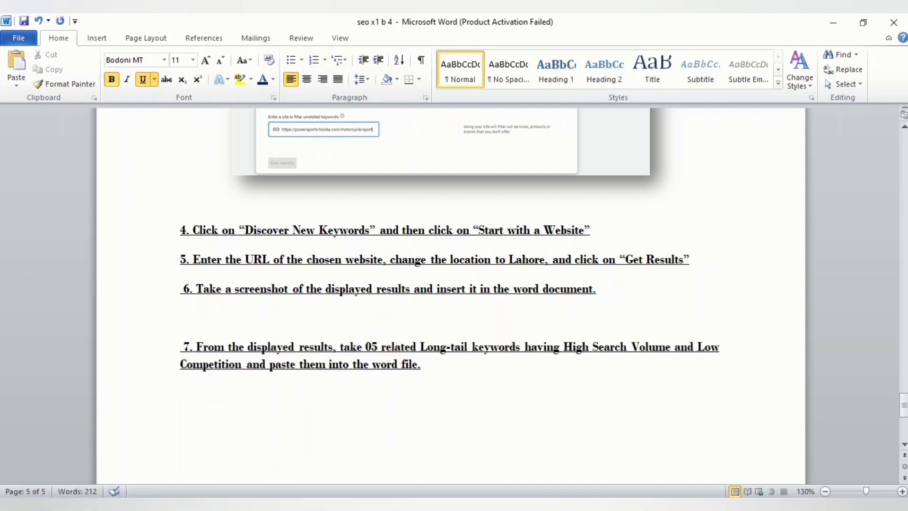
key("alt+Tab")
left_click(282, 255)
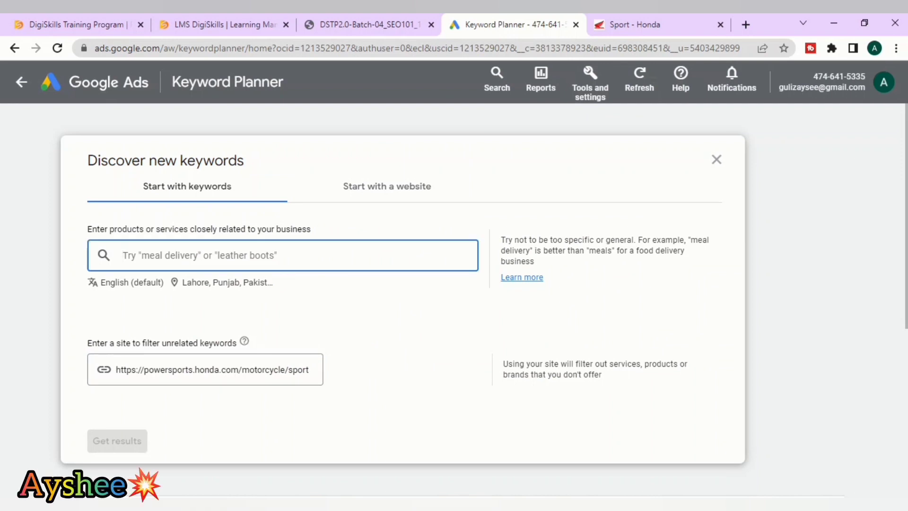
Enter 'honda sport bike', copied from the Google search box, as the Keyword Planner keyword and get results.
type("honda")
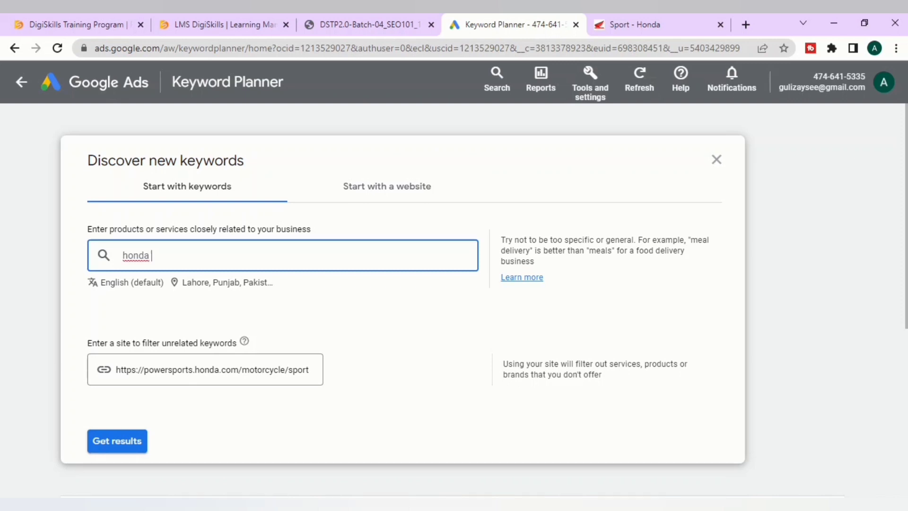
type(" sport")
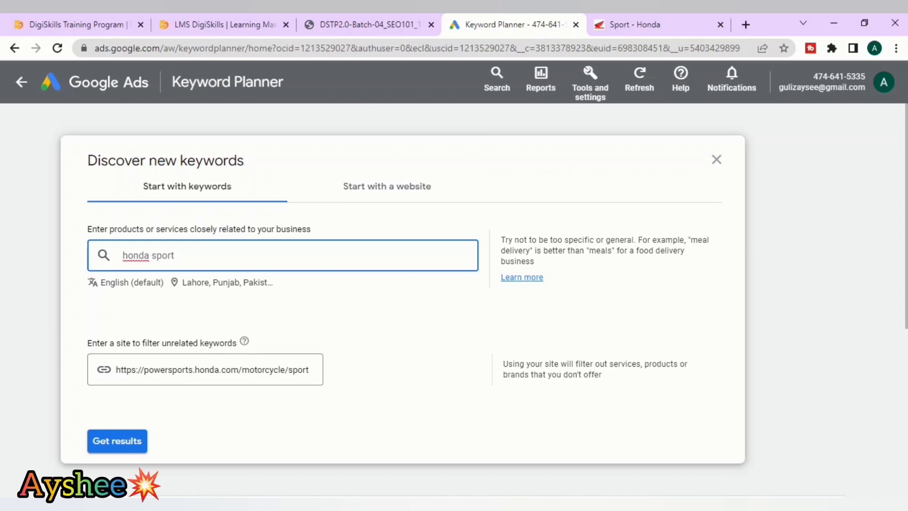
left_click(634, 25)
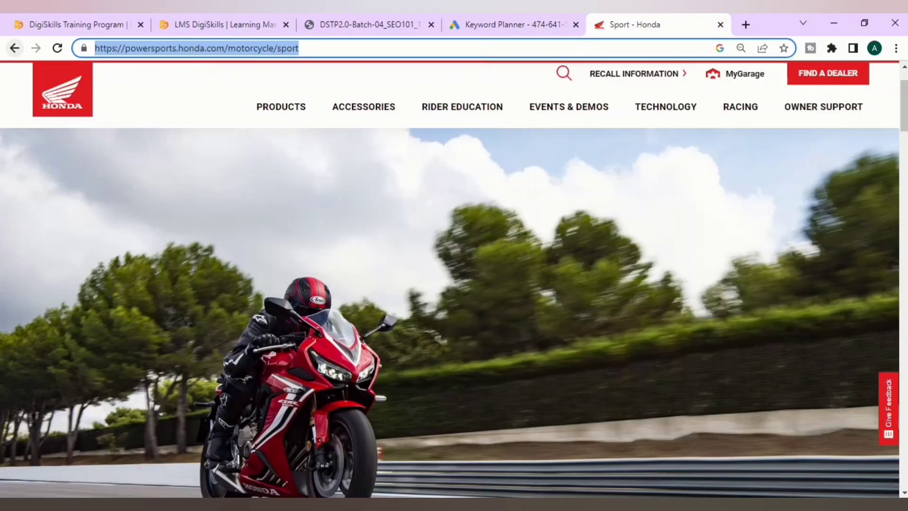
key("alt+Left")
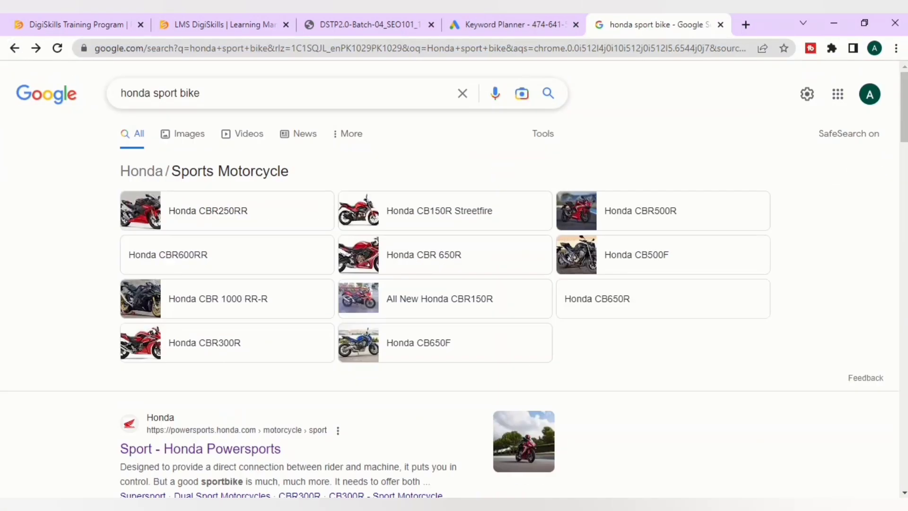
triple_click(160, 93)
key("ctrl+c")
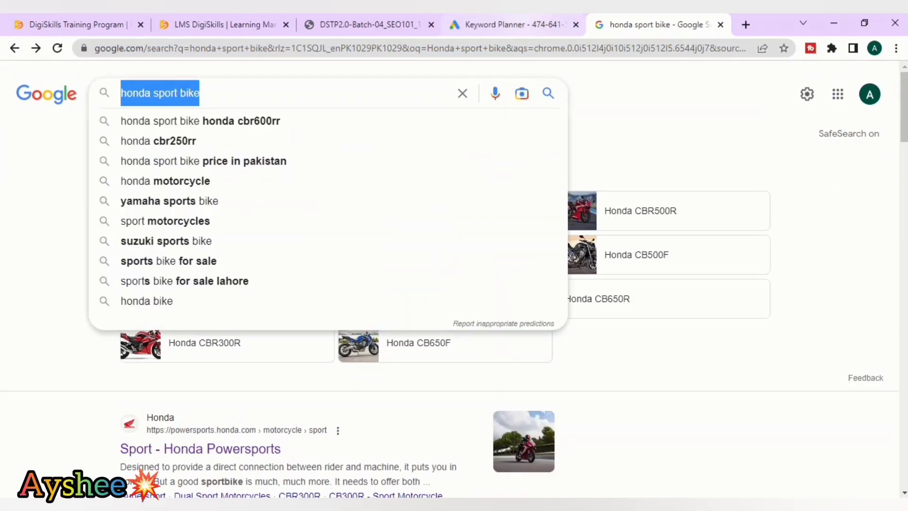
left_click(525, 25)
key("BackSpace")
key("ctrl+v")
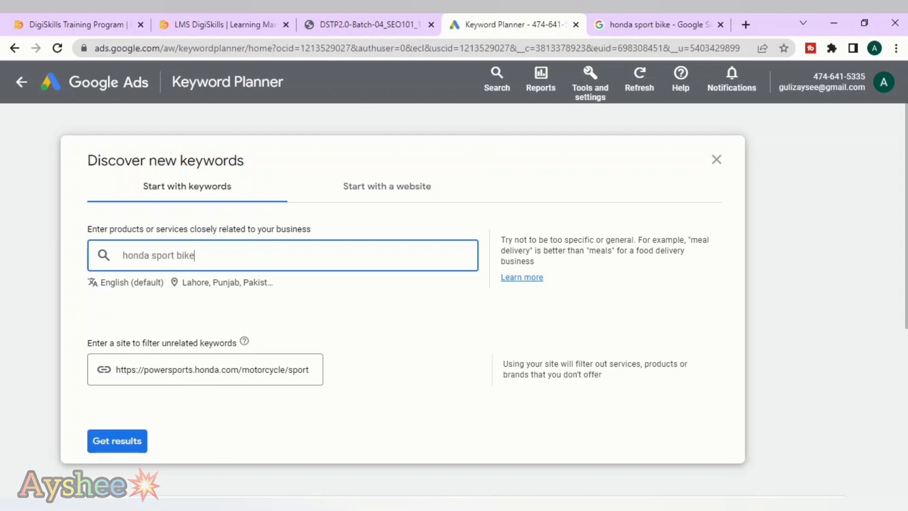
key("Return")
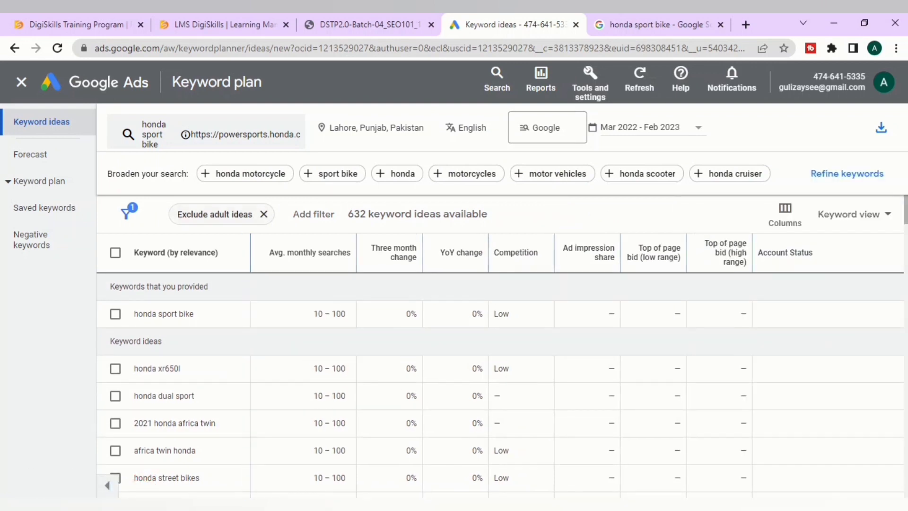
Replace the Exclude adult ideas filter with a Competition: Low filter.
left_click(264, 214)
left_click(191, 211)
left_click(210, 259)
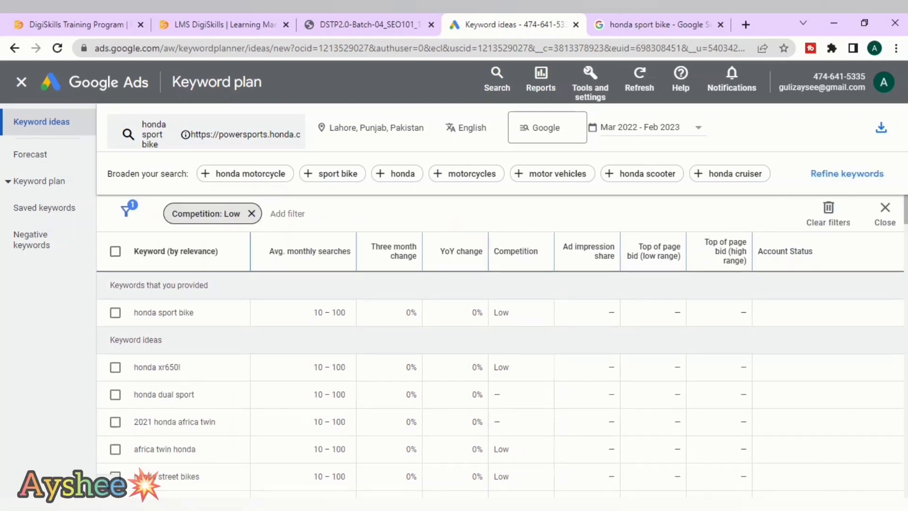
Tick honda sport touring motorcycle, 2015 honda cbr500r, 2021 honda crf300l rally, and honda africa twin adventure.
scroll(500, 382, "down", 8)
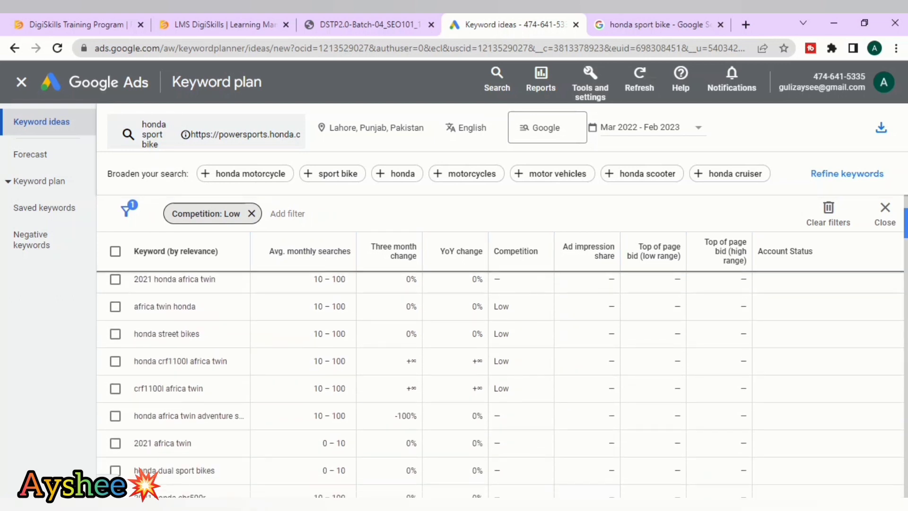
scroll(500, 383, "down", 1)
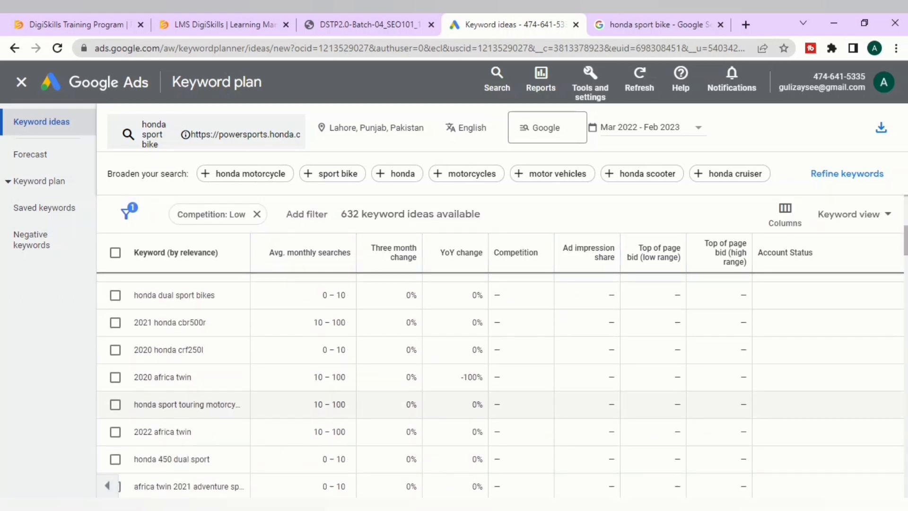
left_click(115, 405)
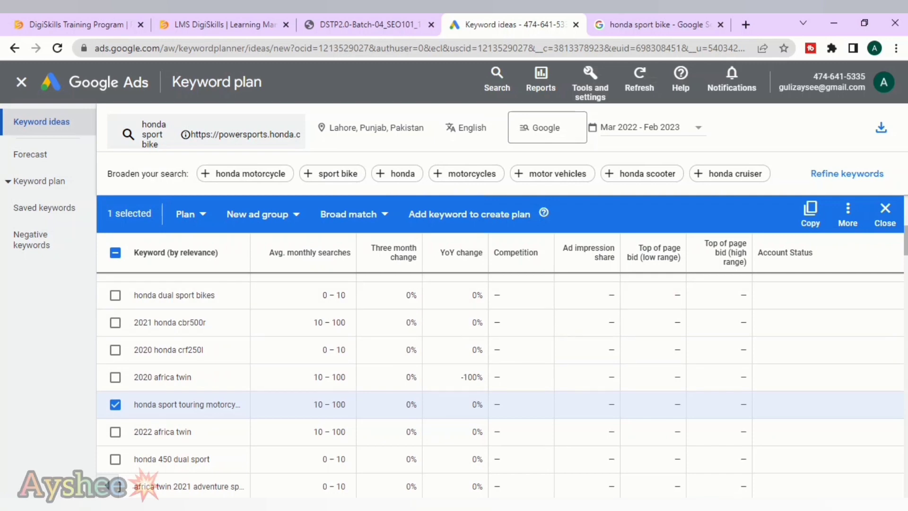
scroll(500, 388, "down", 5)
scroll(501, 378, "down", 2)
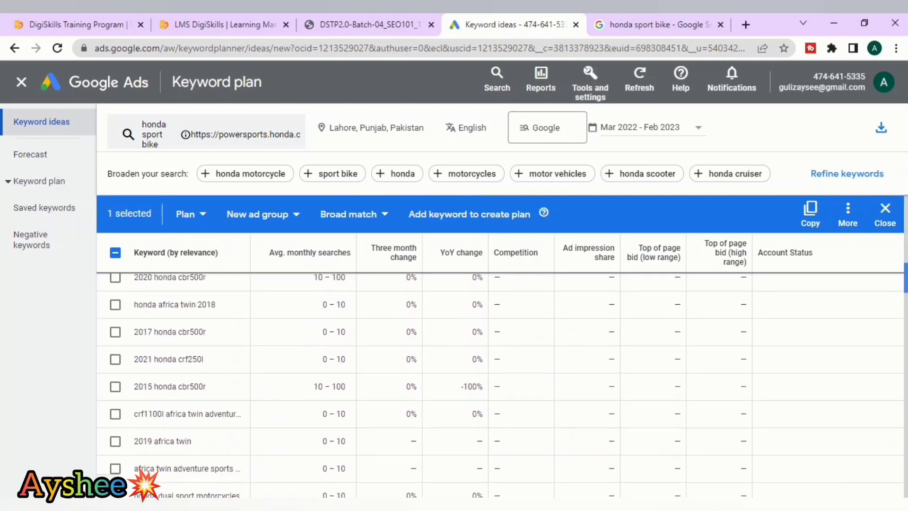
left_click(115, 379)
scroll(501, 386, "down", 4)
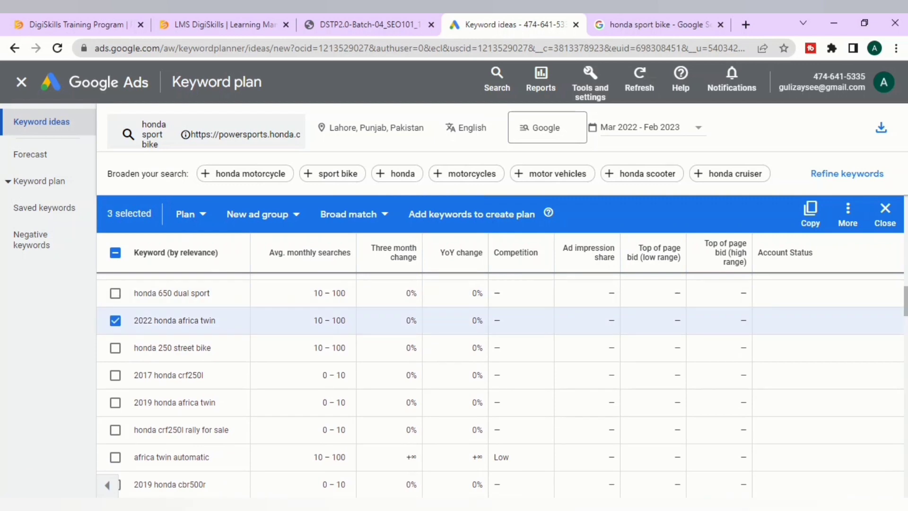
scroll(501, 385, "down", 5)
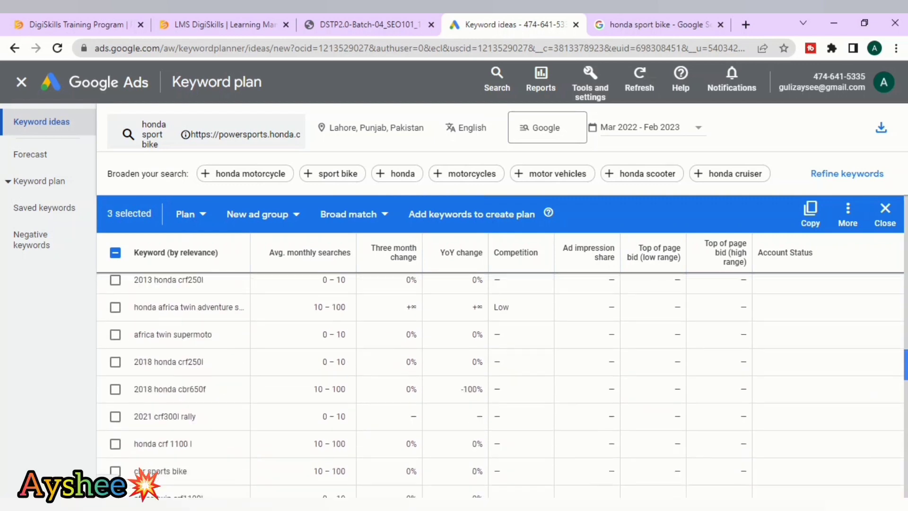
scroll(502, 385, "down", 10)
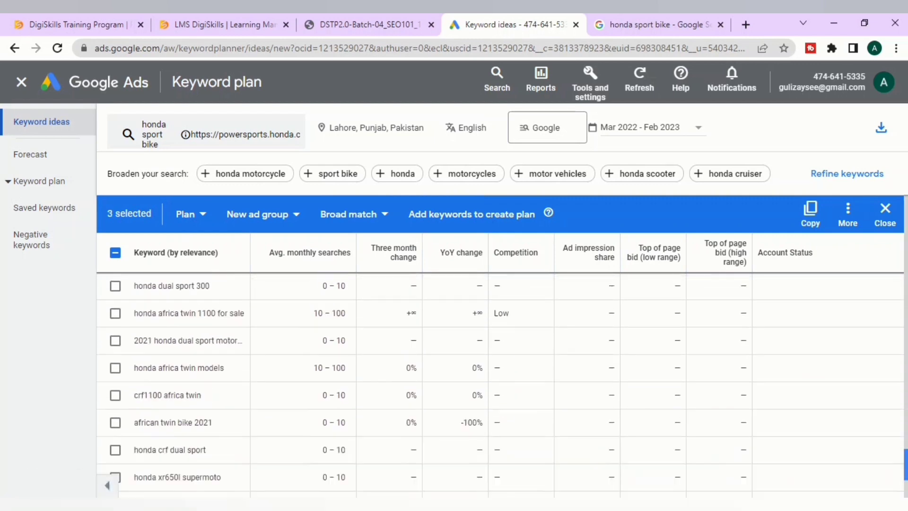
scroll(501, 386, "up", 5)
left_click(115, 345)
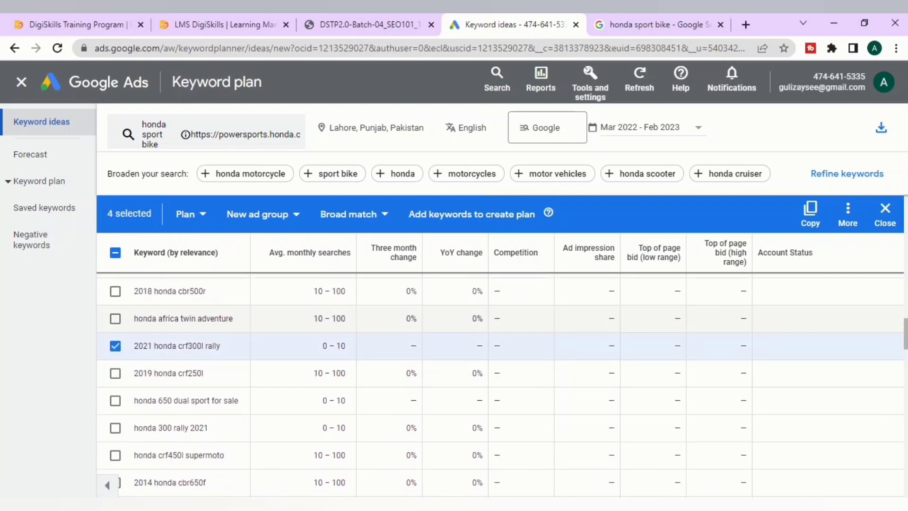
left_click(115, 318)
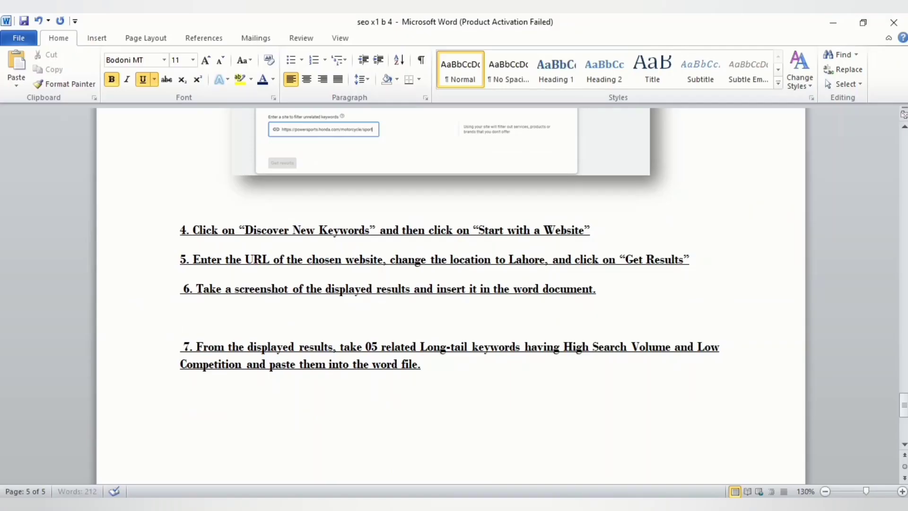
Paste the Discover new keywords and keyword results screenshots below item 6.
key("ctrl+v")
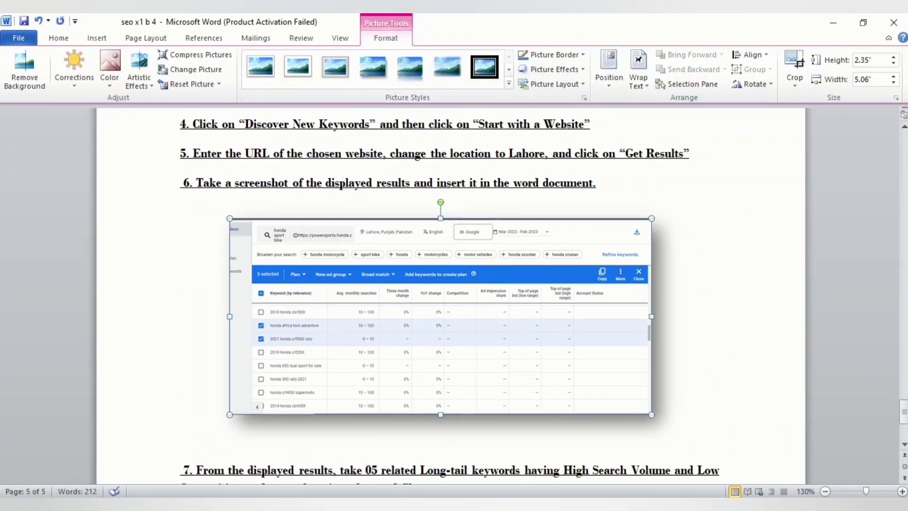
mouse_move(904, 411)
left_mouse_down()
mouse_move(904, 369)
mouse_move(903, 410)
left_mouse_up()
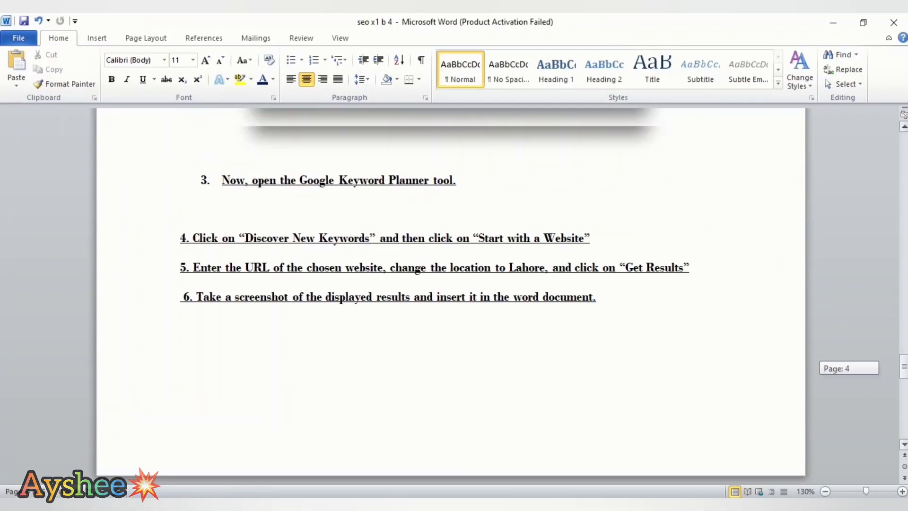
left_click_drag(903, 375, 903, 323)
scroll(441, 302, "down", 3)
left_click(441, 303)
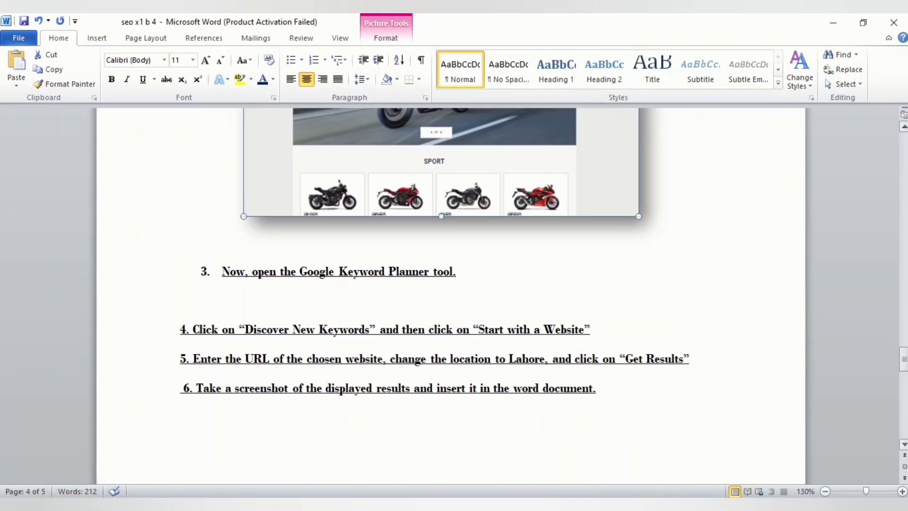
left_click(596, 359)
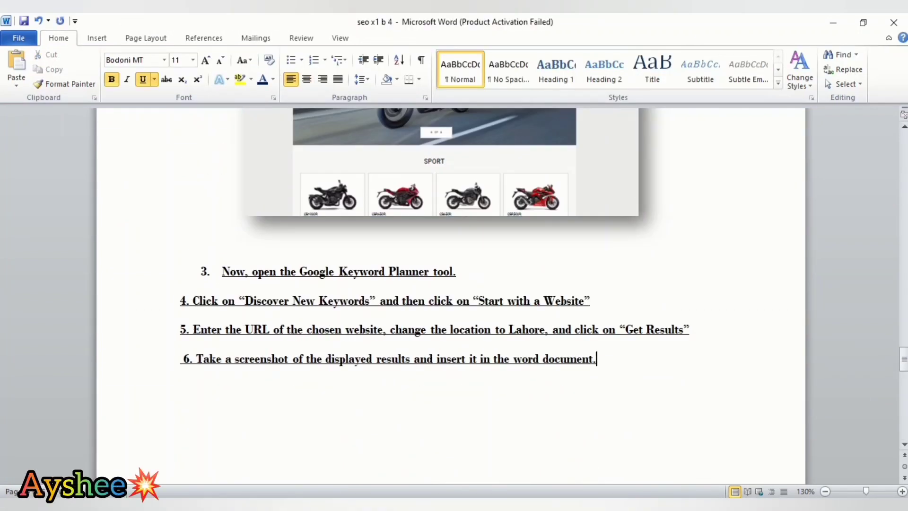
key("ctrl+v")
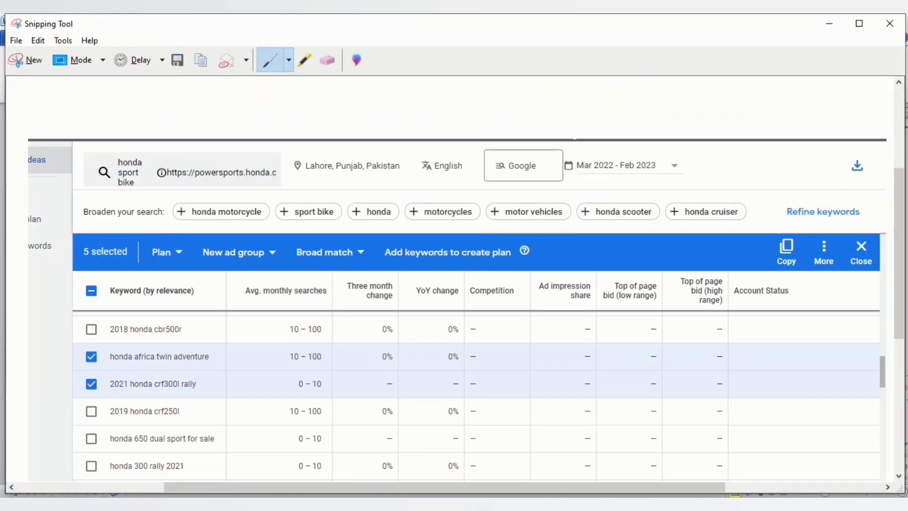
left_click(649, 450)
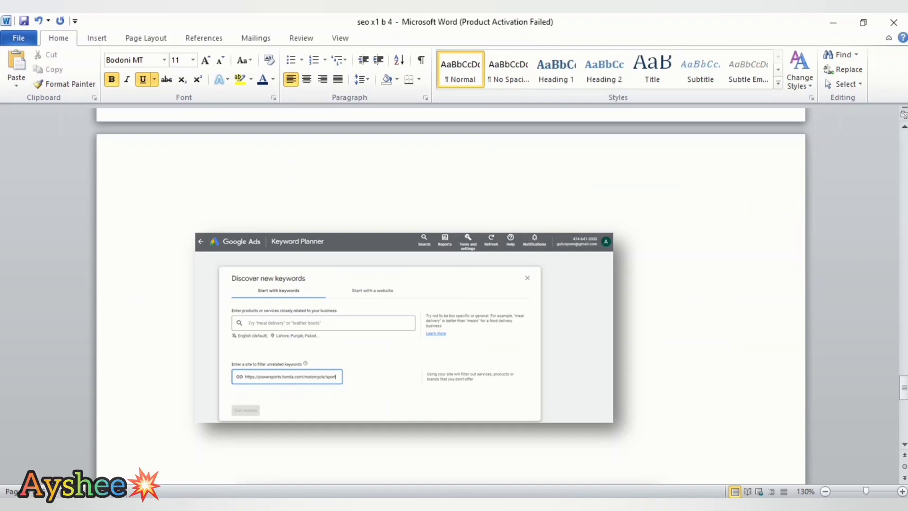
key("ctrl+v")
Shrink and centre the keyword table screenshot, give it a soft shadow style, and delete the duplicate.
key("shift+Left")
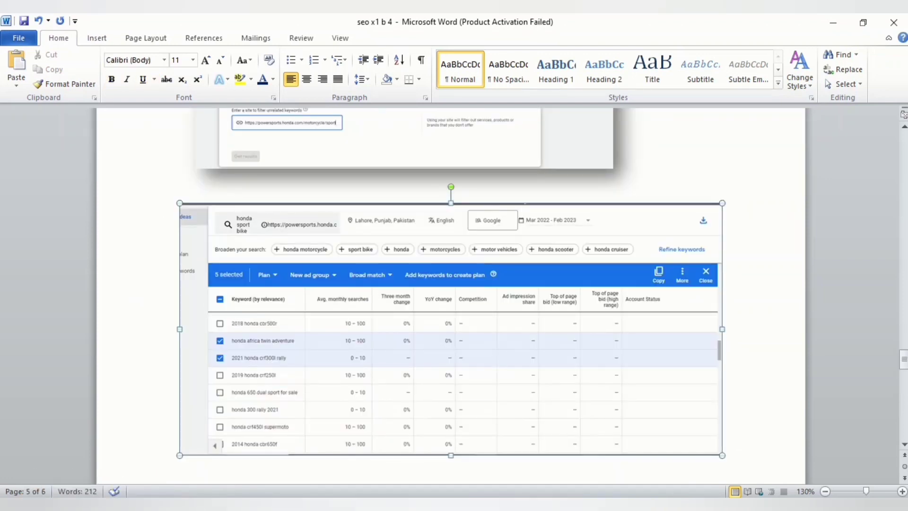
left_click_drag(722, 455, 608, 403)
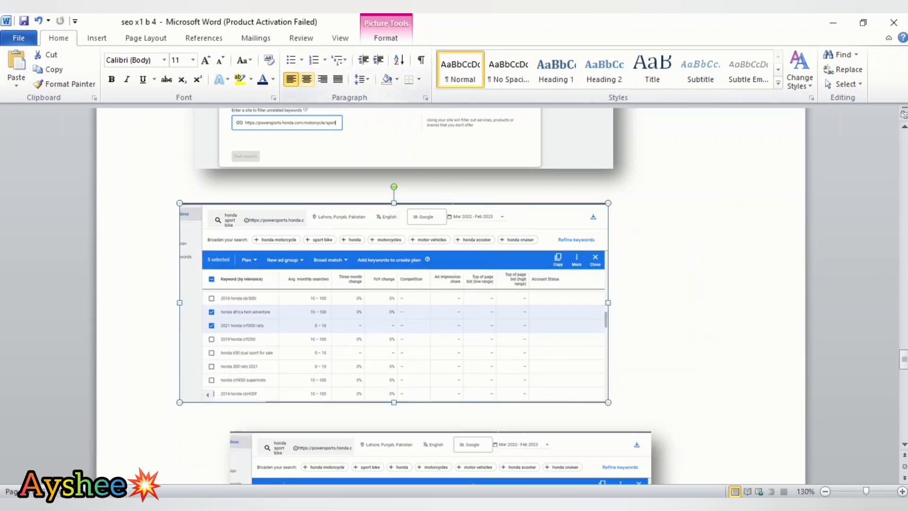
key("ctrl+e")
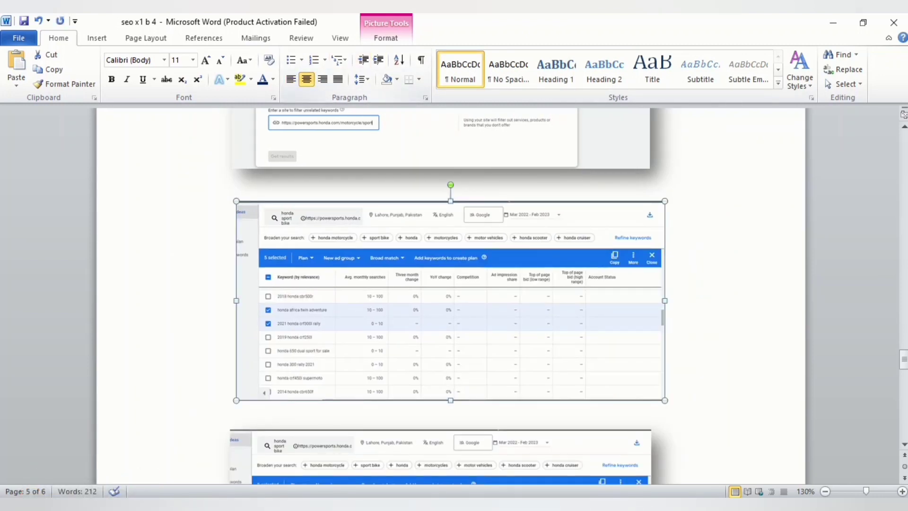
left_click(385, 38)
left_click(372, 67)
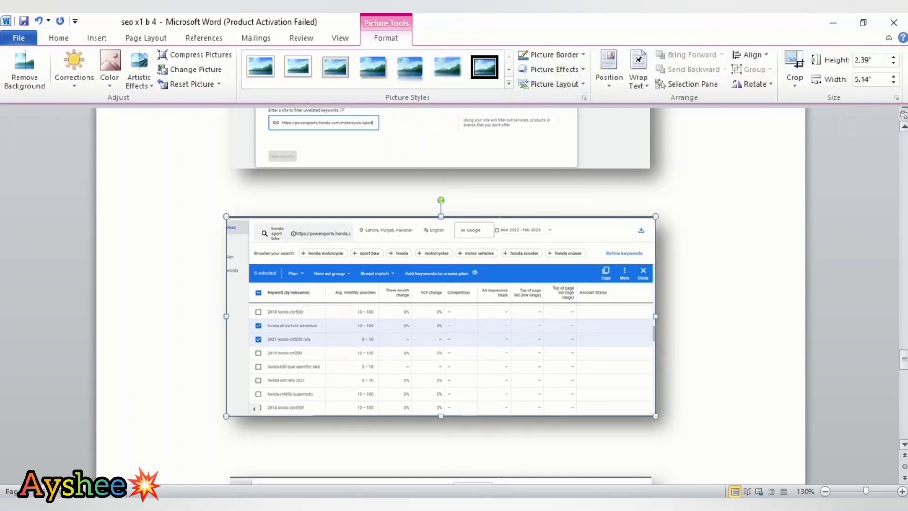
mouse_move(904, 360)
left_mouse_down()
mouse_move(903, 376)
mouse_move(904, 367)
left_mouse_up()
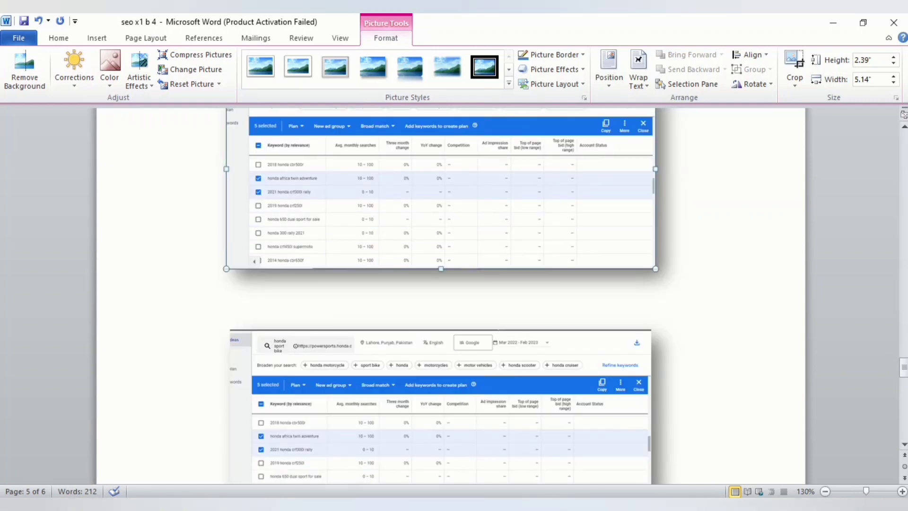
left_click(441, 407)
key("Delete")
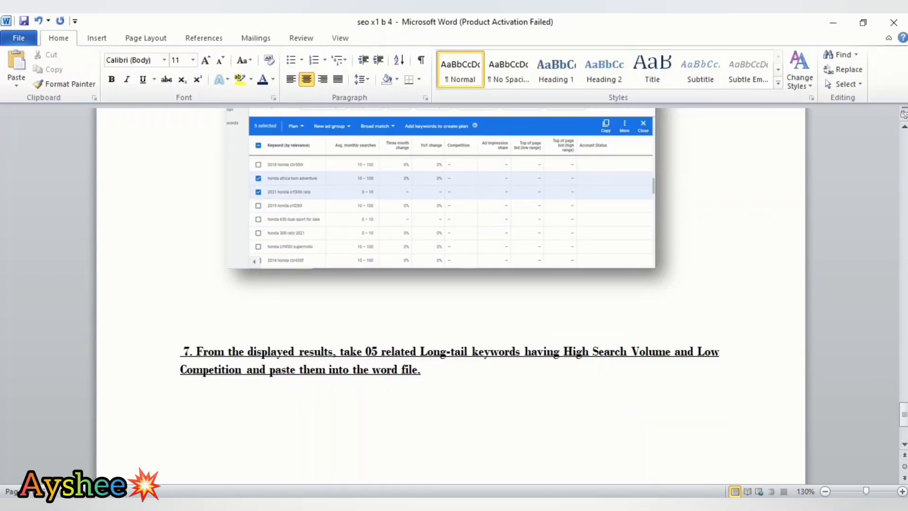
Turn the 'From the displayed results…' instruction into numbered item 6 with an empty line beneath.
left_click(212, 294)
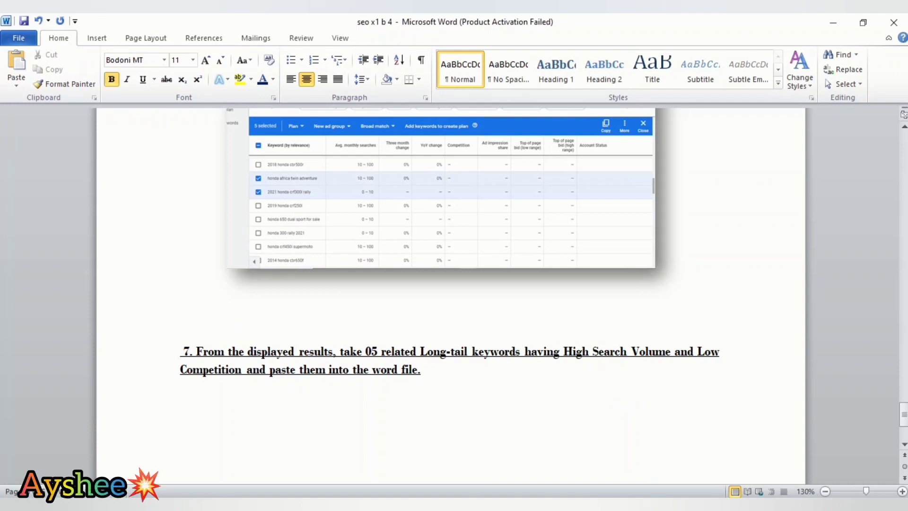
key("ctrl+End")
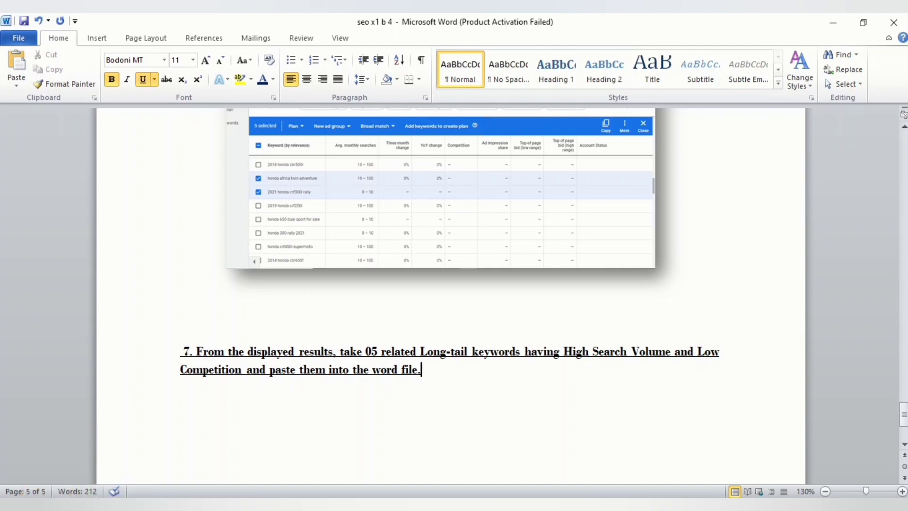
key("Return")
key("BackSpace")
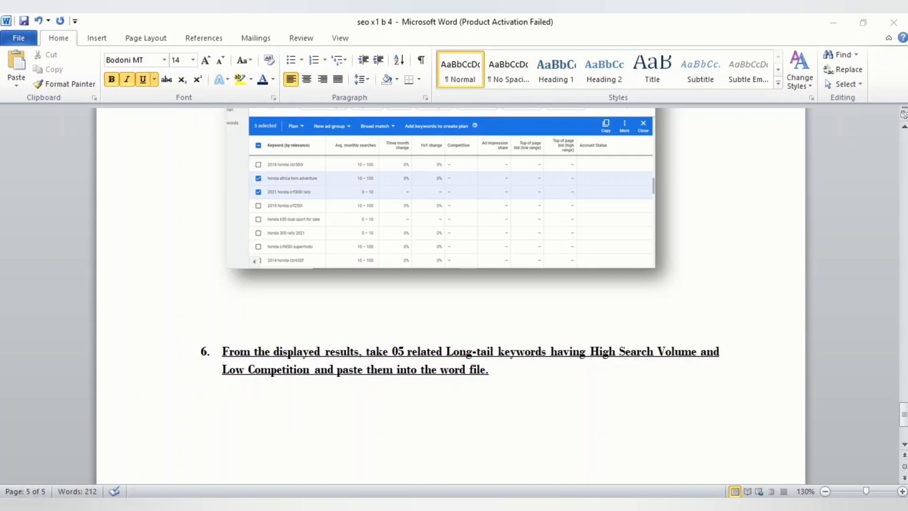
key("alt+Tab")
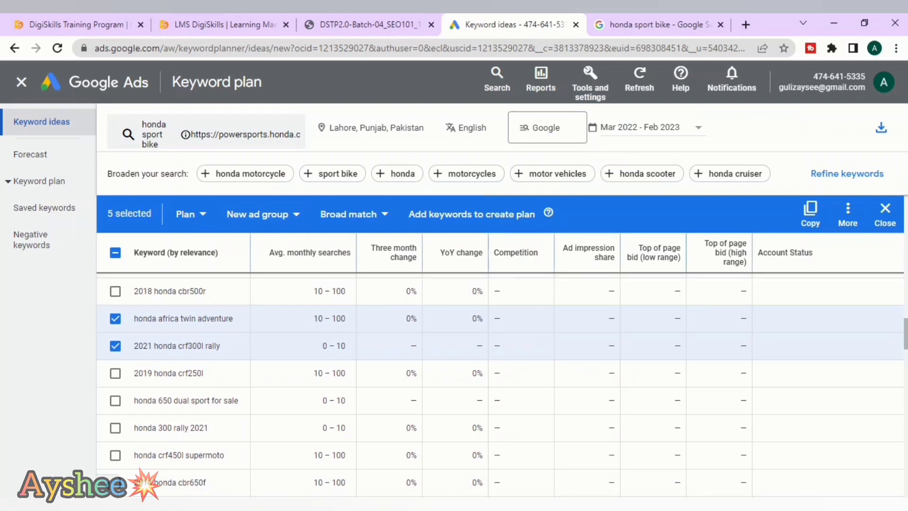
Copy the five ticked honda sport bike keywords from Keyword Planner to the clipboard.
left_click(811, 215)
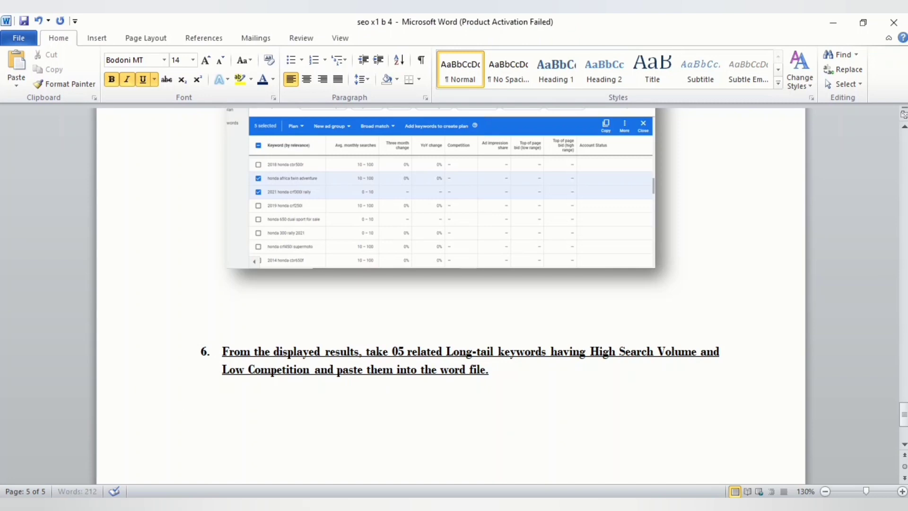
Paste the five keywords below item 6 and number them 1) to 5).
key("ctrl+v")
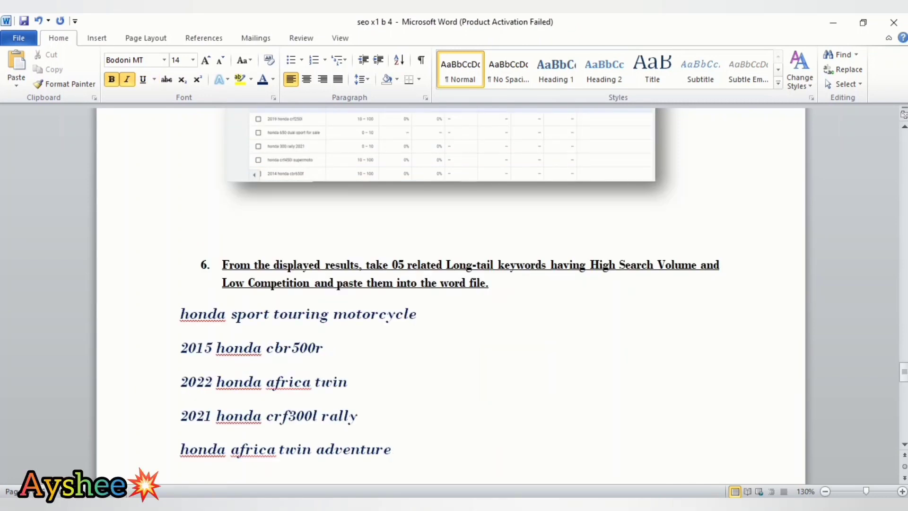
right_click(386, 449)
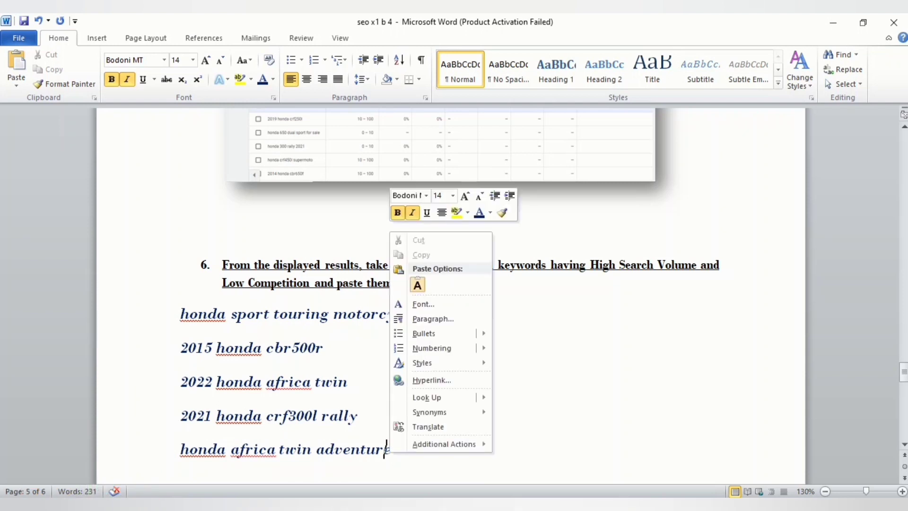
left_click(386, 448)
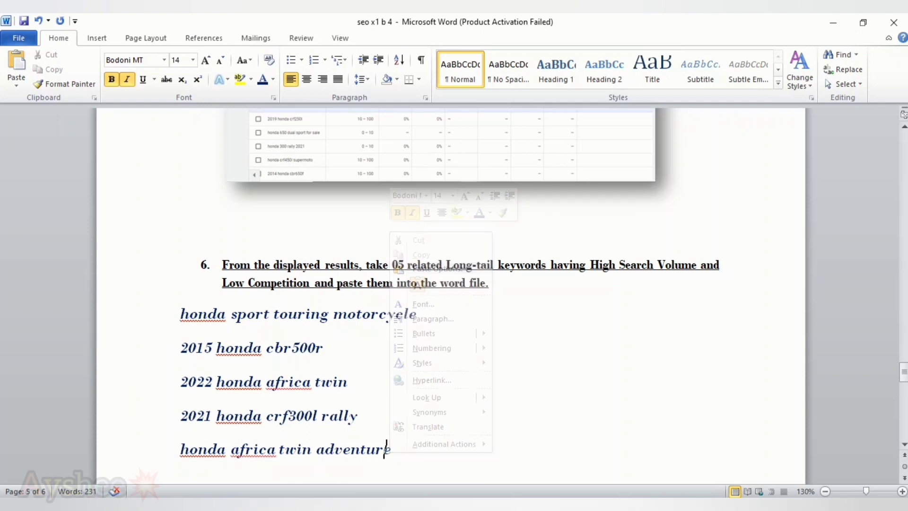
left_click_drag(390, 449, 181, 313)
left_click(324, 60)
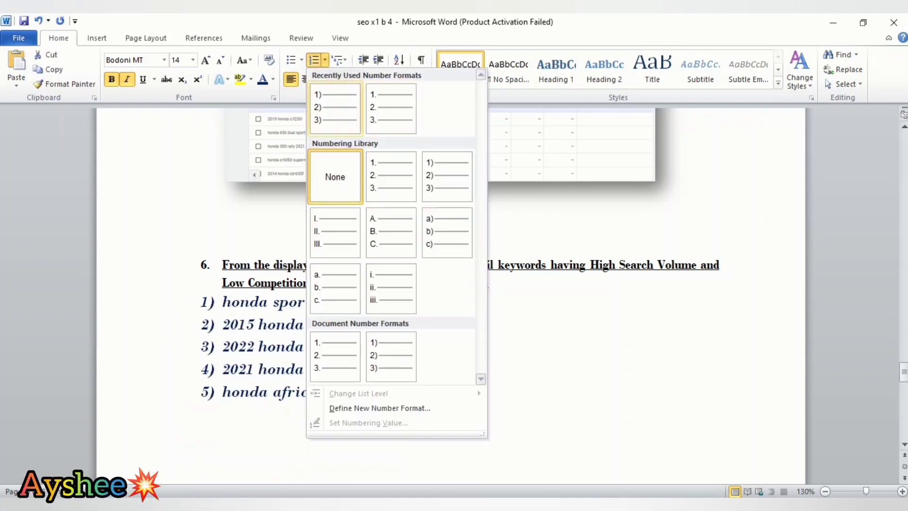
left_click(334, 107)
Format the numbered keywords as black Cambria at size 11.
left_click(193, 59)
left_click(176, 108)
left_click(164, 60)
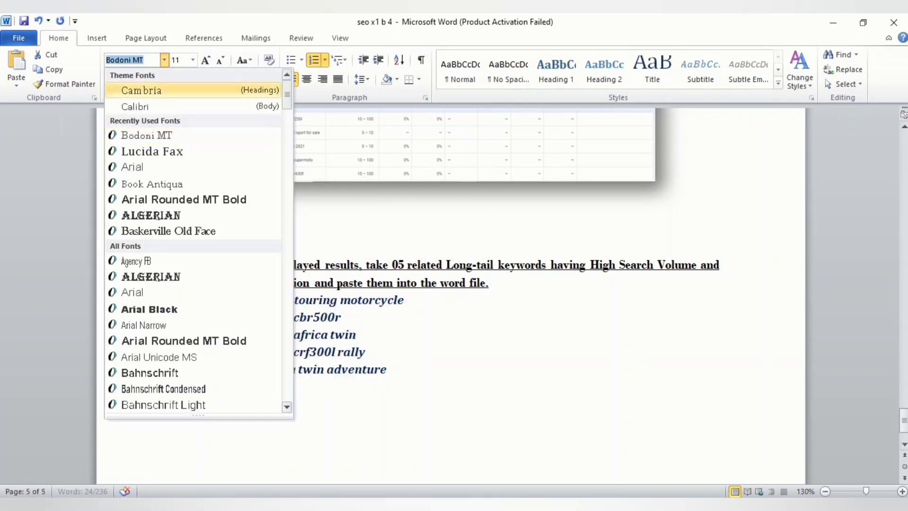
left_click(138, 87)
left_click(273, 79)
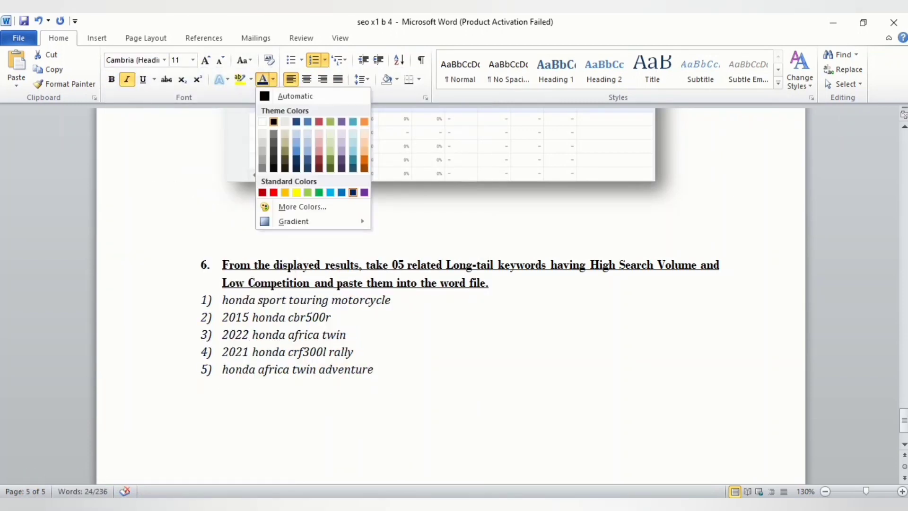
left_click(291, 93)
Ignore the spelling flags on 'honda' and 'africa' in the keyword list.
left_click(258, 316)
right_click(257, 316)
left_click(291, 138)
right_click(317, 337)
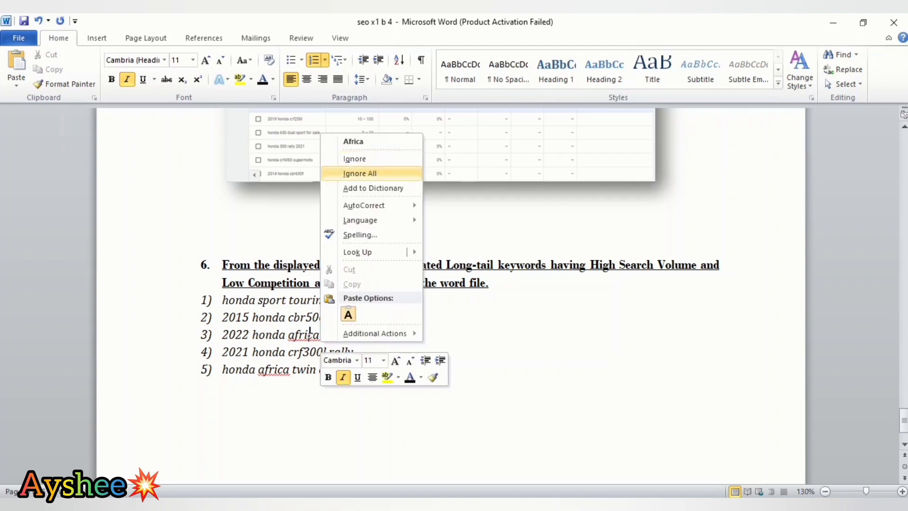
left_click(357, 173)
Add a line after the item 6 heading, restyle keywords as Lucida Fax 9, and end 'adventure' with a period.
left_click(489, 283)
key("Return")
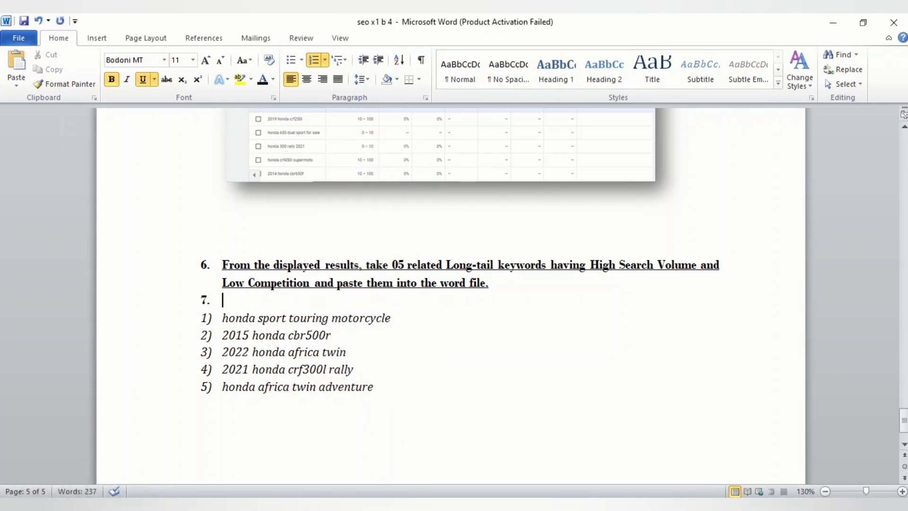
left_click_drag(222, 318, 225, 299)
left_click(164, 59)
left_click(151, 151)
left_click(179, 416)
left_click(221, 60)
left_click(220, 60)
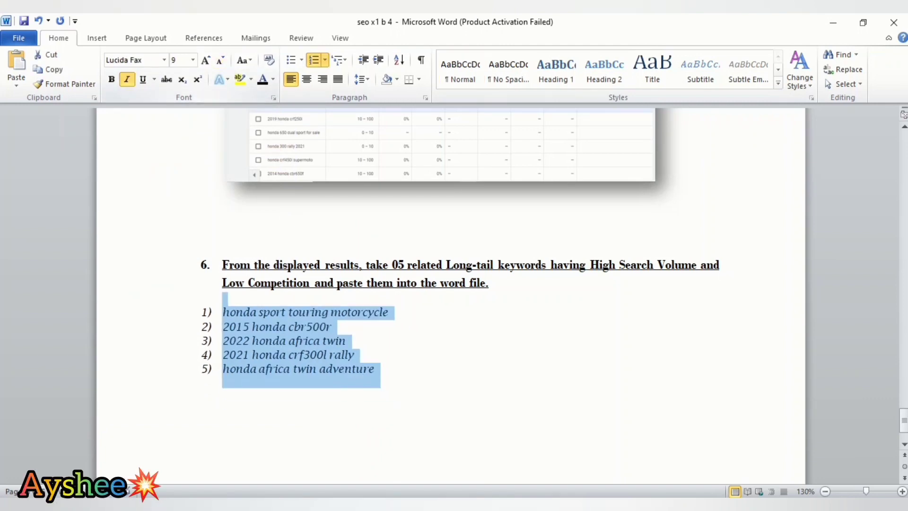
left_click(377, 369)
type(".")
scroll(449, 293, "up", 20)
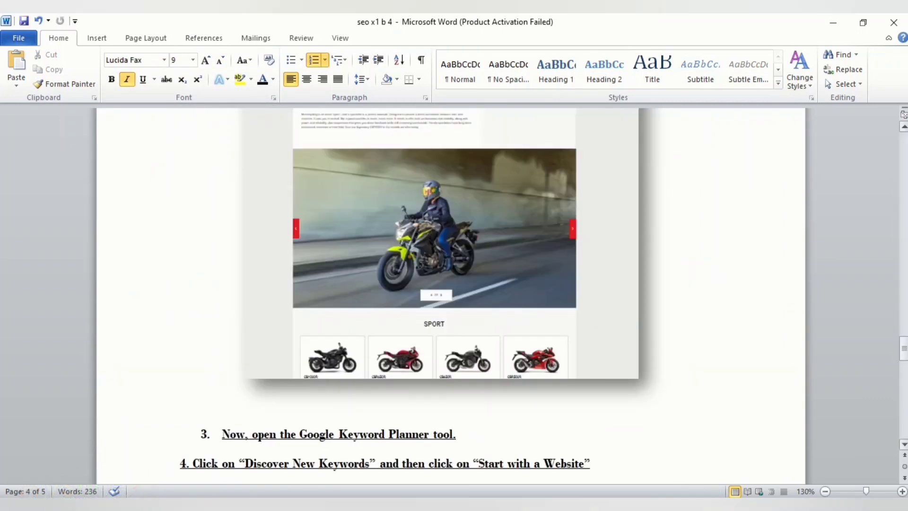
scroll(450, 293, "up", 15)
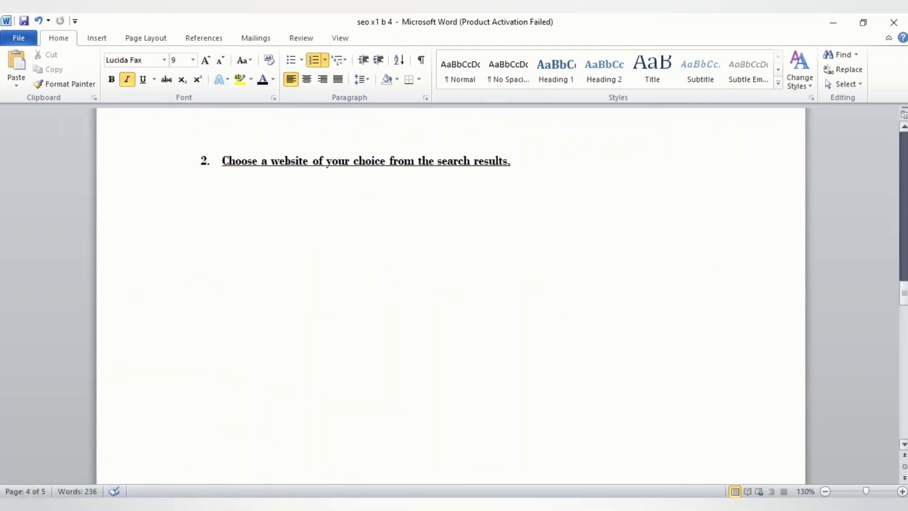
scroll(449, 293, "up", 10)
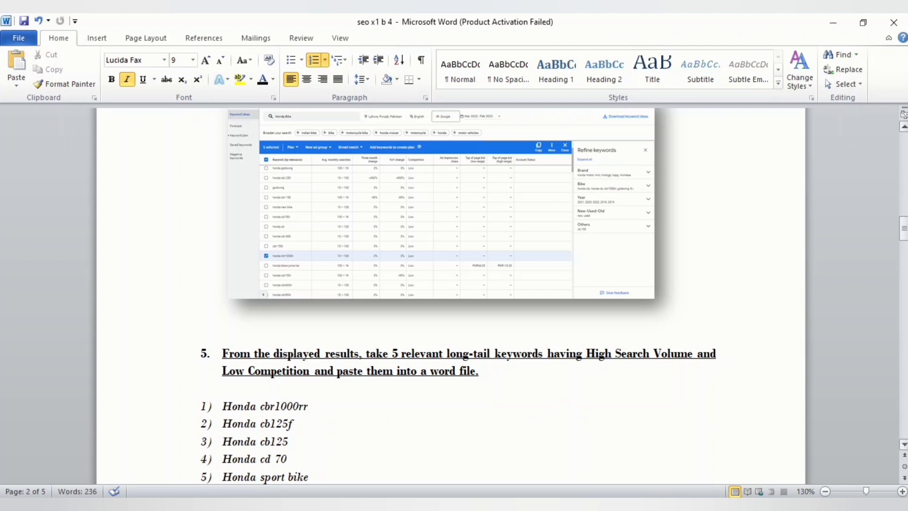
left_click(239, 422)
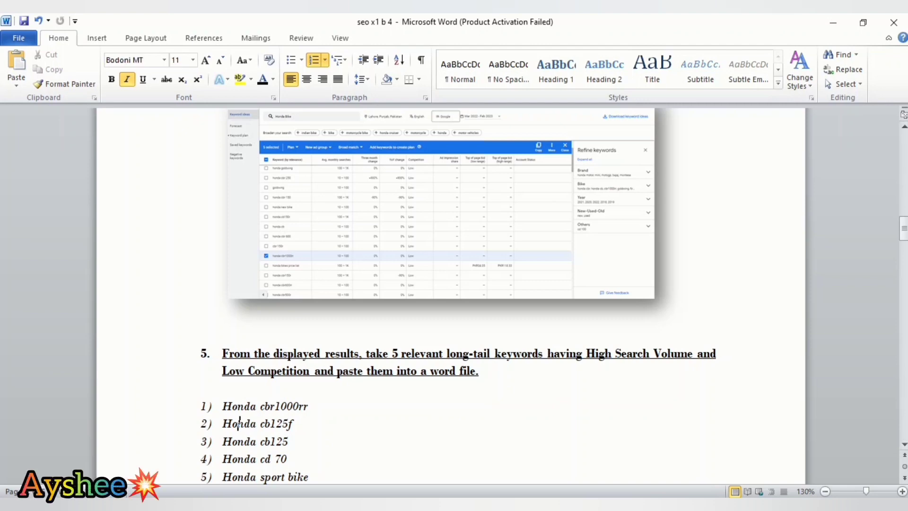
scroll(239, 422, "down", 20)
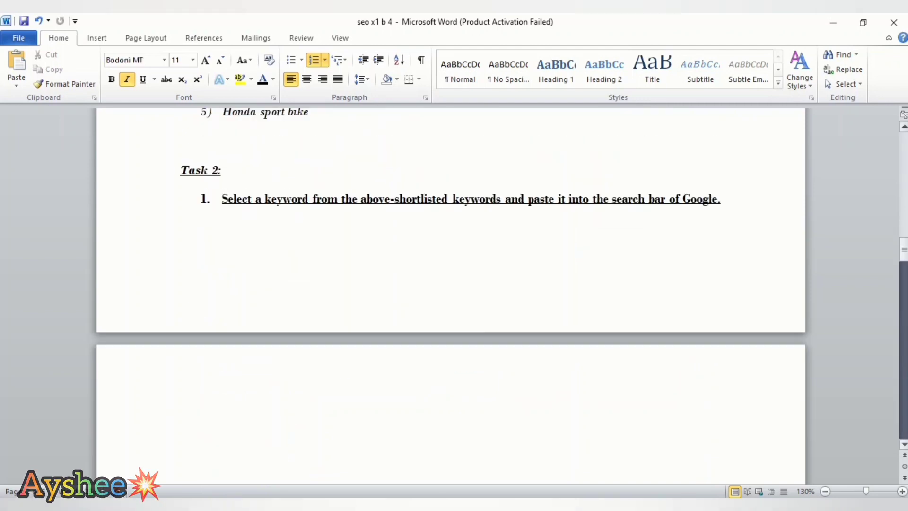
scroll(239, 423, "down", 6)
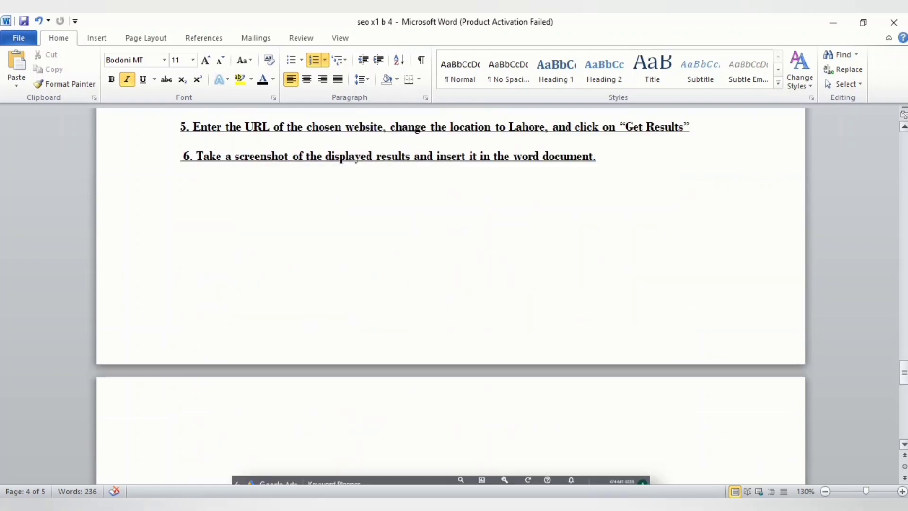
scroll(451, 295, "down", 20)
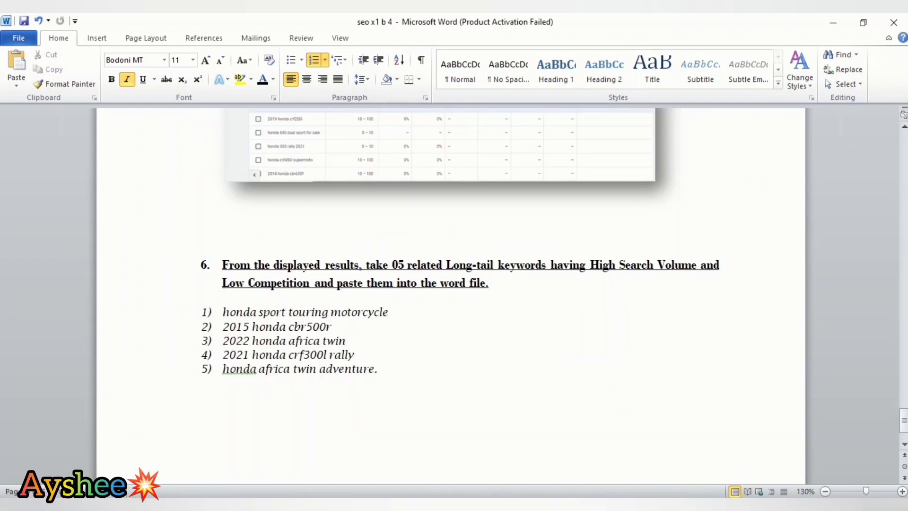
Change the five Honda keyword lines to the Bodoni MT font.
left_click_drag(383, 383, 223, 312)
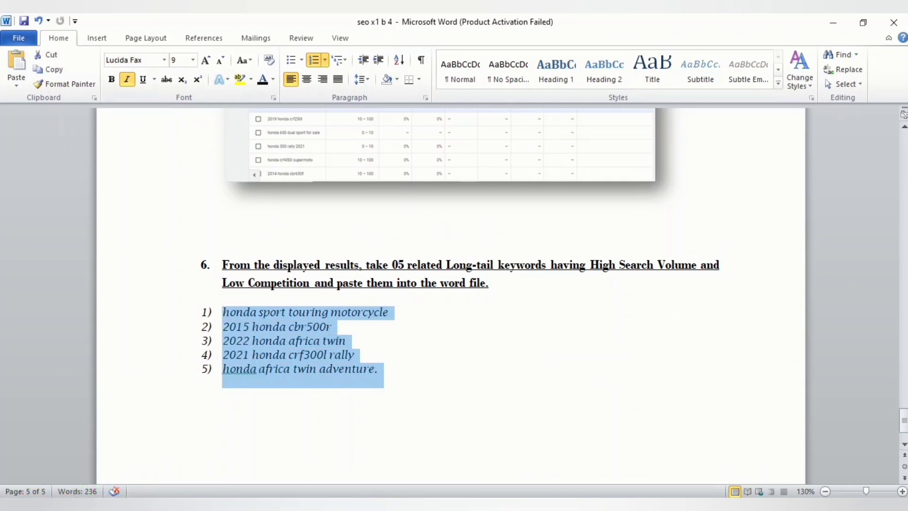
left_click(164, 60)
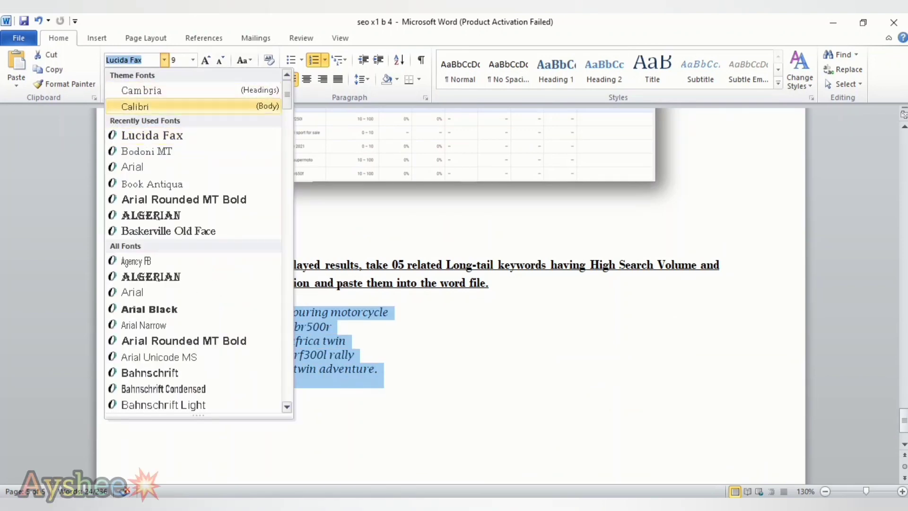
left_click(146, 151)
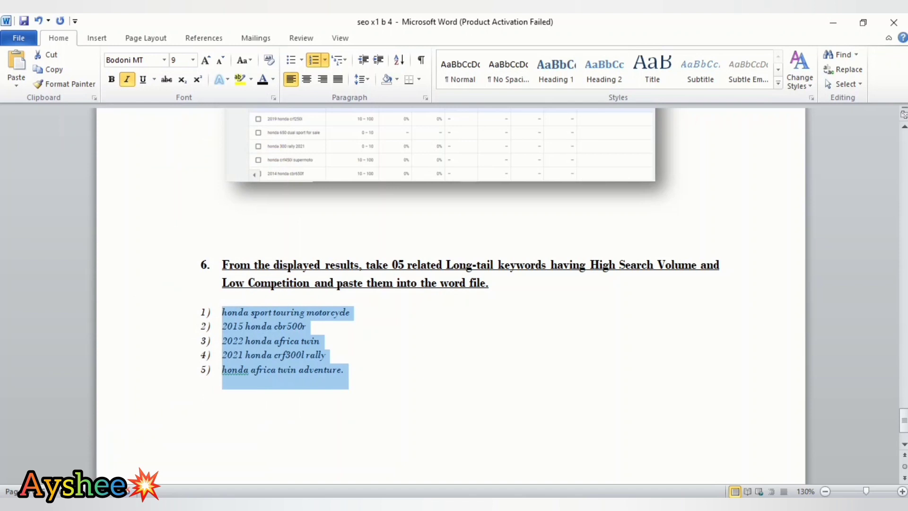
left_click(181, 399)
Capitalise Honda on the last line, ignore the africa flag, and return to the DigiSkills LMS tab.
right_click(249, 376)
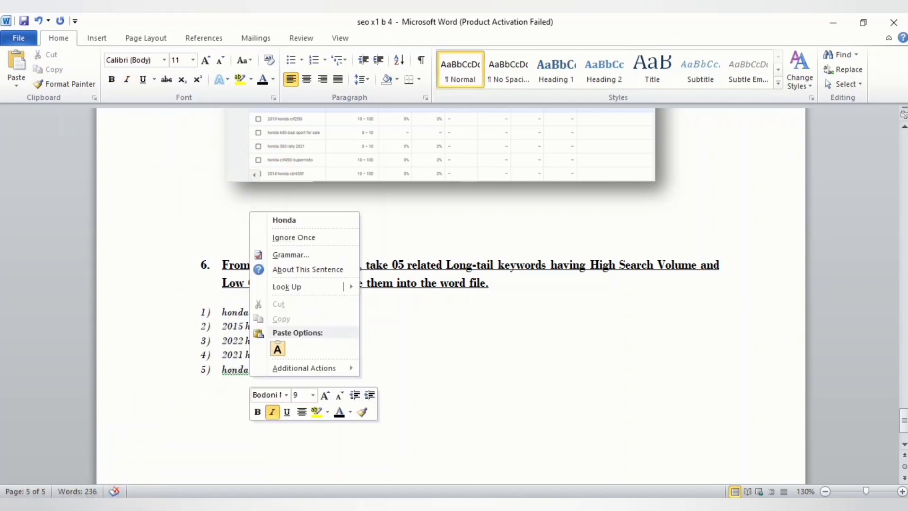
key("Return")
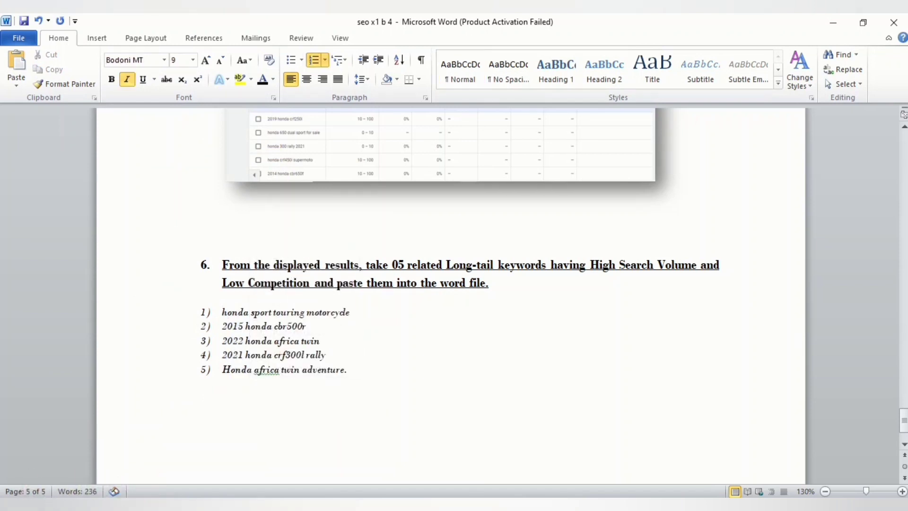
right_click(267, 370)
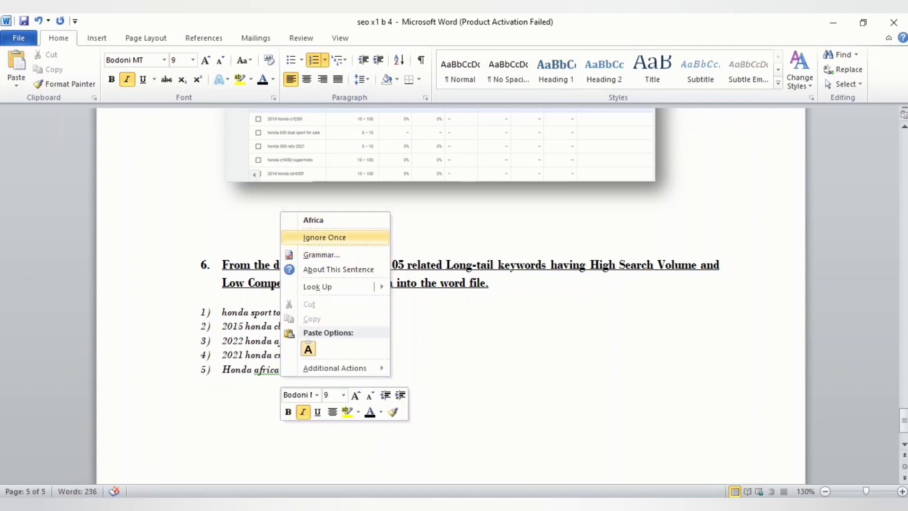
key("Return")
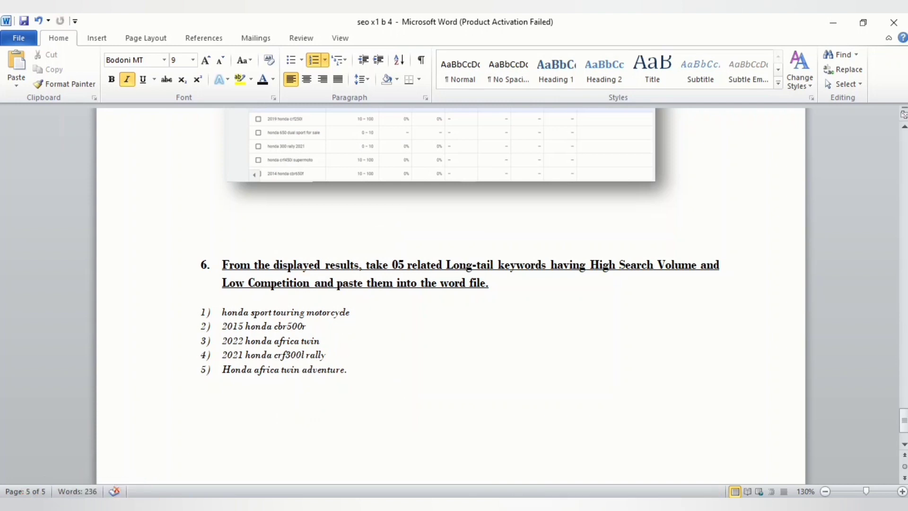
left_click(534, 449)
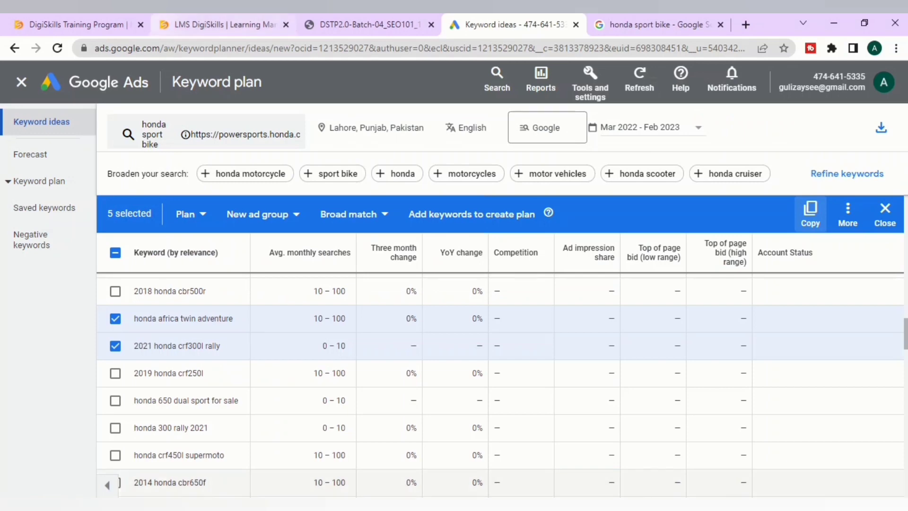
left_click(201, 23)
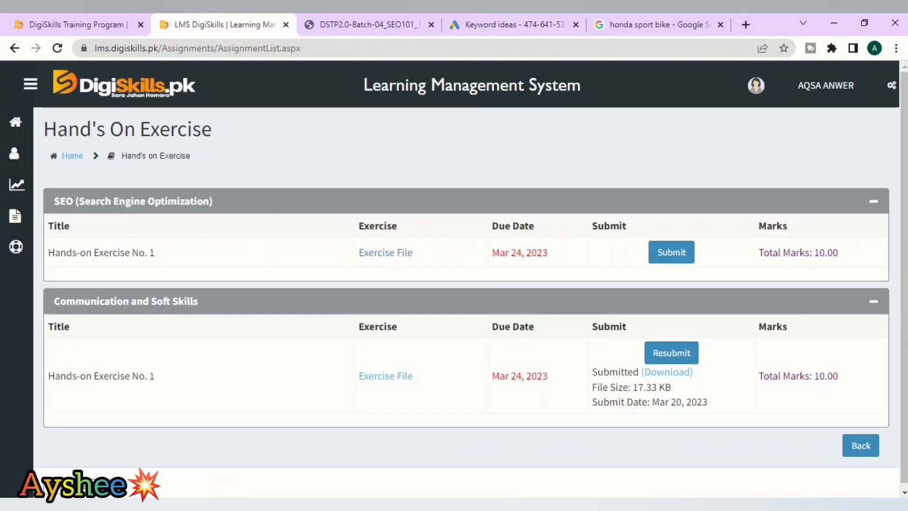
Open the SEO exercise's Submit page and attach seo x1 b 4 from Documents.
left_click(671, 252)
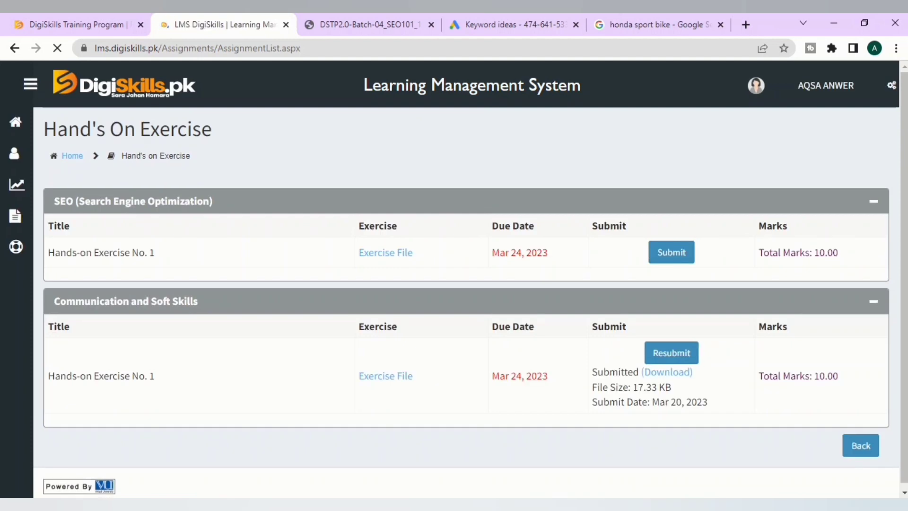
left_click(671, 252)
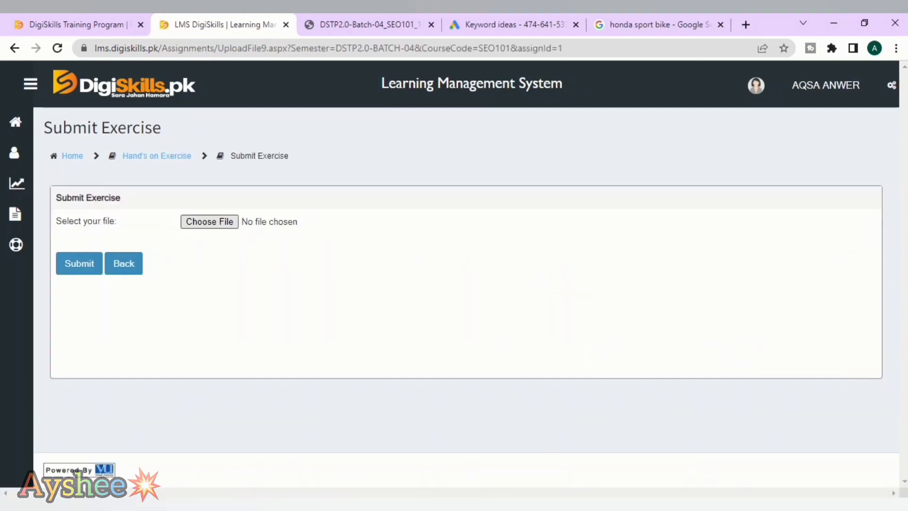
left_click(209, 222)
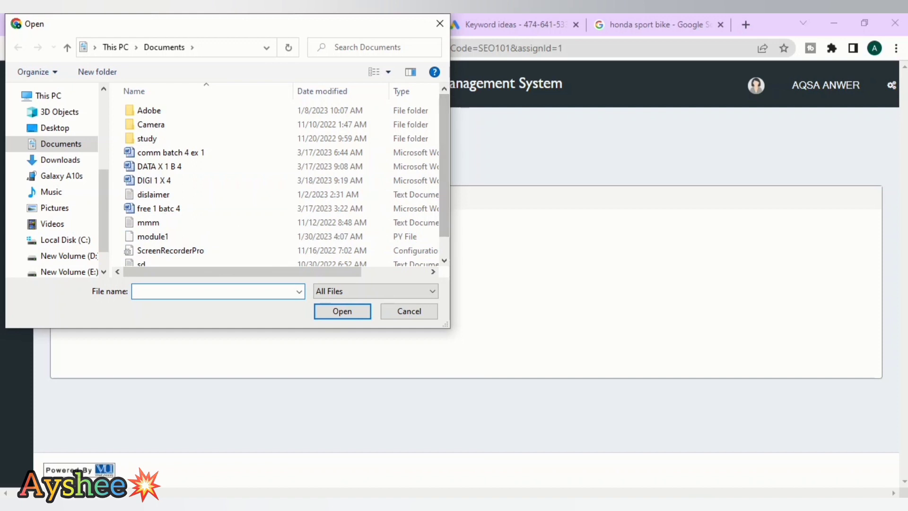
scroll(279, 180, "down", 1)
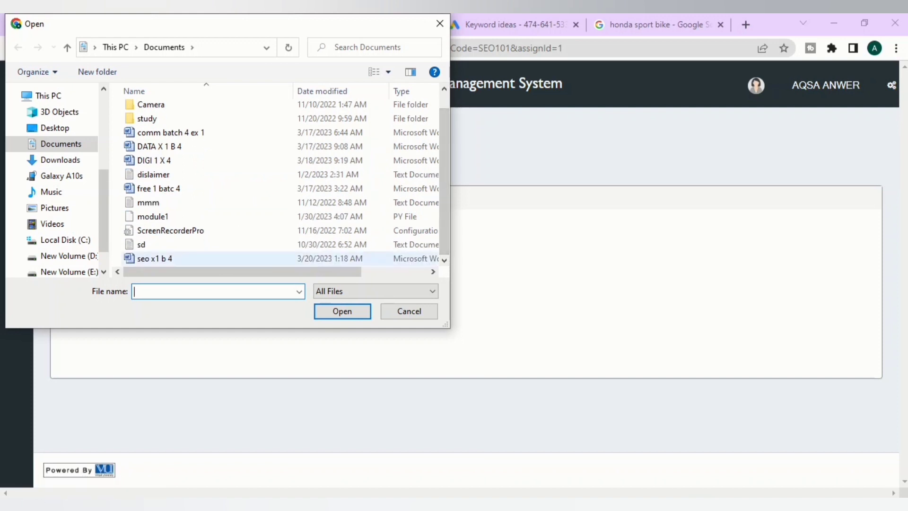
left_click(209, 258)
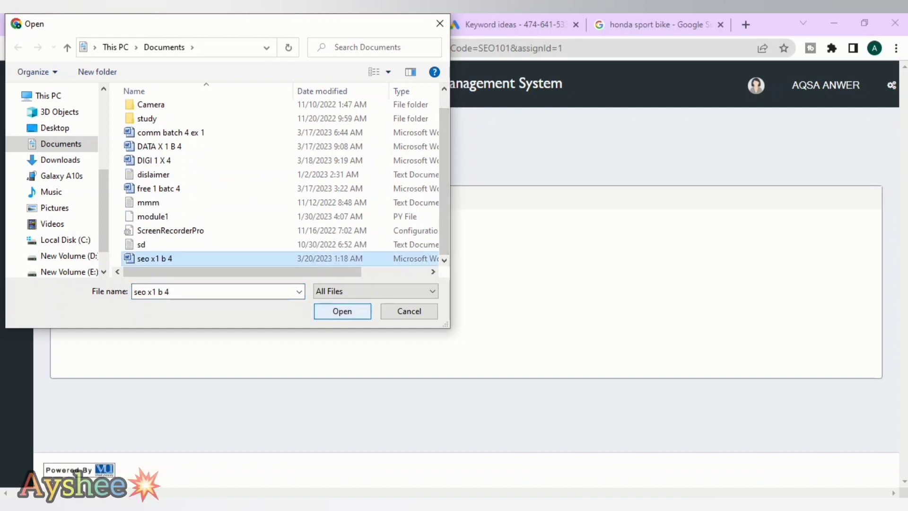
key("Return")
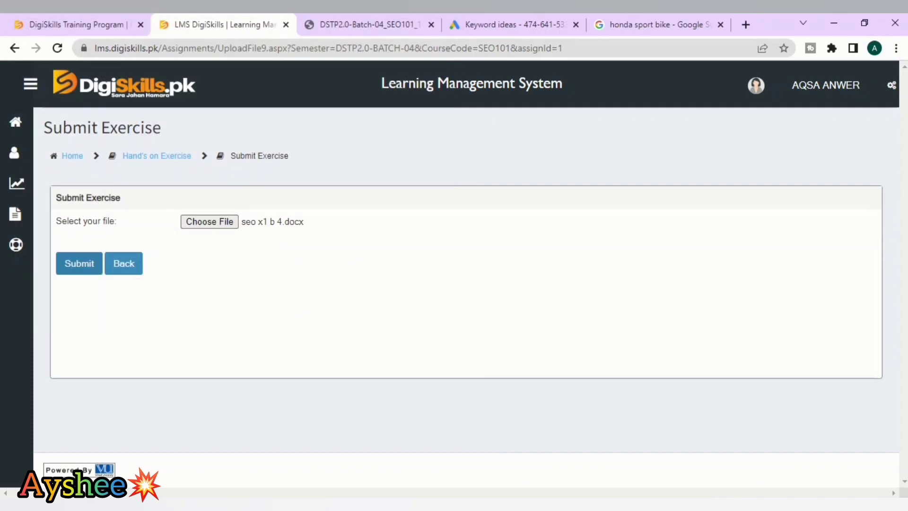